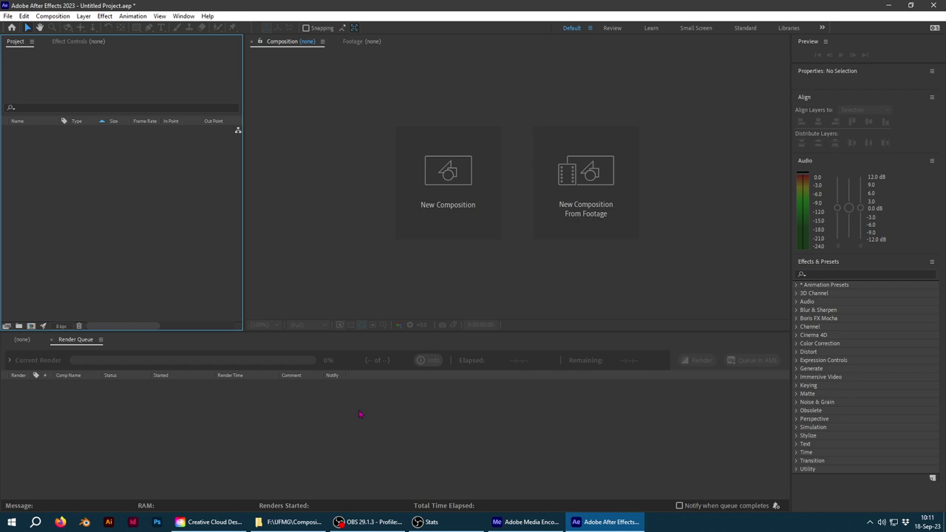
Step: Replace the render queue with the empty (none) timeline, then focus the Composition viewer and Footage view
{"action": "left_click", "coordinate": [269, 417]}
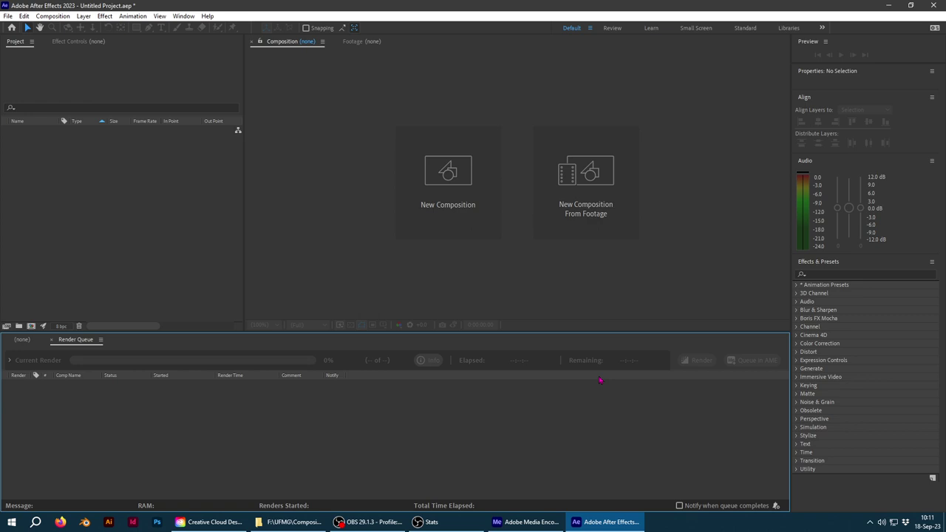
{"action": "left_click", "coordinate": [25, 340]}
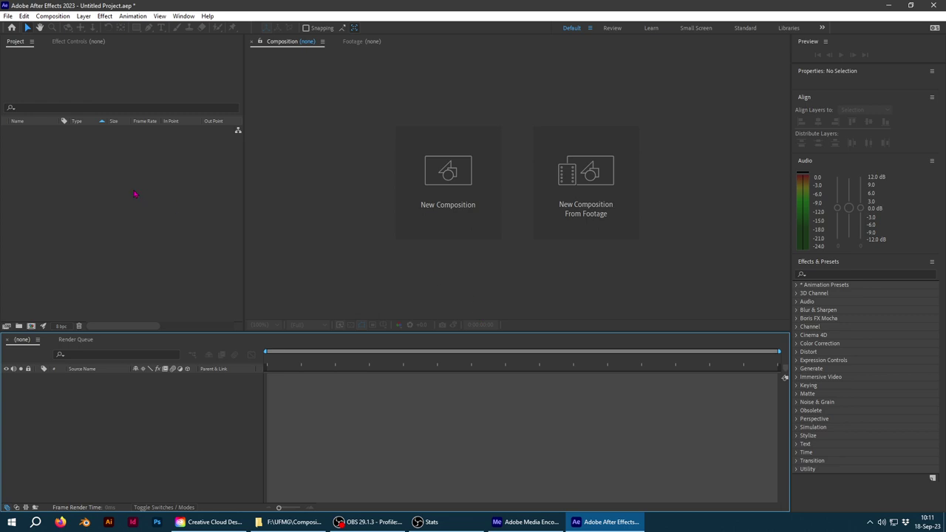
{"action": "left_click", "coordinate": [357, 277]}
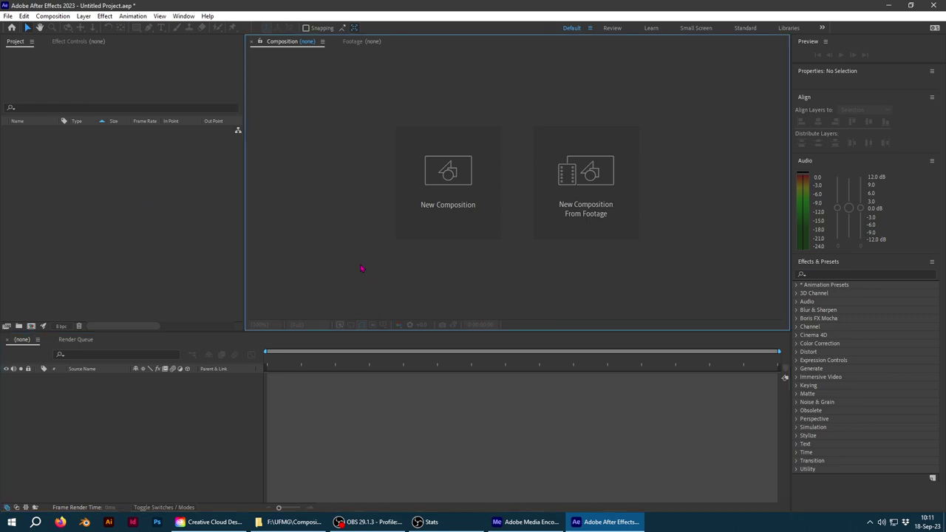
{"action": "left_click", "coordinate": [360, 42]}
{"action": "left_click", "coordinate": [281, 42]}
Step: Focus the Project panel and toggle the Effects & Presets, Align and Audio panels
{"action": "left_click", "coordinate": [146, 196]}
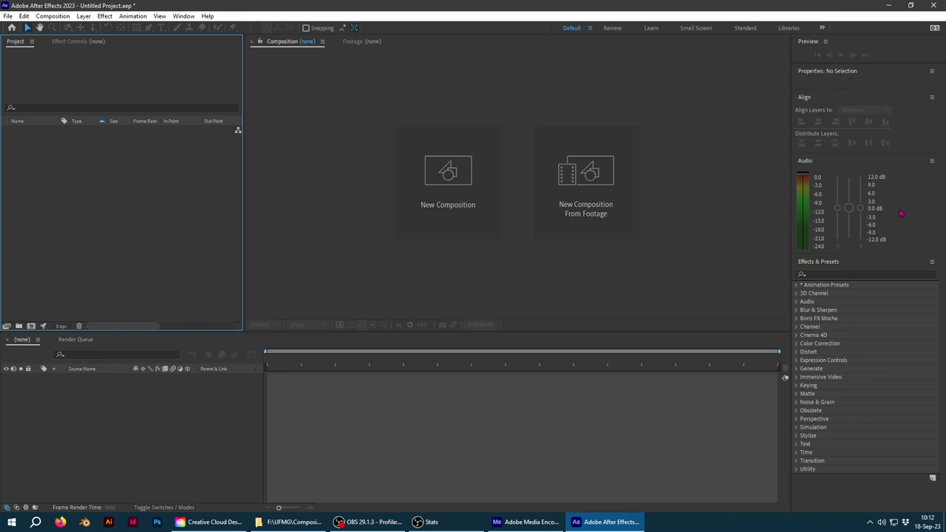
{"action": "left_click", "coordinate": [882, 263]}
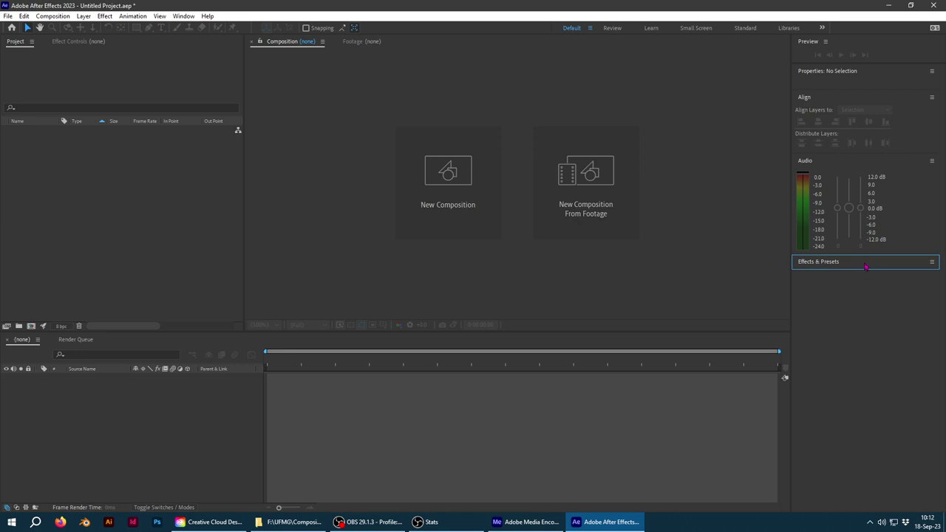
{"action": "left_click", "coordinate": [823, 98]}
{"action": "left_click", "coordinate": [825, 97]}
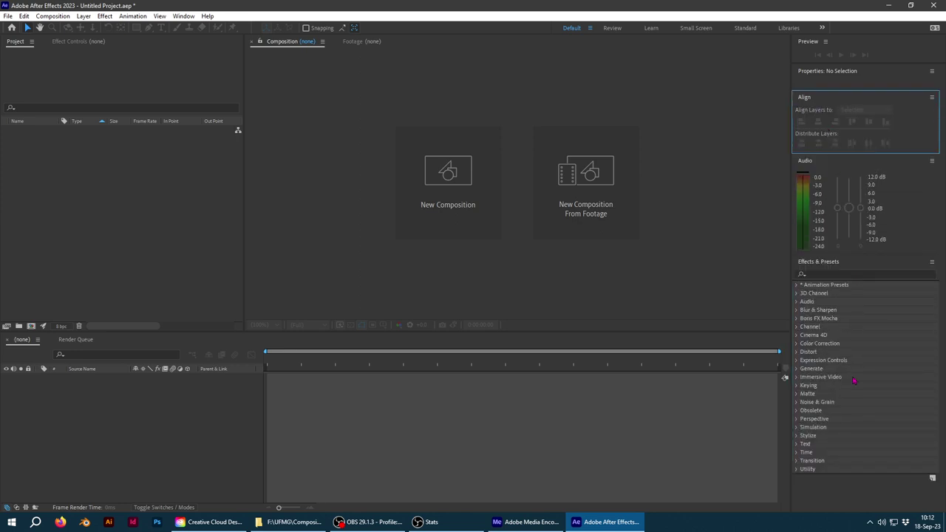
{"action": "left_click", "coordinate": [905, 169]}
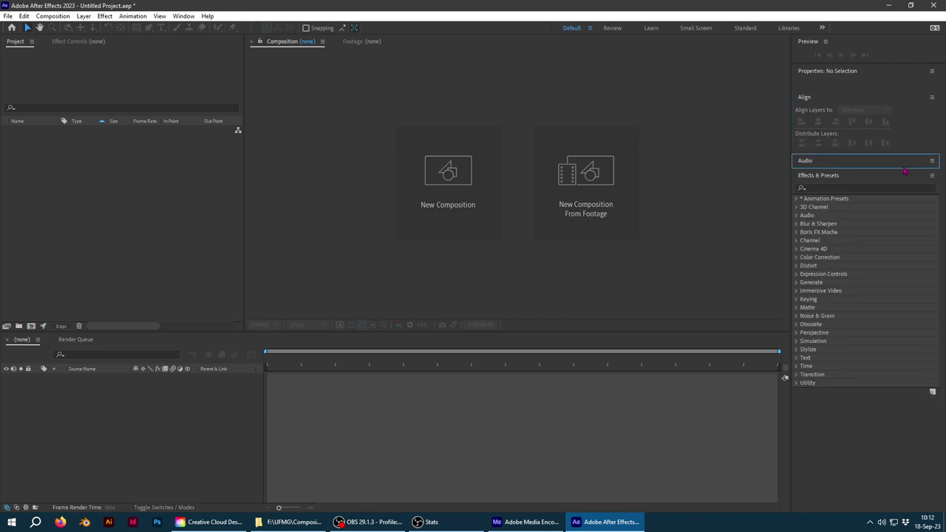
{"action": "left_click", "coordinate": [905, 170]}
{"action": "left_click", "coordinate": [111, 85]}
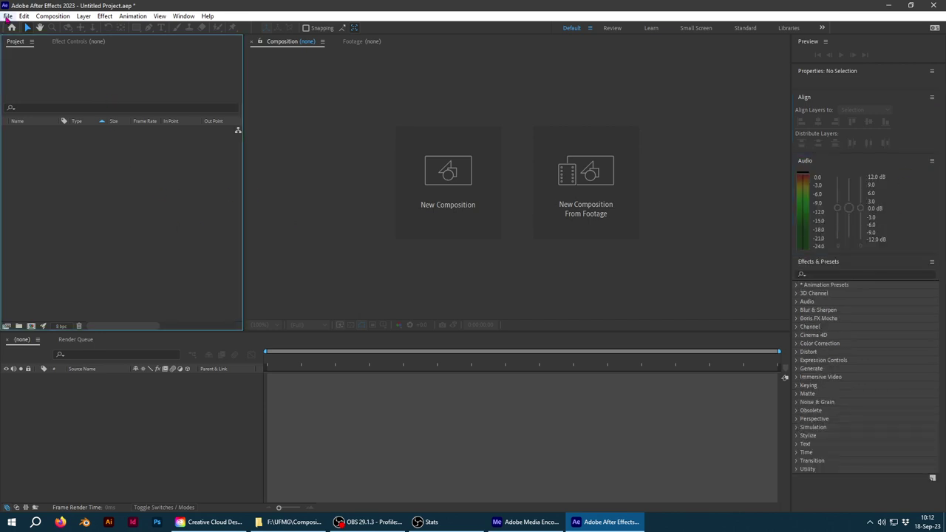
Step: Import every clip in the Videos para testes folder through File > Import > File
{"action": "left_click", "coordinate": [7, 17]}
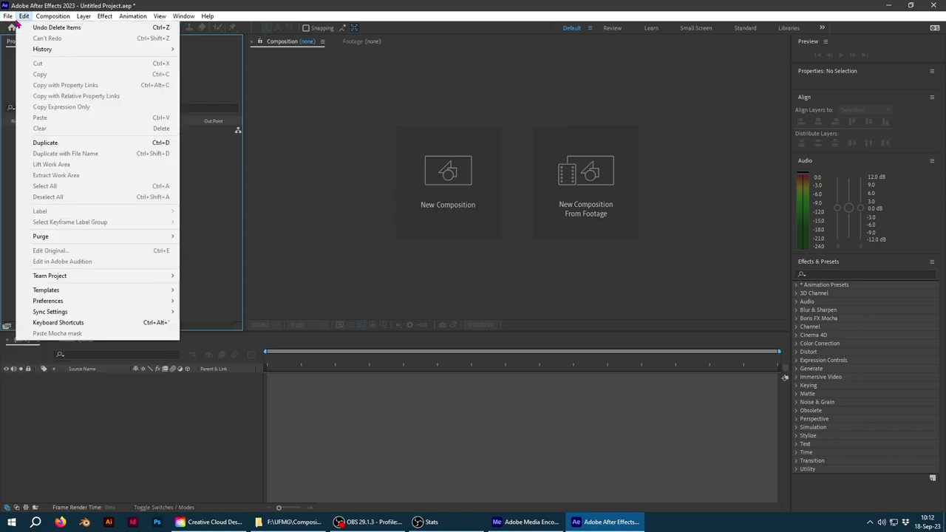
{"action": "mouse_move", "coordinate": [52, 157]}
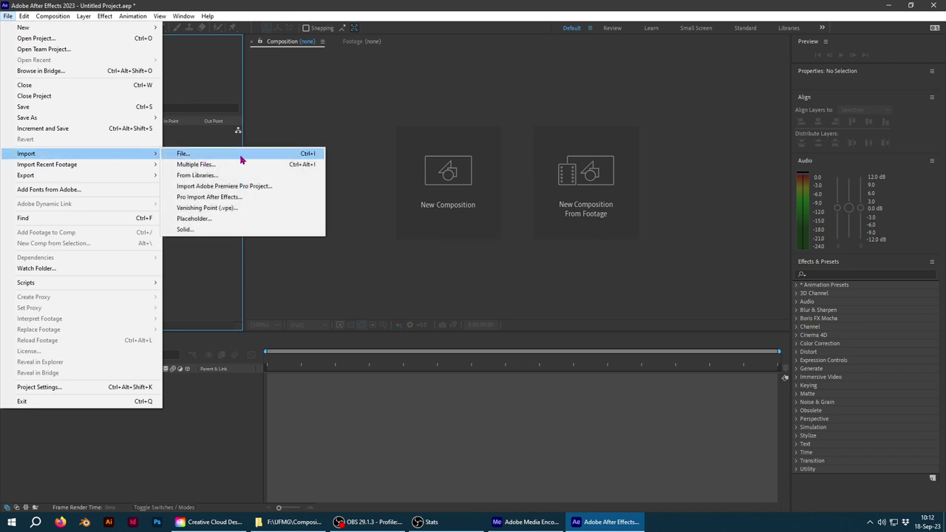
{"action": "left_click", "coordinate": [241, 160]}
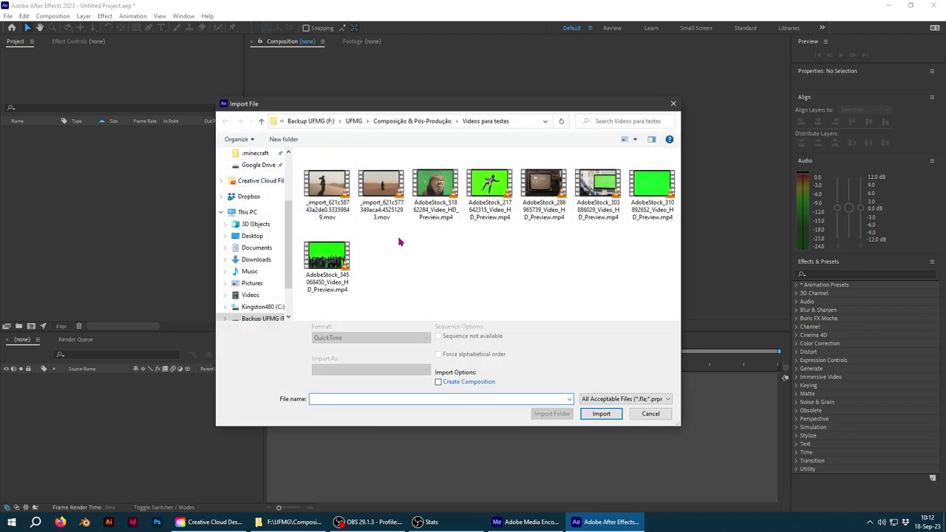
{"action": "left_click", "coordinate": [334, 186]}
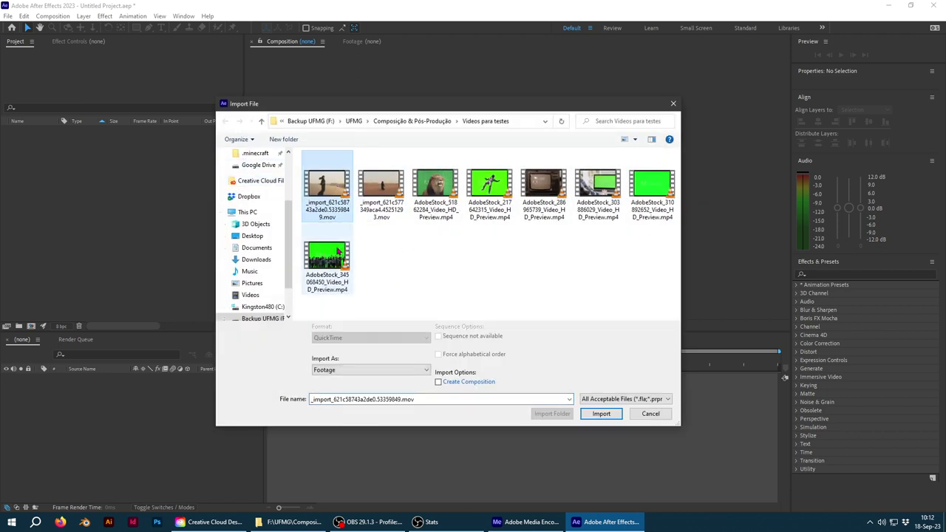
{"action": "left_click", "coordinate": [340, 252], "text": "shift"}
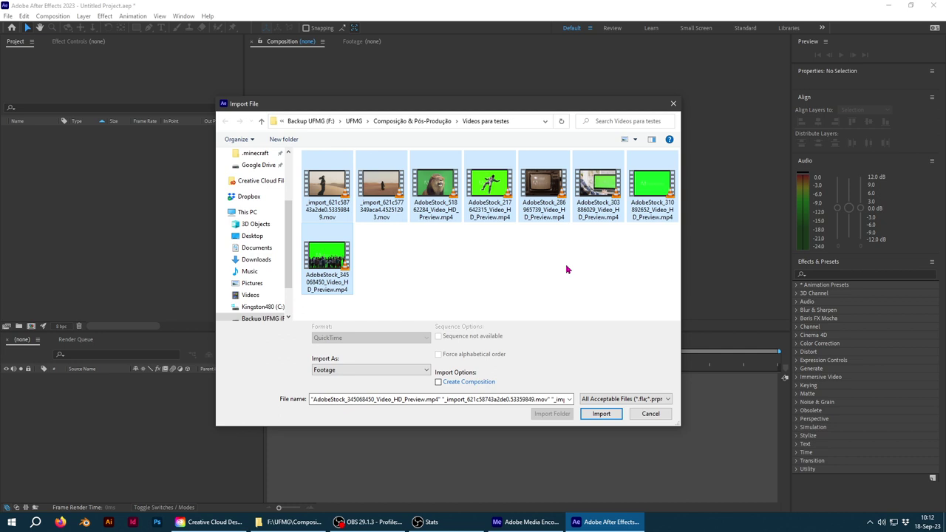
{"action": "left_click", "coordinate": [603, 417]}
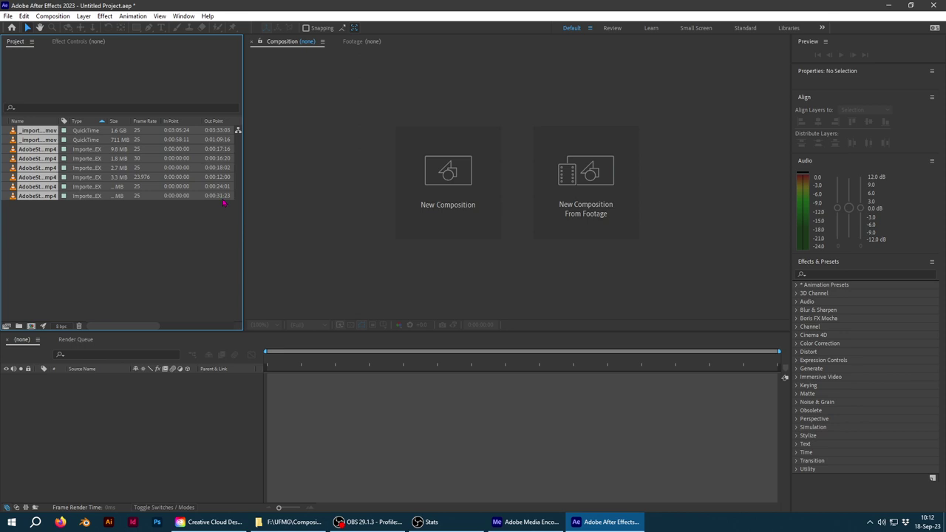
{"action": "left_click", "coordinate": [53, 218]}
Step: Inspect the details of the first, third, vintage TV and green-screen clips in the Project panel
{"action": "left_click", "coordinate": [38, 136]}
{"action": "left_click", "coordinate": [39, 151]}
{"action": "left_click", "coordinate": [39, 168]}
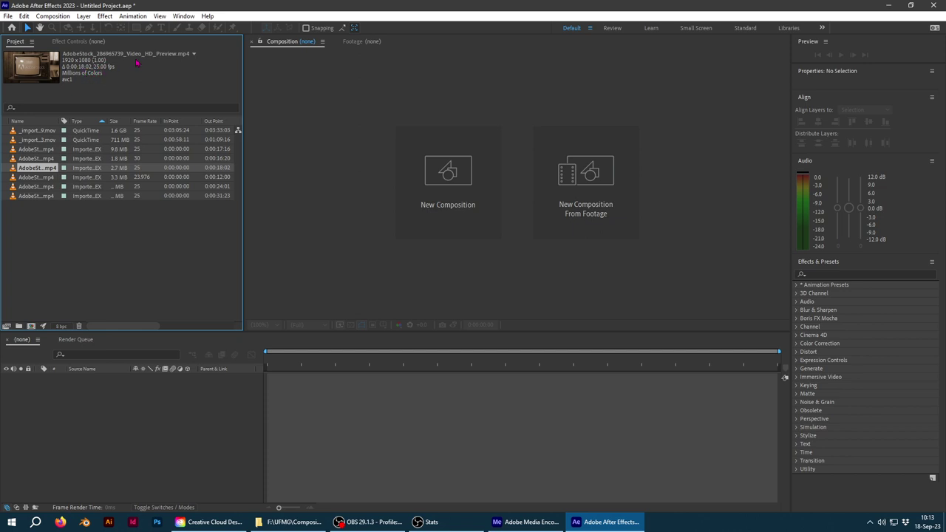
{"action": "left_click", "coordinate": [39, 190]}
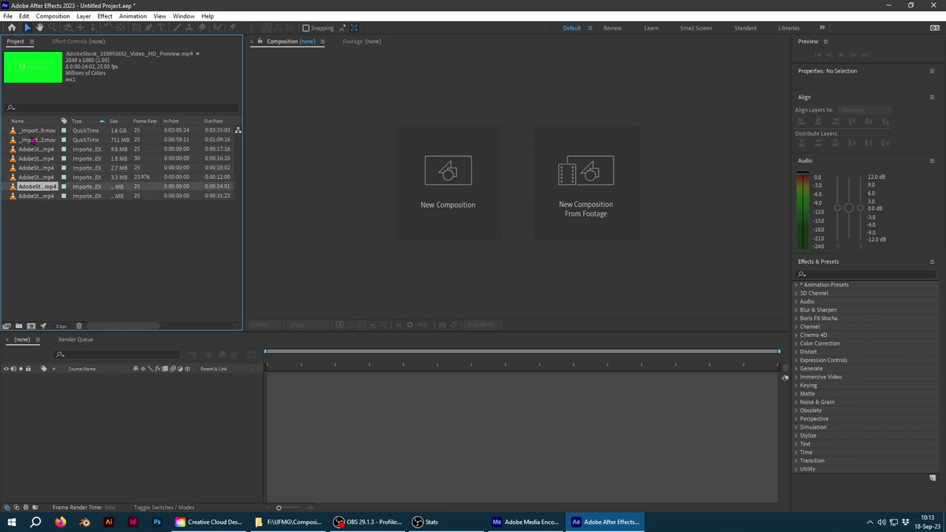
Step: Open the desert .mov clip in the footage viewer, scrub to about 1:02 and play it
{"action": "double_click", "coordinate": [34, 140]}
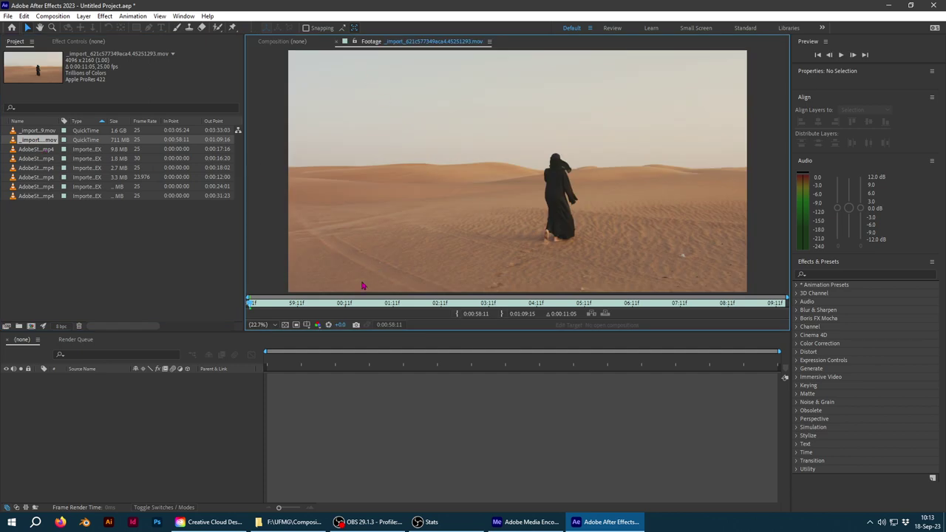
{"action": "left_click_drag", "start_coordinate": [251, 305], "coordinate": [425, 305]}
{"action": "key", "text": "space"}
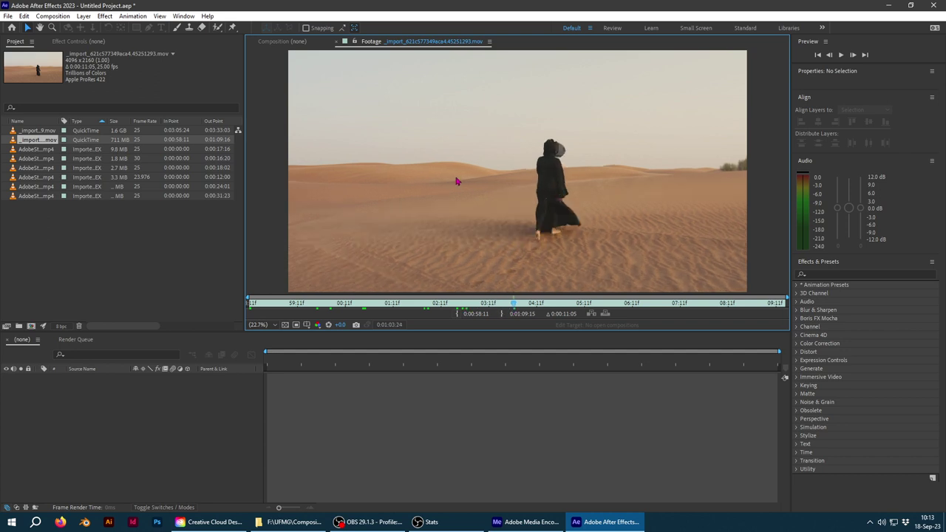
{"action": "left_click", "coordinate": [35, 159]}
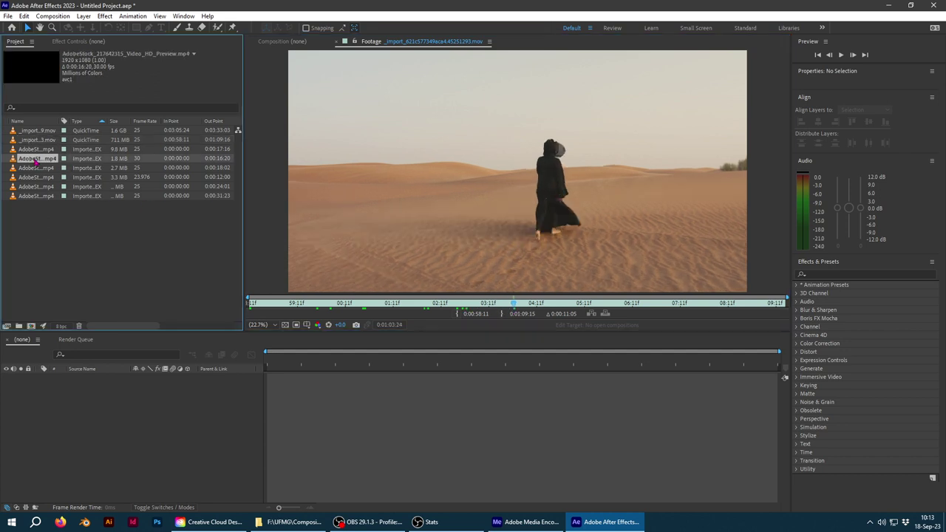
{"action": "left_click", "coordinate": [77, 229]}
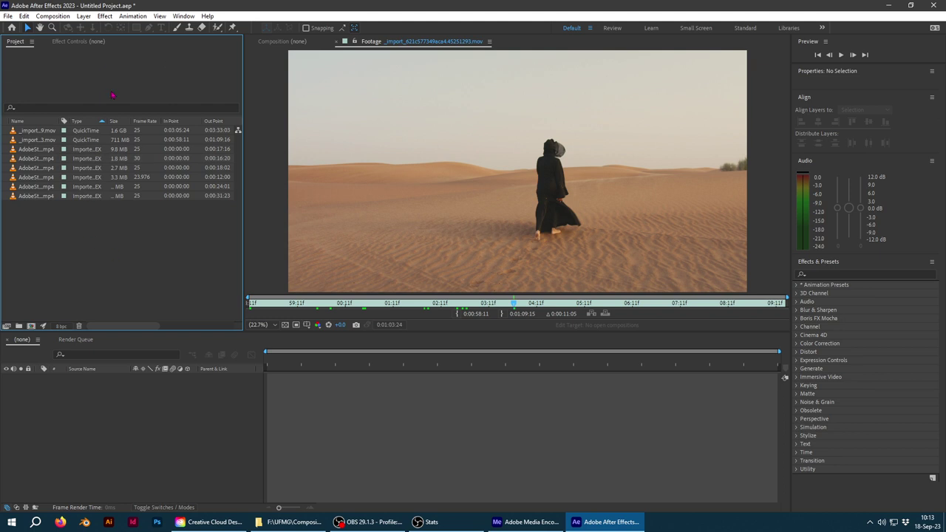
{"action": "left_click", "coordinate": [52, 16]}
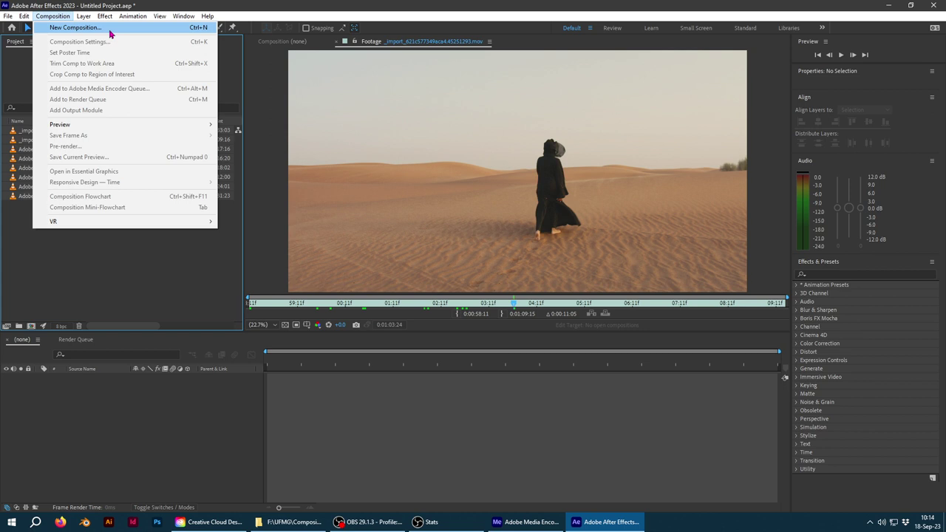
Step: Start a new composition and set square pixels with a 24 fps frame rate
{"action": "left_click", "coordinate": [116, 30]}
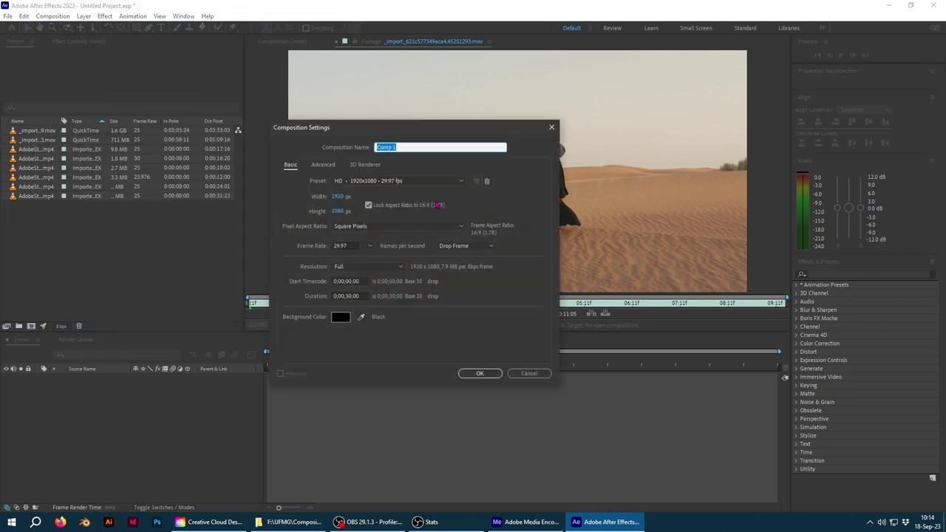
{"action": "left_click_drag", "start_coordinate": [389, 129], "coordinate": [454, 135]}
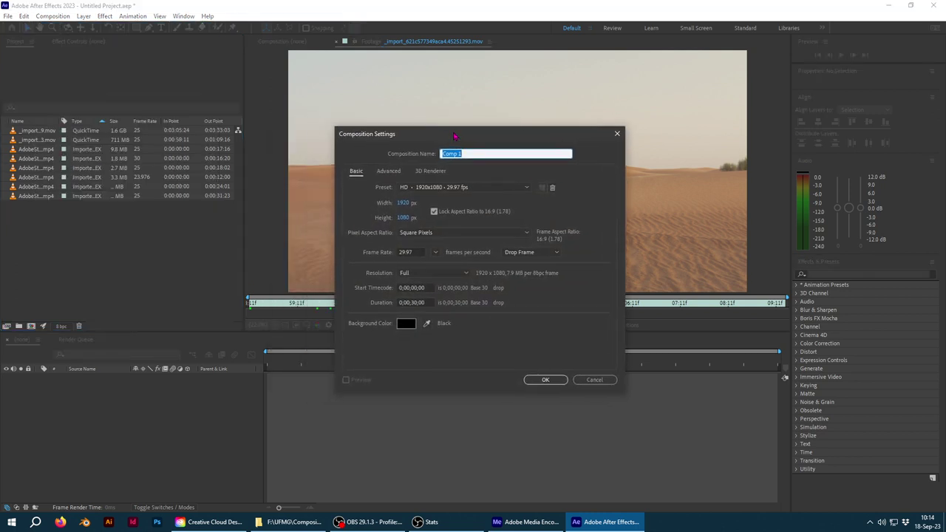
{"action": "left_click", "coordinate": [389, 173]}
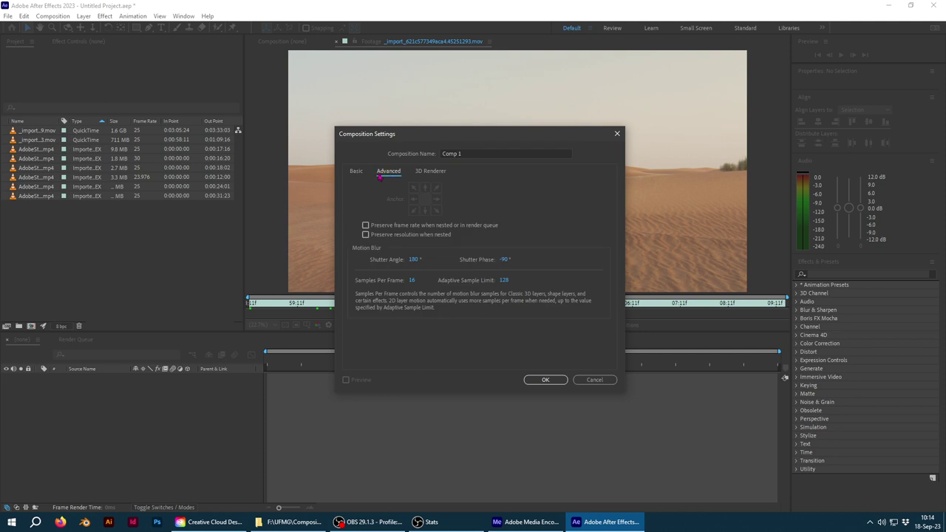
{"action": "left_click", "coordinate": [353, 173]}
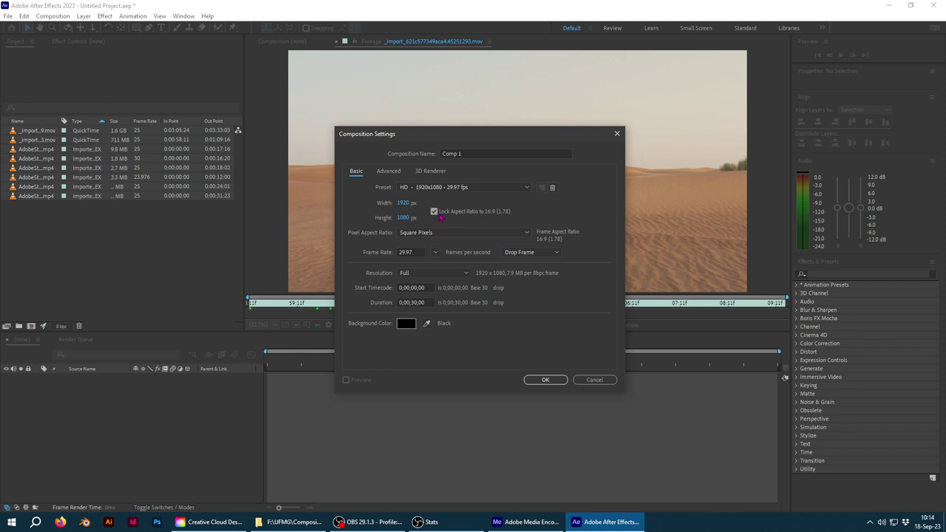
{"action": "left_click", "coordinate": [447, 234]}
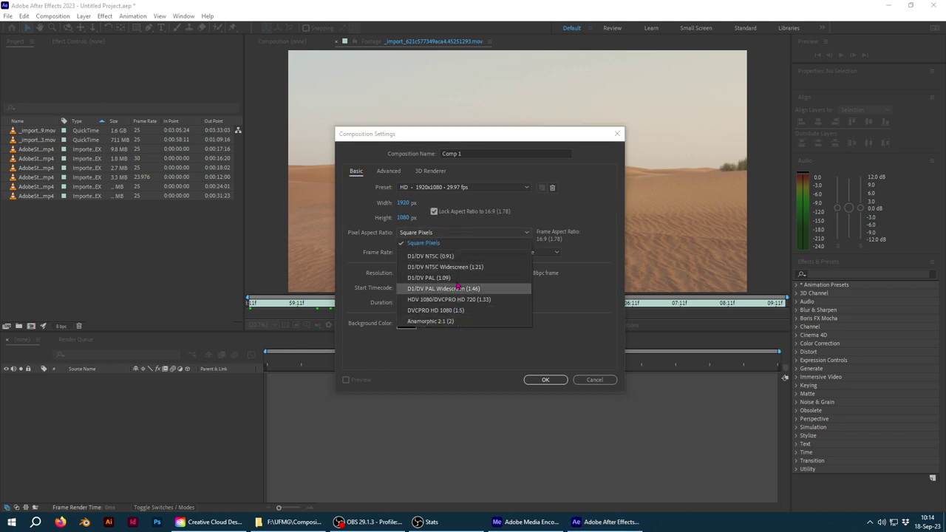
{"action": "left_click", "coordinate": [420, 244]}
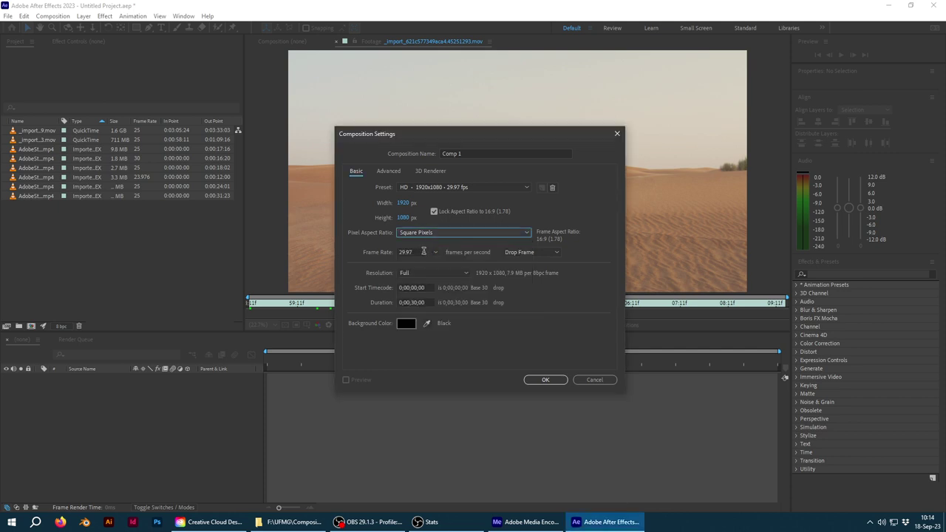
{"action": "left_click", "coordinate": [419, 252]}
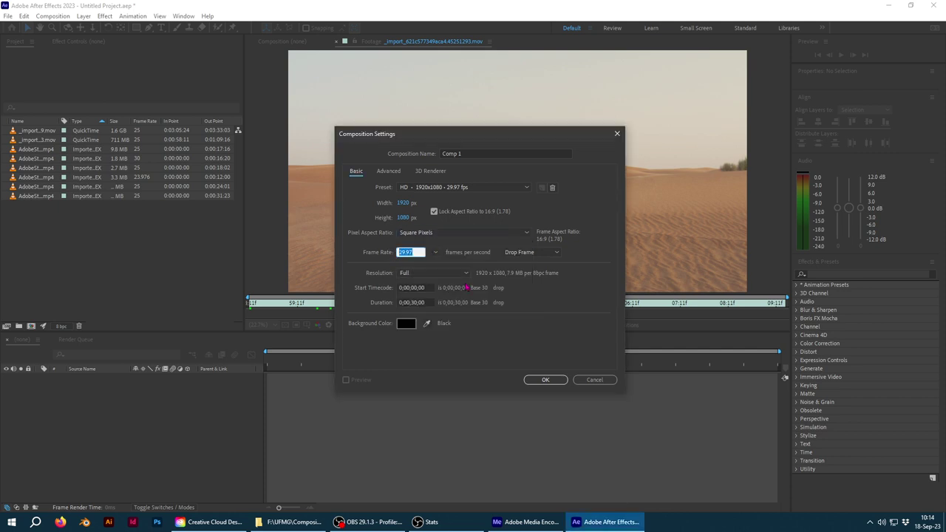
{"action": "type", "text": "24"}
Step: Give the composition a full magenta background colour and create Comp 1
{"action": "left_click", "coordinate": [406, 323]}
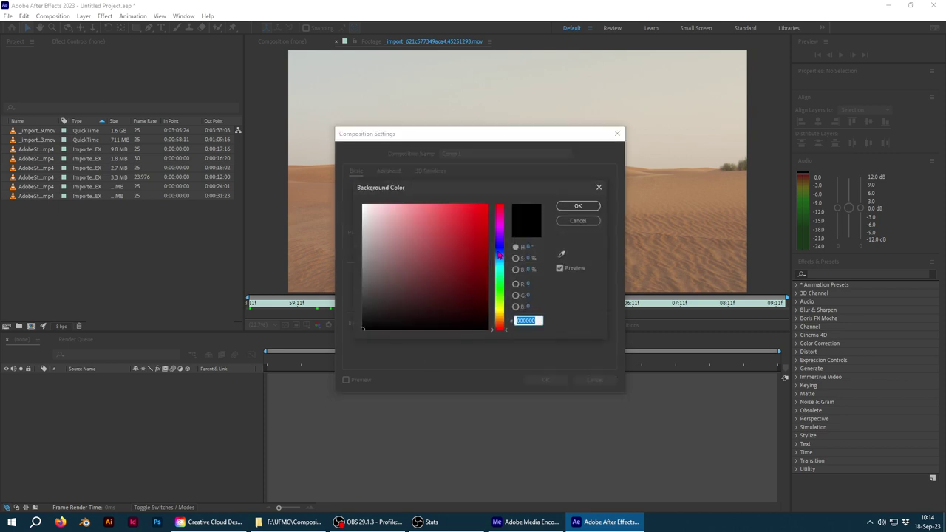
{"action": "left_click", "coordinate": [500, 227]}
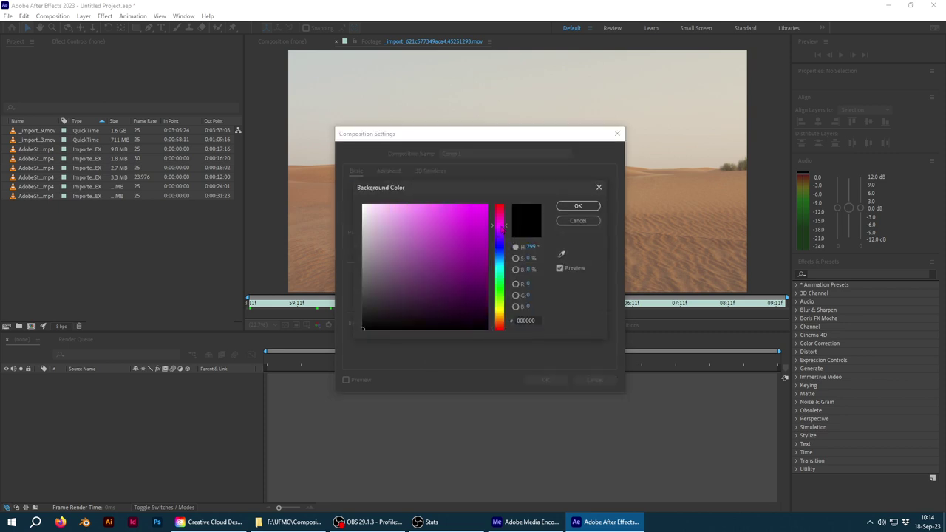
{"action": "left_click_drag", "start_coordinate": [445, 232], "coordinate": [487, 204]}
{"action": "left_click", "coordinate": [560, 207]}
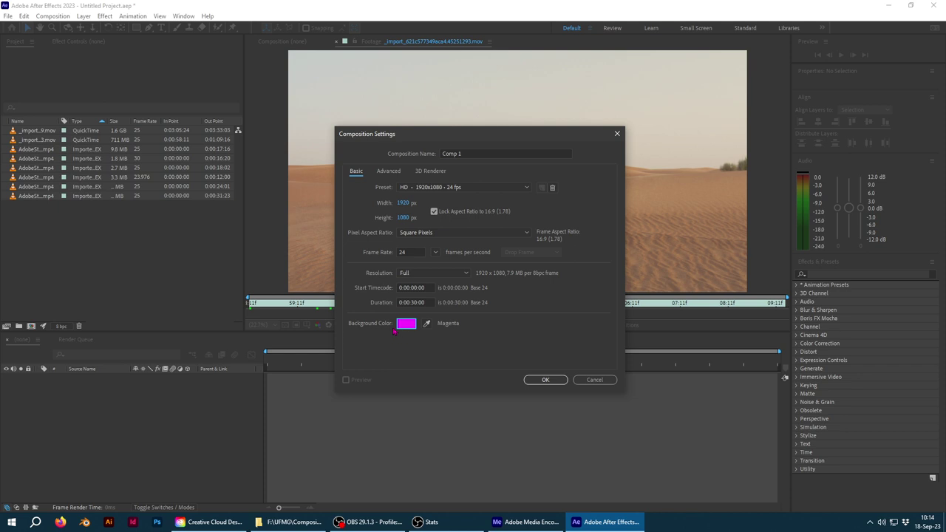
{"action": "left_click", "coordinate": [544, 380]}
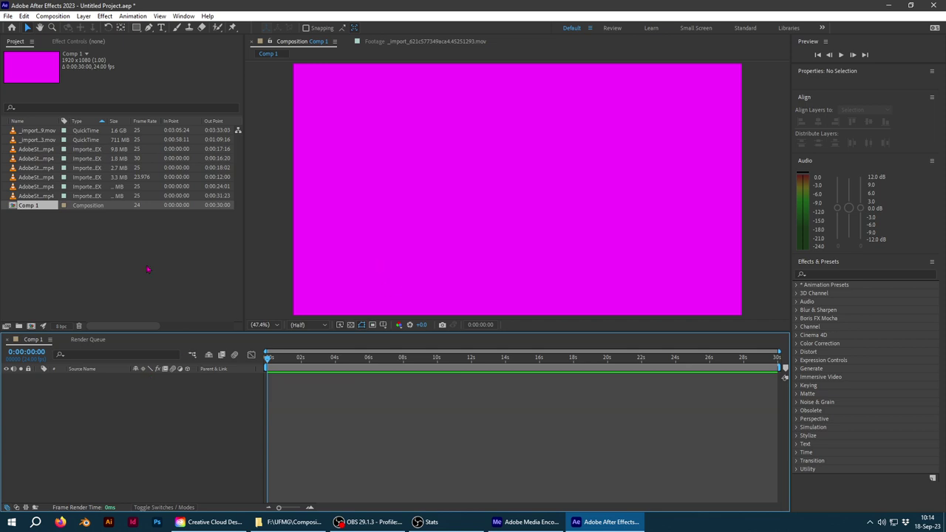
Step: Drag the green-screen lion clip from the Project panel into the Comp 1 timeline
{"action": "left_click", "coordinate": [37, 150]}
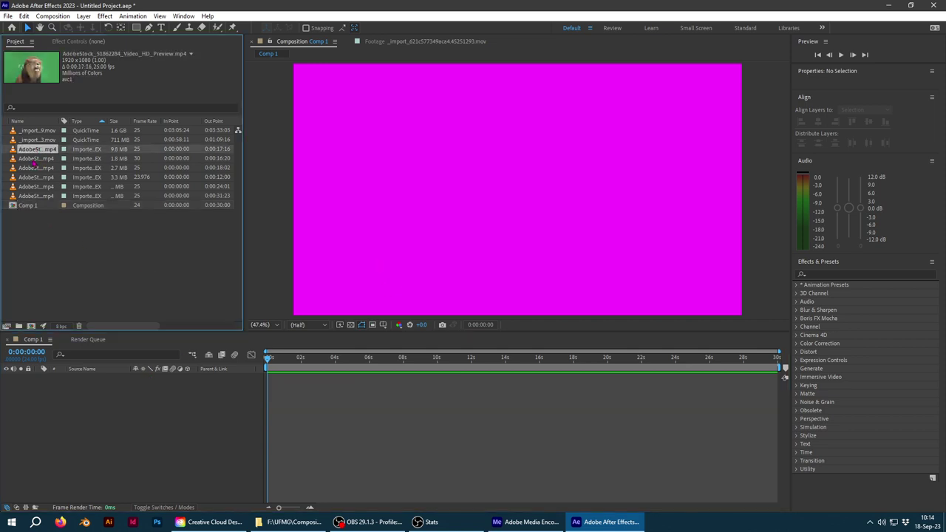
{"action": "left_click", "coordinate": [34, 159]}
{"action": "left_click_drag", "start_coordinate": [38, 151], "coordinate": [96, 402]}
{"action": "left_click_drag", "start_coordinate": [96, 402], "coordinate": [84, 432]}
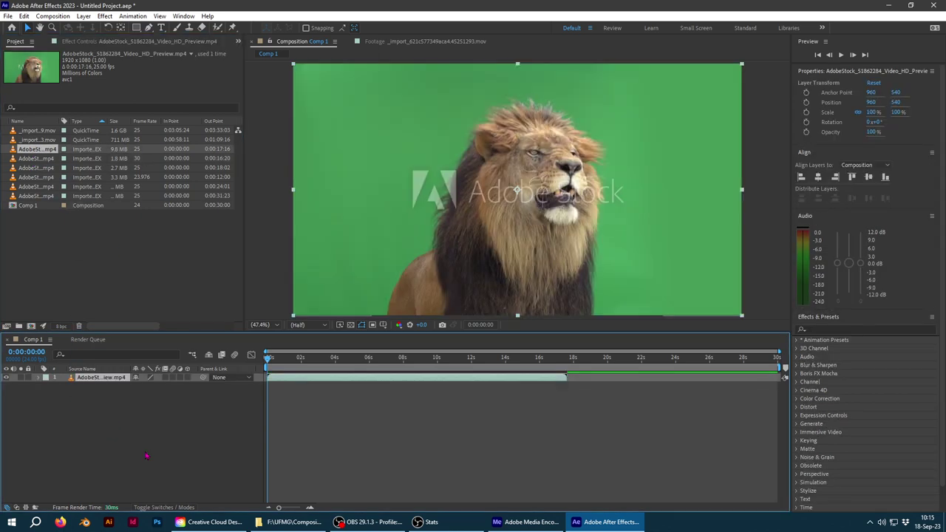
Step: Slide the lion layer to start about 6 seconds in and expand its properties
{"action": "mouse_move", "coordinate": [268, 359]}
{"action": "left_mouse_down"}
{"action": "mouse_move", "coordinate": [512, 360]}
{"action": "mouse_move", "coordinate": [460, 389]}
{"action": "mouse_move", "coordinate": [569, 409]}
{"action": "left_mouse_up"}
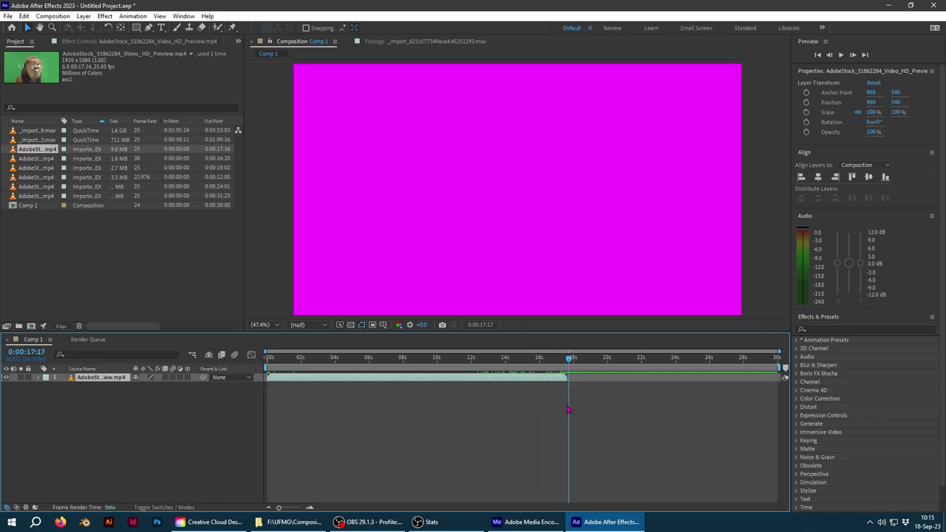
{"action": "mouse_move", "coordinate": [569, 410]}
{"action": "left_mouse_down"}
{"action": "mouse_move", "coordinate": [732, 411]}
{"action": "mouse_move", "coordinate": [570, 411]}
{"action": "left_mouse_up"}
{"action": "left_click_drag", "start_coordinate": [570, 411], "coordinate": [563, 411]}
{"action": "left_click_drag", "start_coordinate": [320, 377], "coordinate": [412, 386]}
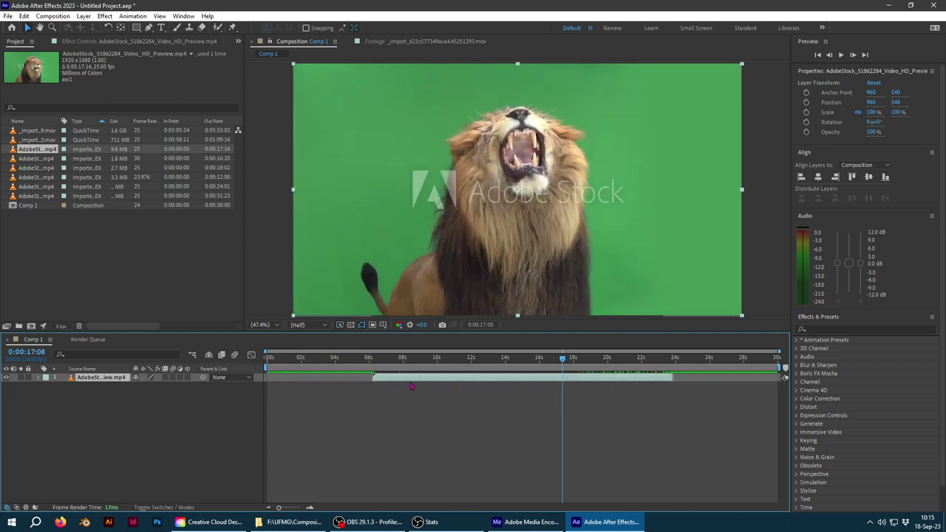
{"action": "left_click_drag", "start_coordinate": [412, 386], "coordinate": [408, 386]}
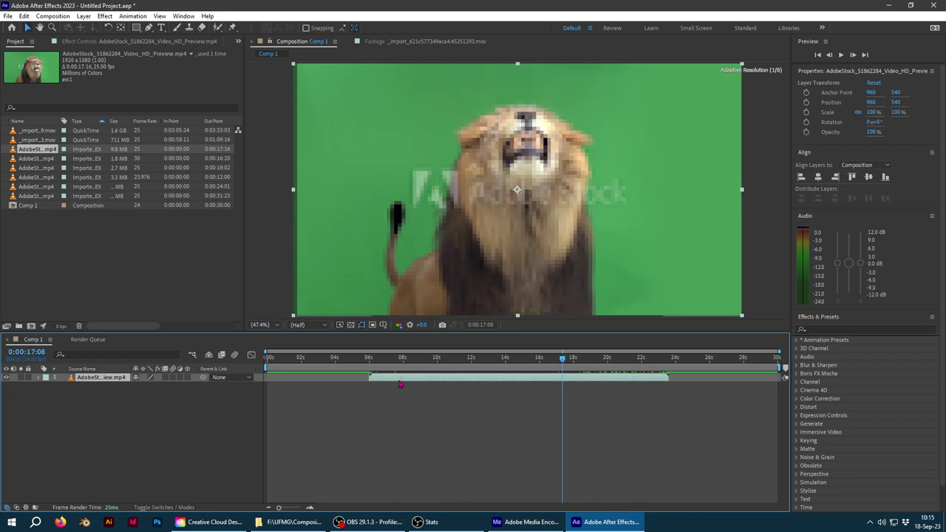
{"action": "left_click", "coordinate": [38, 378]}
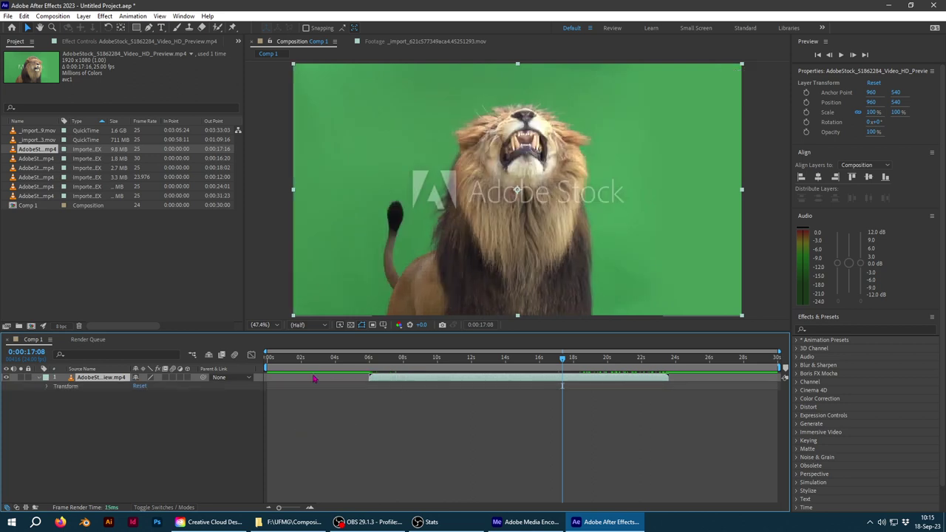
{"action": "left_click_drag", "start_coordinate": [567, 359], "coordinate": [520, 360]}
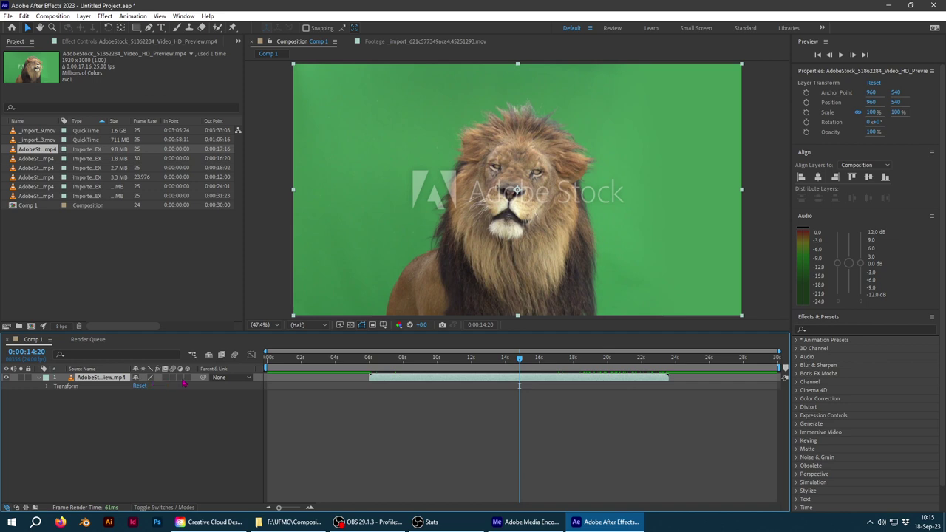
Step: Test the lion layer's Position, Scale (147%) and Rotation, reset them, and keyframe Opacity at 100%
{"action": "left_click", "coordinate": [47, 387]}
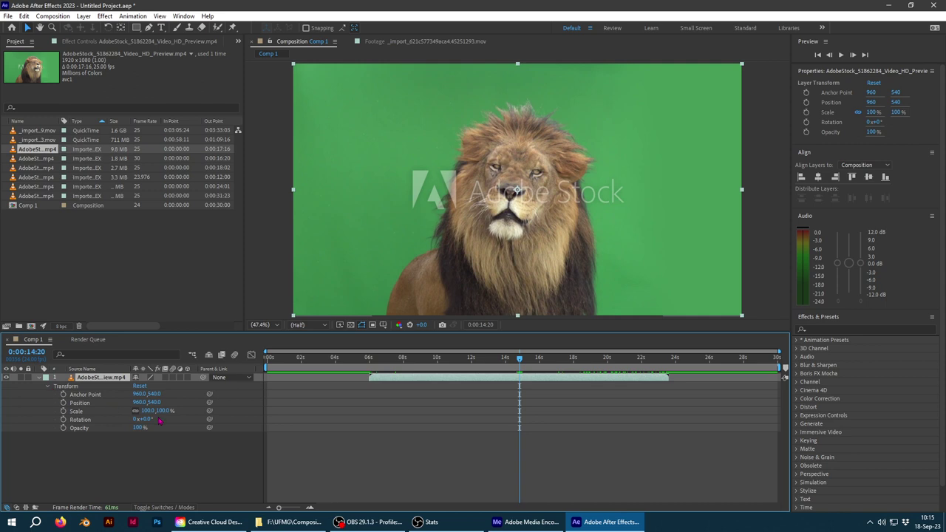
{"action": "left_click", "coordinate": [79, 404]}
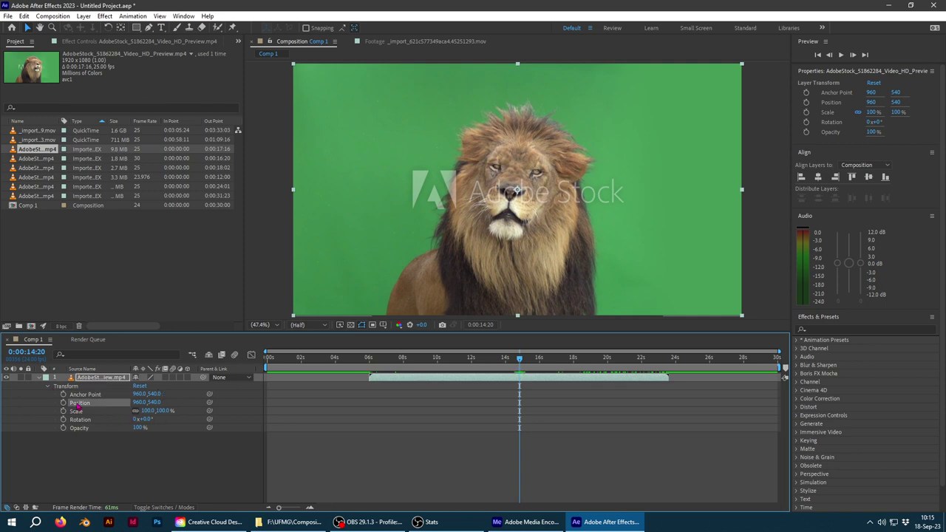
{"action": "mouse_move", "coordinate": [138, 403]}
{"action": "left_mouse_down"}
{"action": "mouse_move", "coordinate": [185, 420]}
{"action": "mouse_move", "coordinate": [159, 457]}
{"action": "left_mouse_up"}
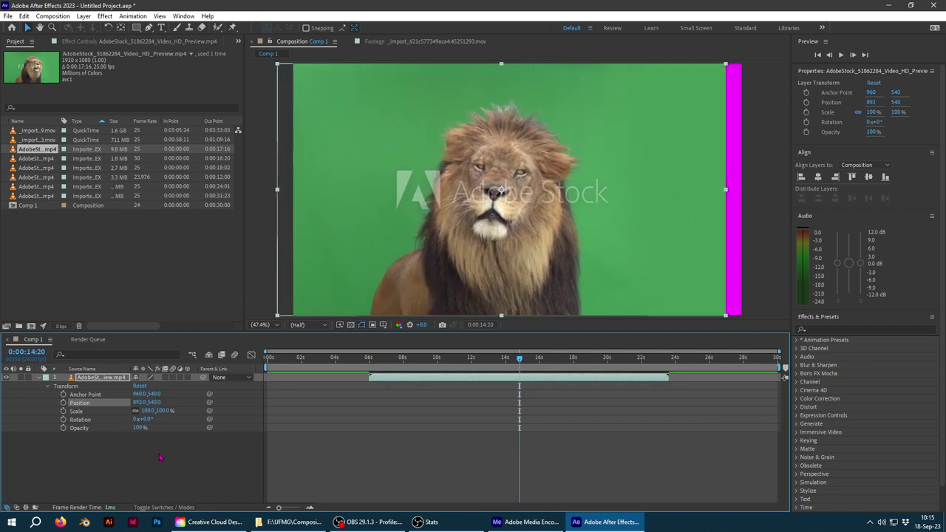
{"action": "key", "text": "ctrl+z"}
{"action": "mouse_move", "coordinate": [147, 416]}
{"action": "left_mouse_down"}
{"action": "mouse_move", "coordinate": [179, 422]}
{"action": "mouse_move", "coordinate": [125, 418]}
{"action": "left_mouse_up"}
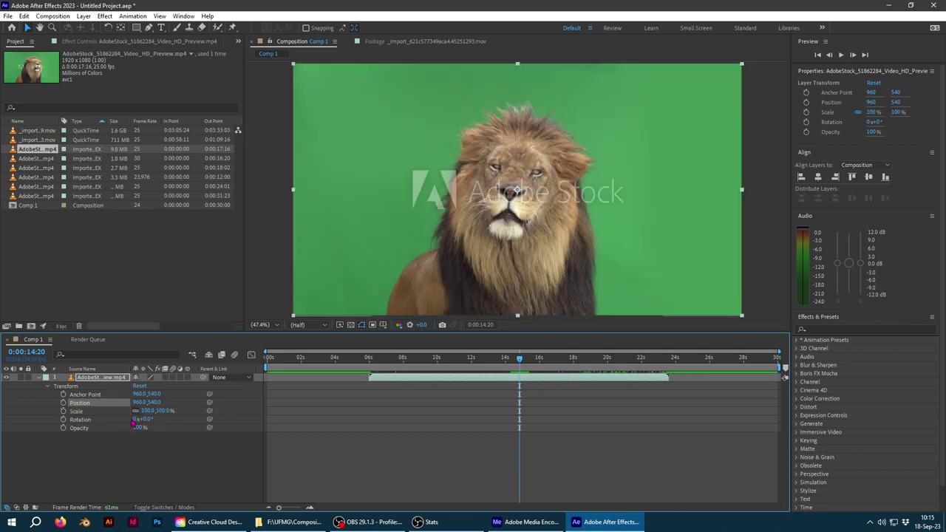
{"action": "mouse_move", "coordinate": [133, 420]}
{"action": "left_mouse_down"}
{"action": "mouse_move", "coordinate": [166, 421]}
{"action": "mouse_move", "coordinate": [148, 421]}
{"action": "mouse_move", "coordinate": [164, 431]}
{"action": "left_mouse_up"}
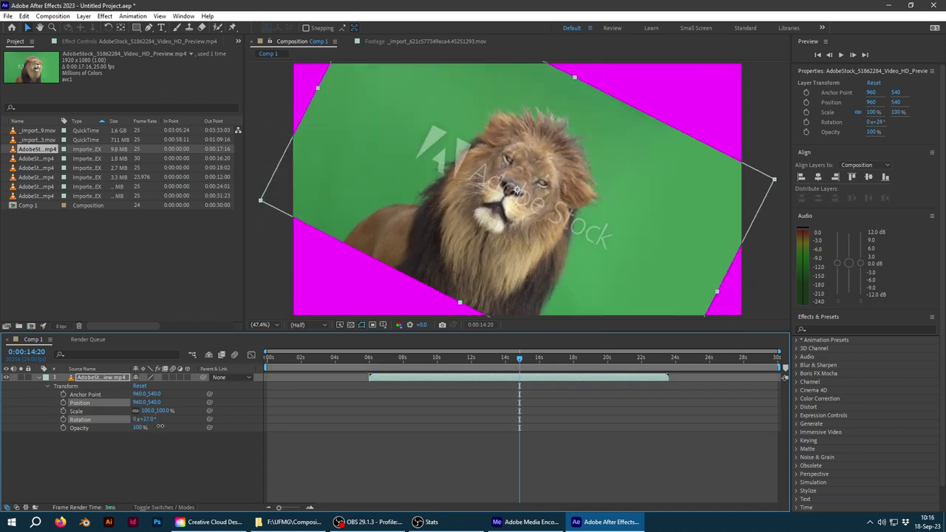
{"action": "mouse_move", "coordinate": [165, 431]}
{"action": "left_mouse_down"}
{"action": "mouse_move", "coordinate": [104, 433]}
{"action": "mouse_move", "coordinate": [134, 446]}
{"action": "left_mouse_up"}
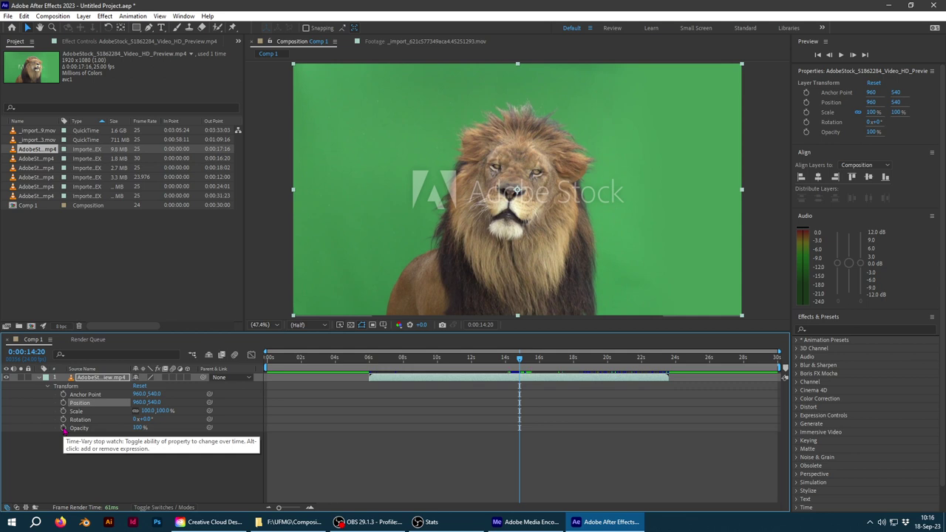
{"action": "left_click", "coordinate": [63, 429]}
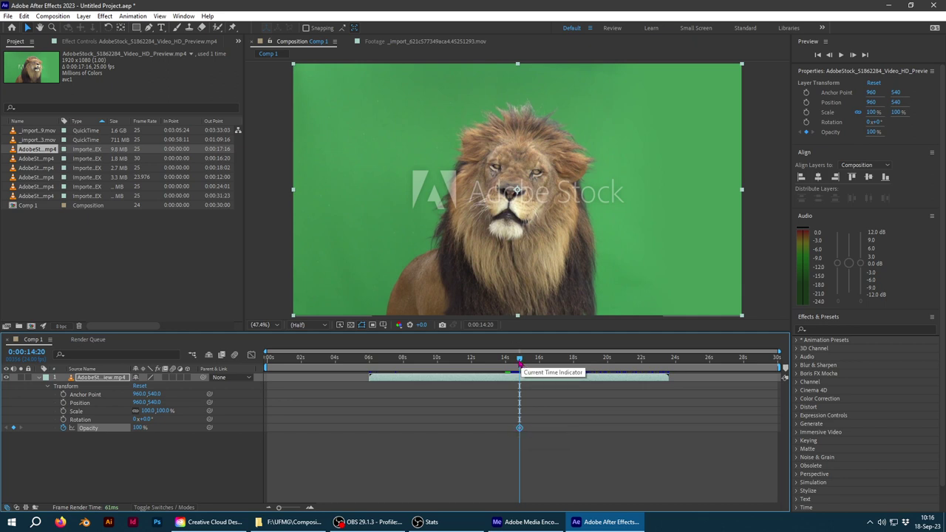
Step: Set lion opacity keyframes of 0% at 14:01 and 0% at 15:23
{"action": "left_click_drag", "start_coordinate": [519, 360], "coordinate": [507, 371]}
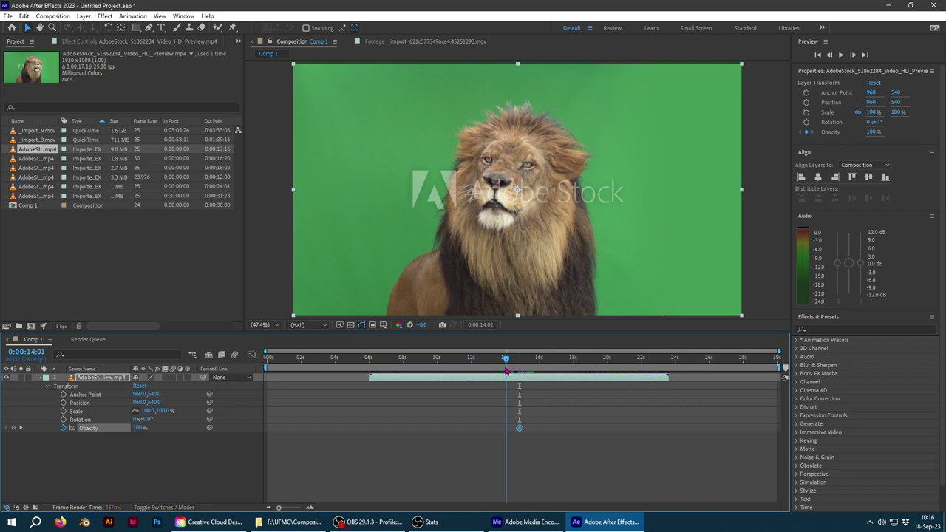
{"action": "left_click", "coordinate": [139, 428]}
{"action": "type", "text": "0"}
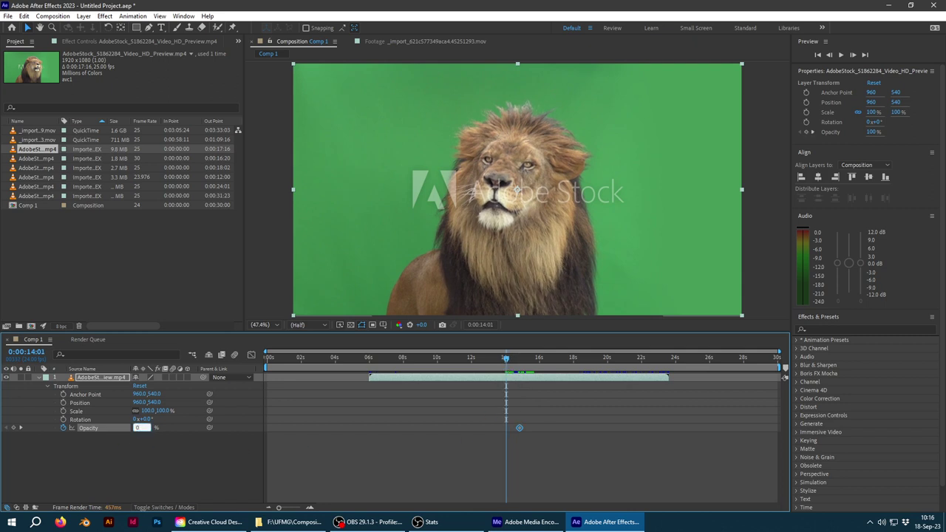
{"action": "key", "text": "Return"}
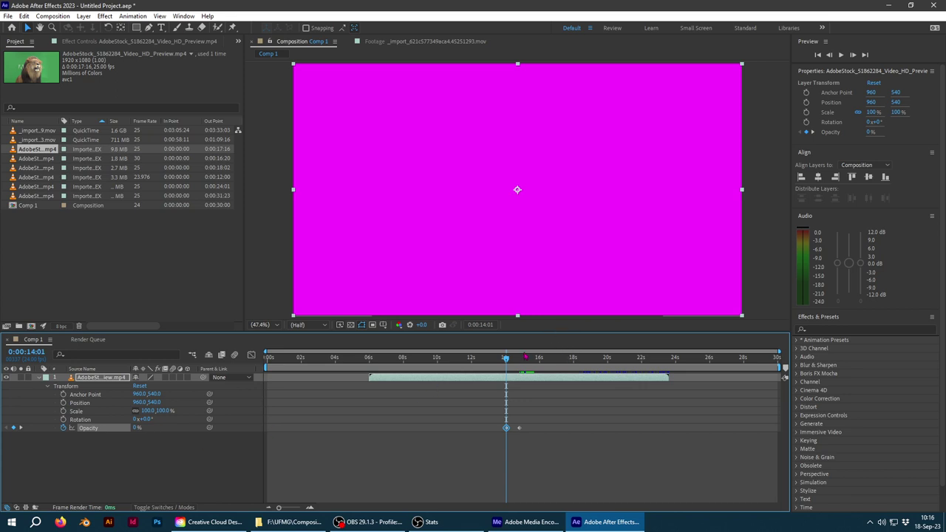
{"action": "left_click_drag", "start_coordinate": [508, 363], "coordinate": [540, 379]}
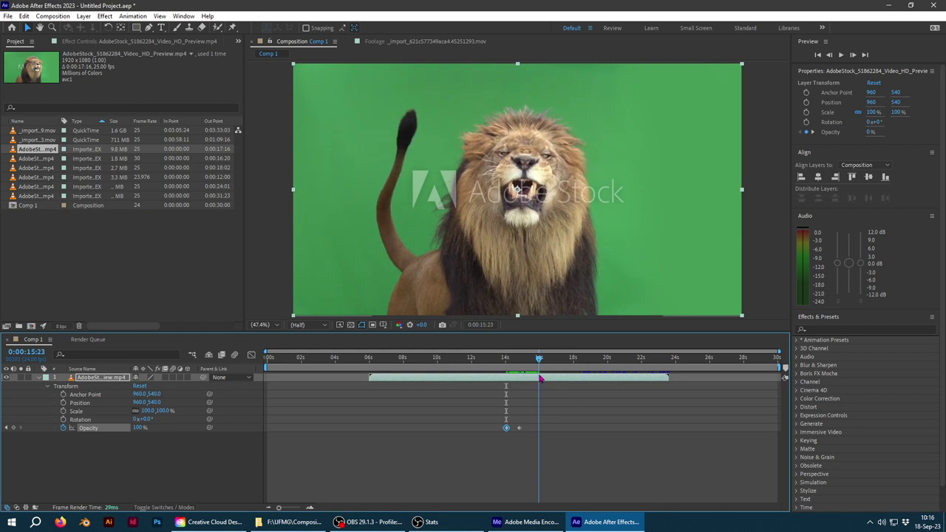
{"action": "left_click", "coordinate": [137, 428]}
{"action": "type", "text": "0"}
{"action": "key", "text": "Return"}
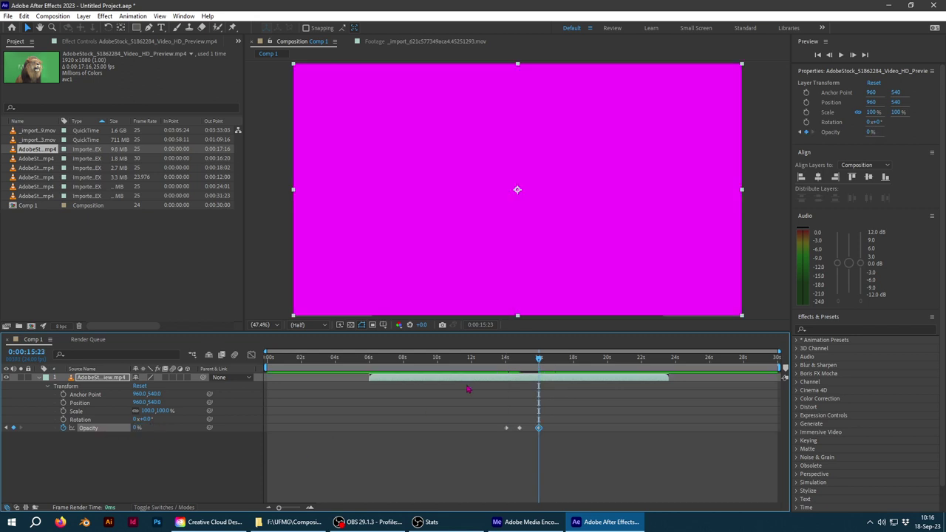
Step: Add 100% opacity keyframes at 12:00 and 17:23, then preview the fades
{"action": "left_click", "coordinate": [471, 364]}
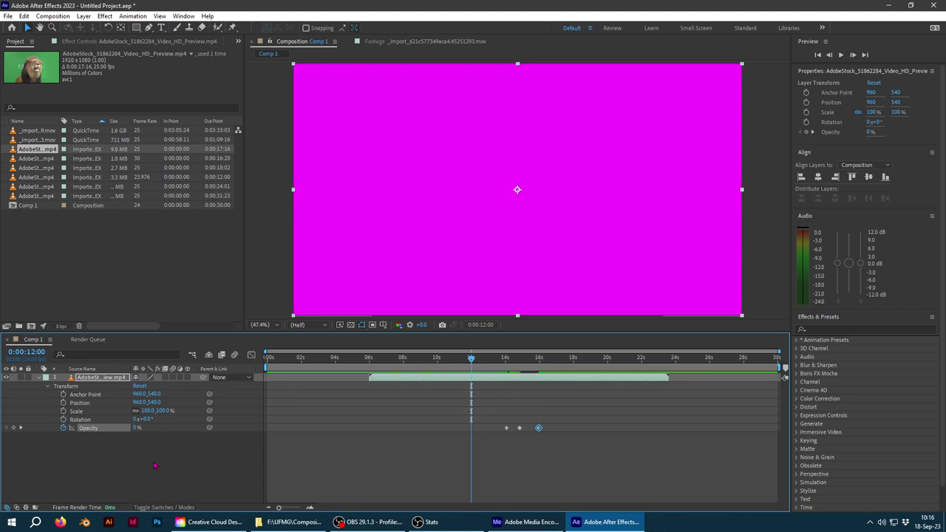
{"action": "left_click", "coordinate": [135, 428]}
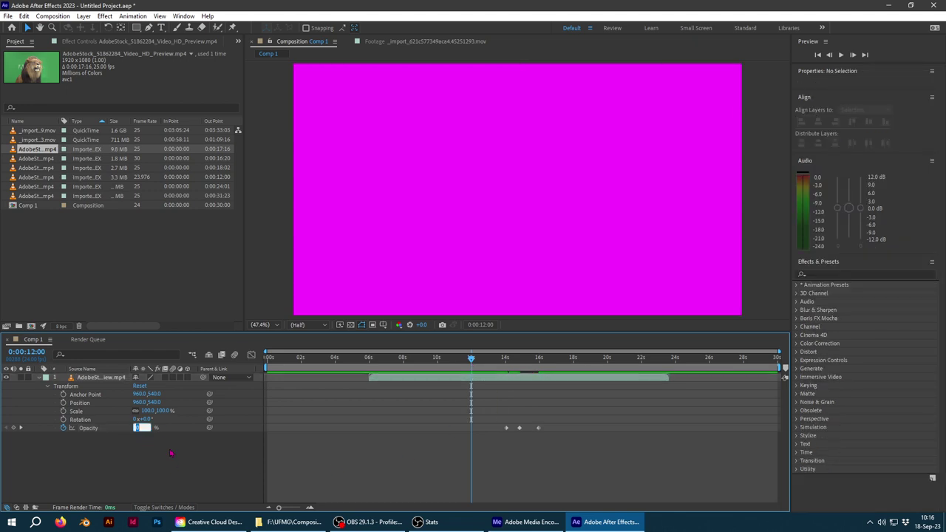
{"action": "type", "text": "100"}
{"action": "key", "text": "Return"}
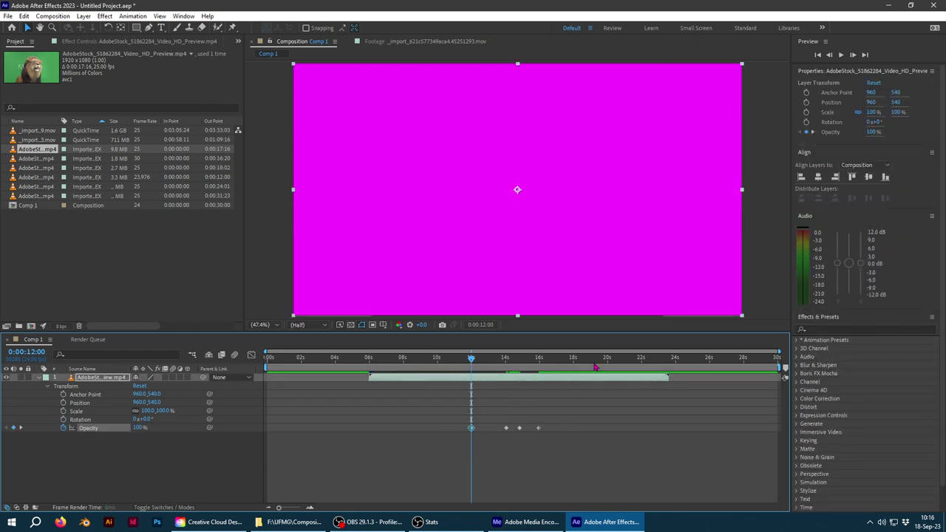
{"action": "left_click", "coordinate": [573, 362]}
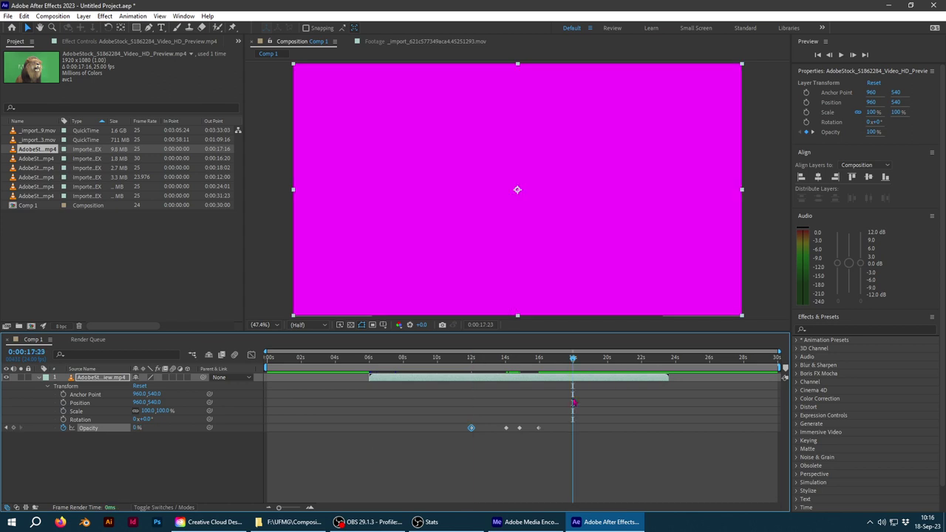
{"action": "left_click", "coordinate": [135, 428]}
{"action": "type", "text": "100"}
{"action": "key", "text": "Return"}
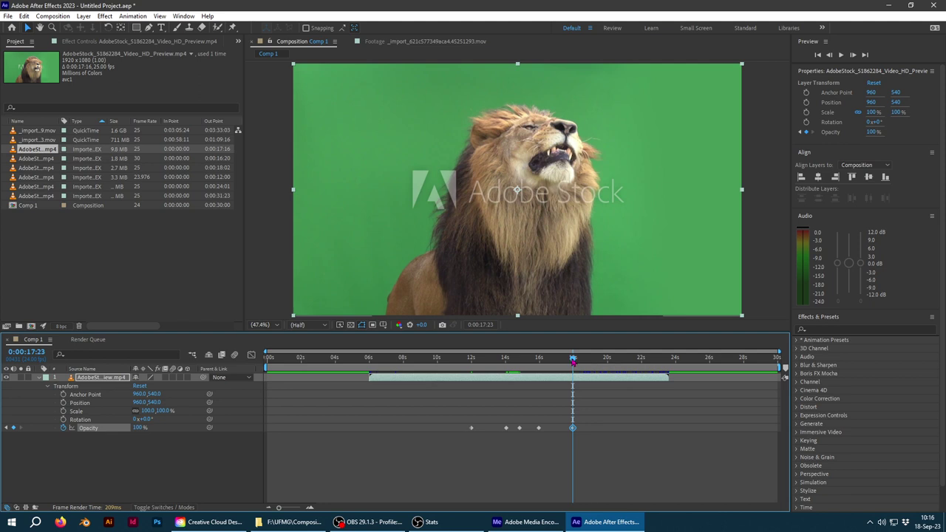
{"action": "left_click_drag", "start_coordinate": [573, 360], "coordinate": [466, 360]}
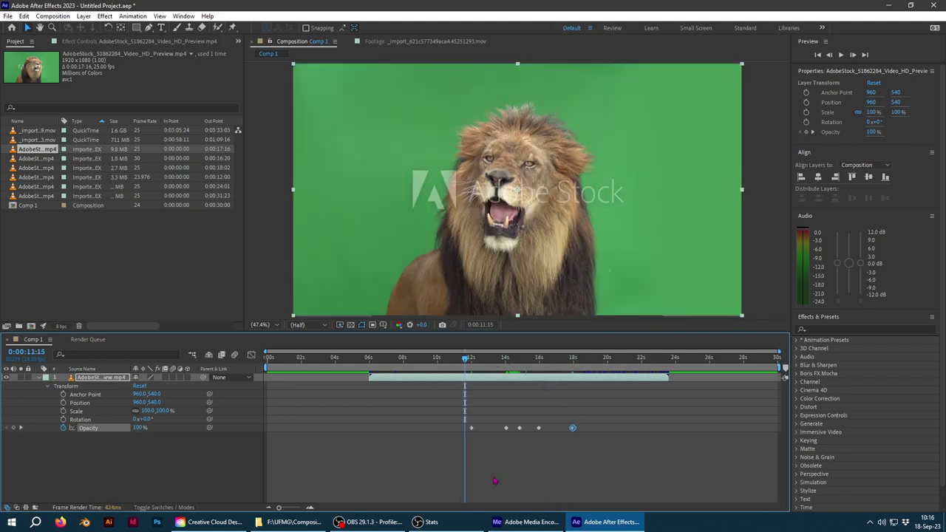
{"action": "key", "text": "space"}
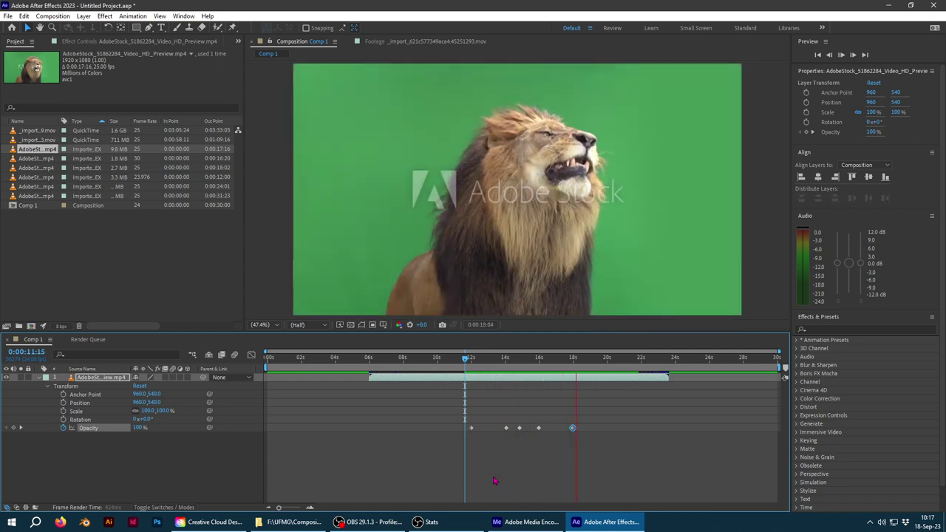
{"action": "key", "text": "space"}
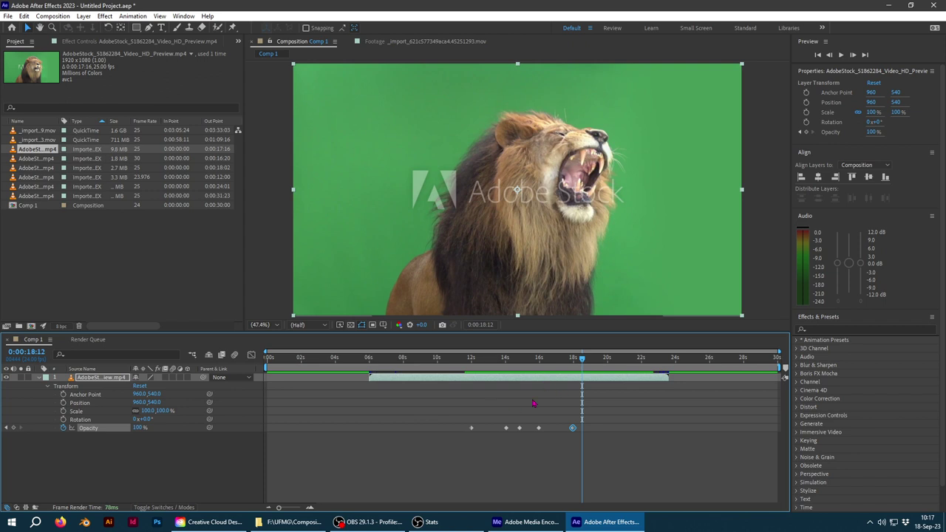
{"action": "left_click_drag", "start_coordinate": [524, 364], "coordinate": [486, 363]}
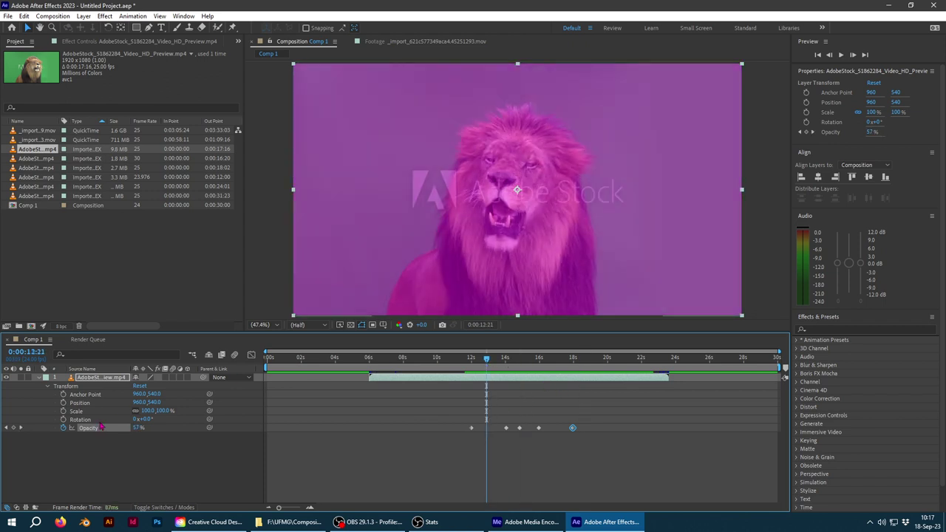
Step: Keyframe the lion's Rotation at 17:02, 21° near 15 s and -13.1° at 16 s, then preview
{"action": "left_click", "coordinate": [62, 420]}
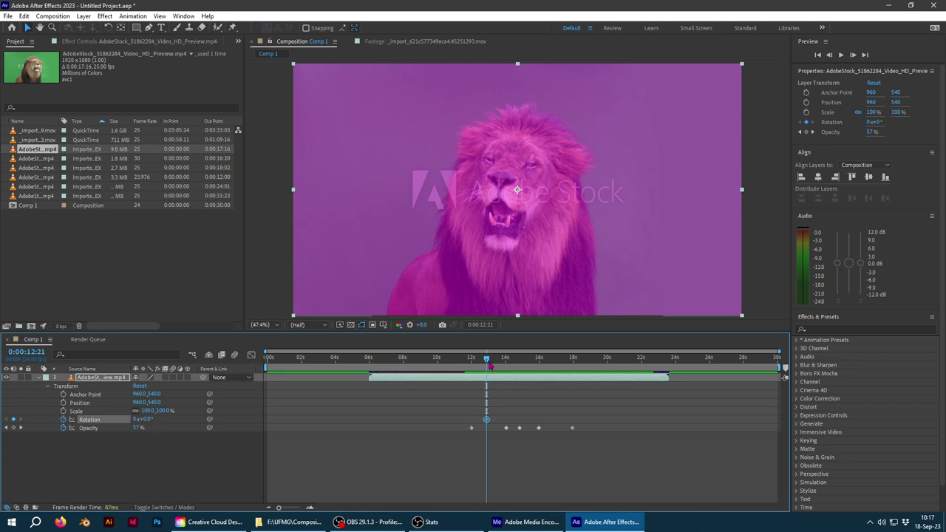
{"action": "left_click_drag", "start_coordinate": [491, 364], "coordinate": [558, 363]}
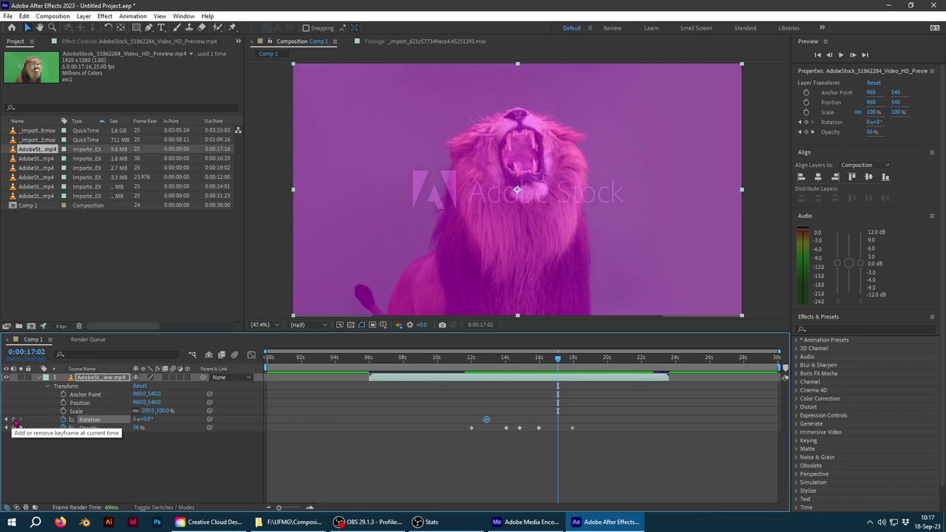
{"action": "left_click", "coordinate": [14, 420]}
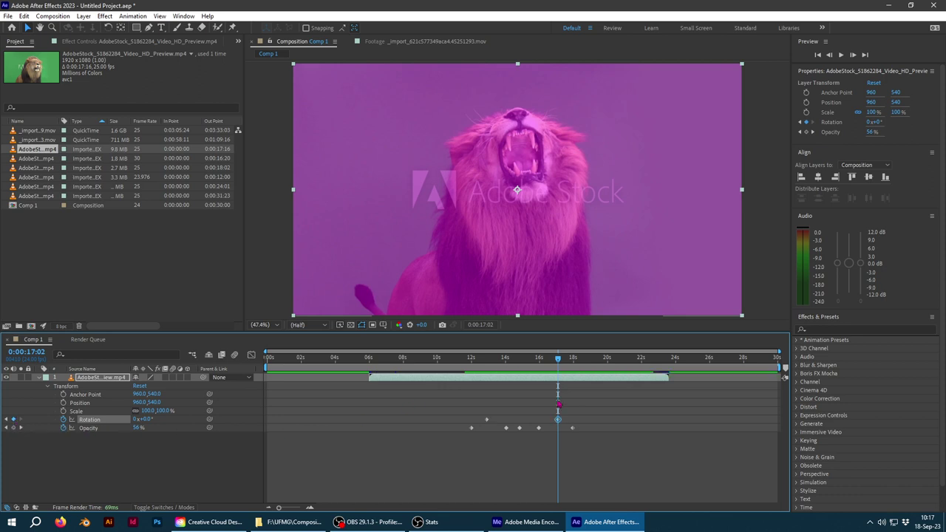
{"action": "left_click_drag", "start_coordinate": [558, 360], "coordinate": [510, 366]}
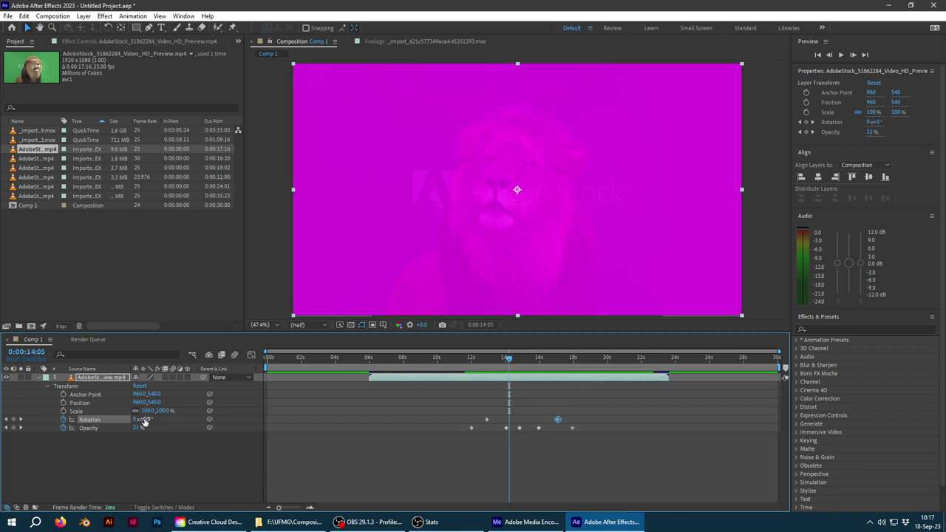
{"action": "left_click_drag", "start_coordinate": [142, 420], "coordinate": [157, 419]}
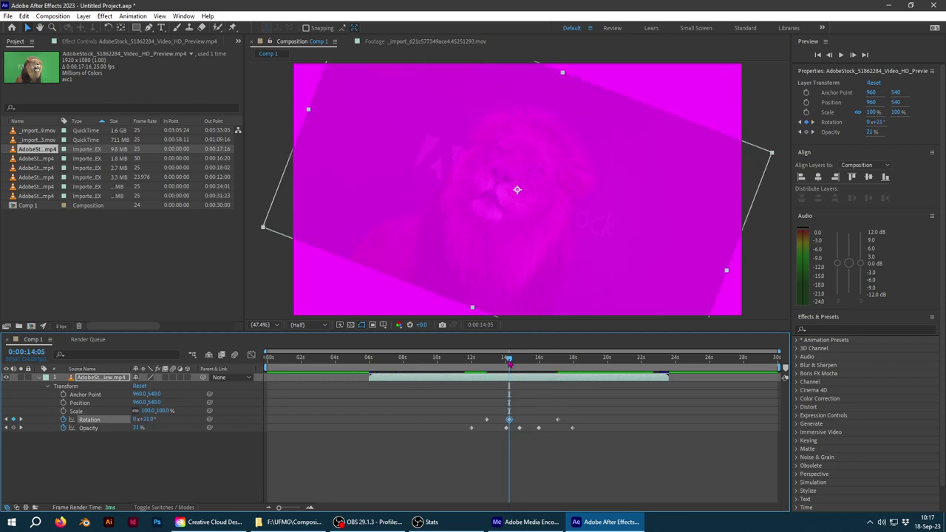
{"action": "left_click_drag", "start_coordinate": [509, 360], "coordinate": [539, 373]}
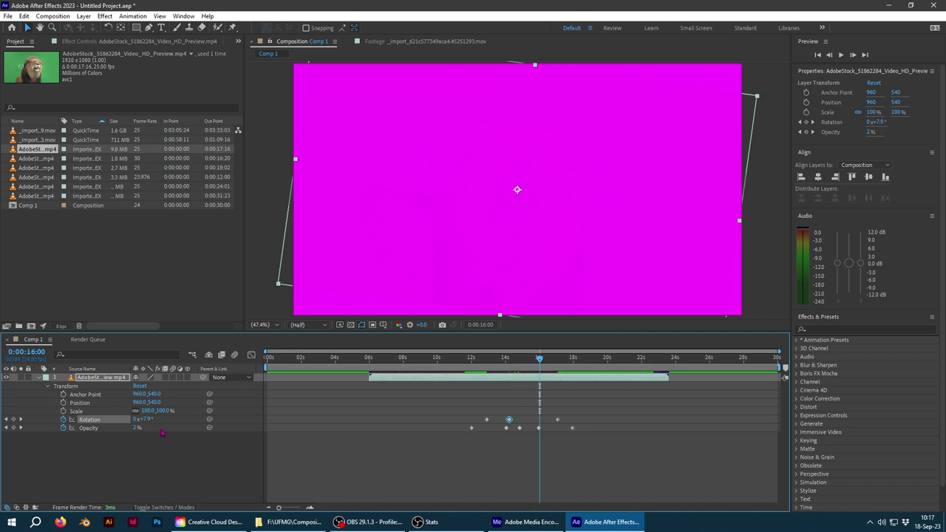
{"action": "left_click_drag", "start_coordinate": [145, 420], "coordinate": [129, 420]}
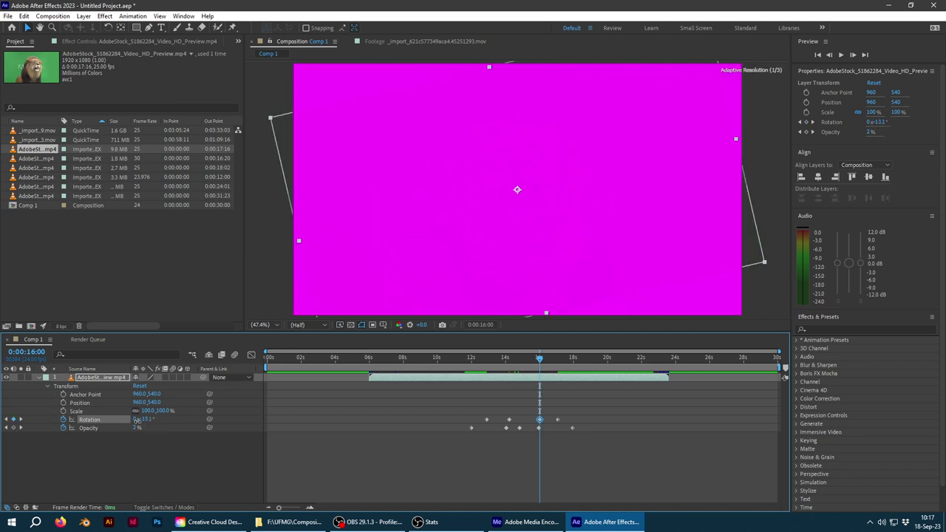
{"action": "left_click_drag", "start_coordinate": [463, 362], "coordinate": [471, 362]}
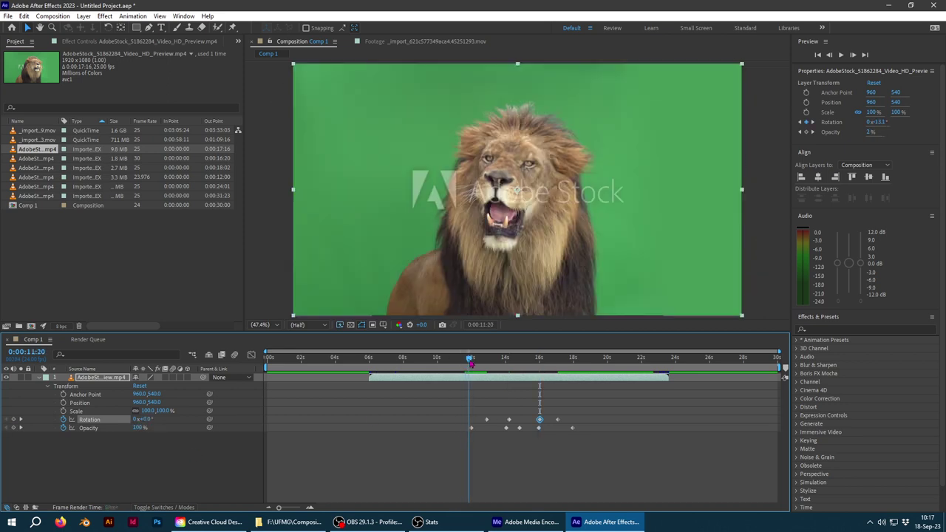
{"action": "key", "text": "space"}
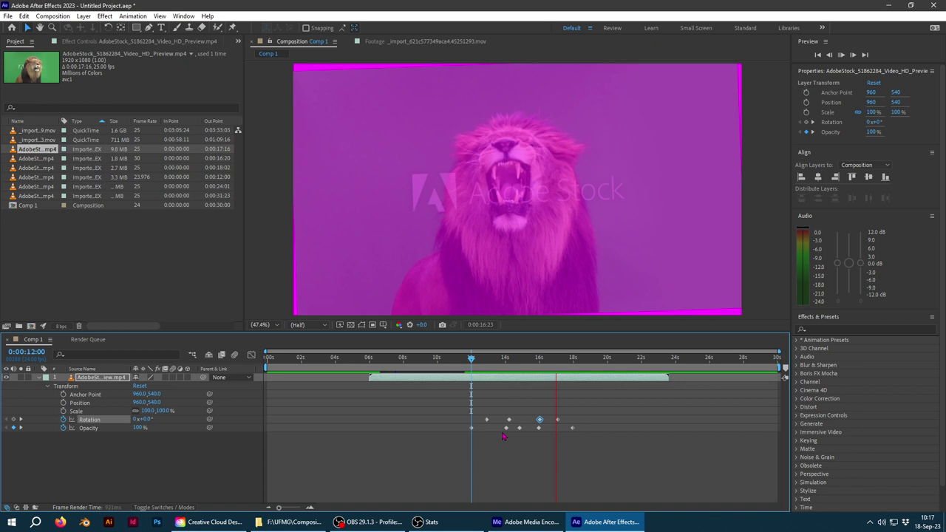
{"action": "key", "text": "space"}
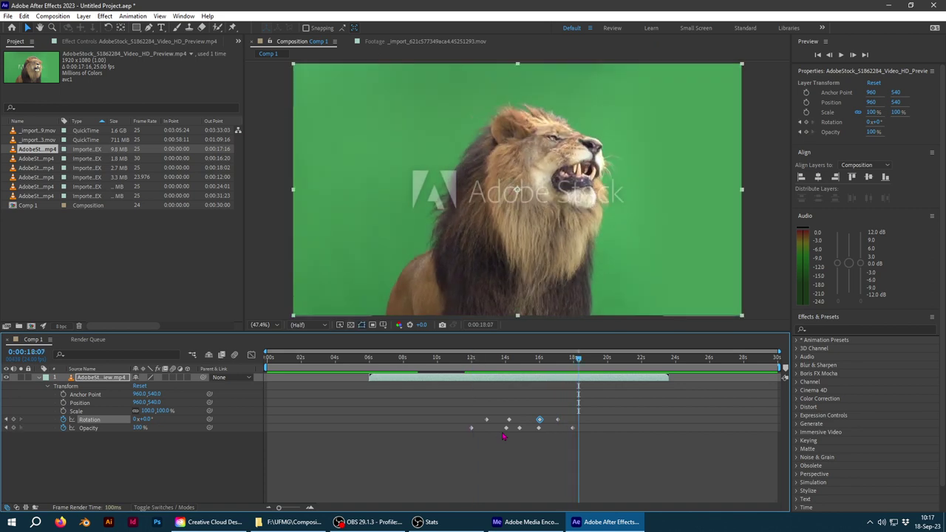
Step: Marquee-select all Rotation and Opacity keyframes and delete them
{"action": "left_click_drag", "start_coordinate": [458, 459], "coordinate": [609, 405]}
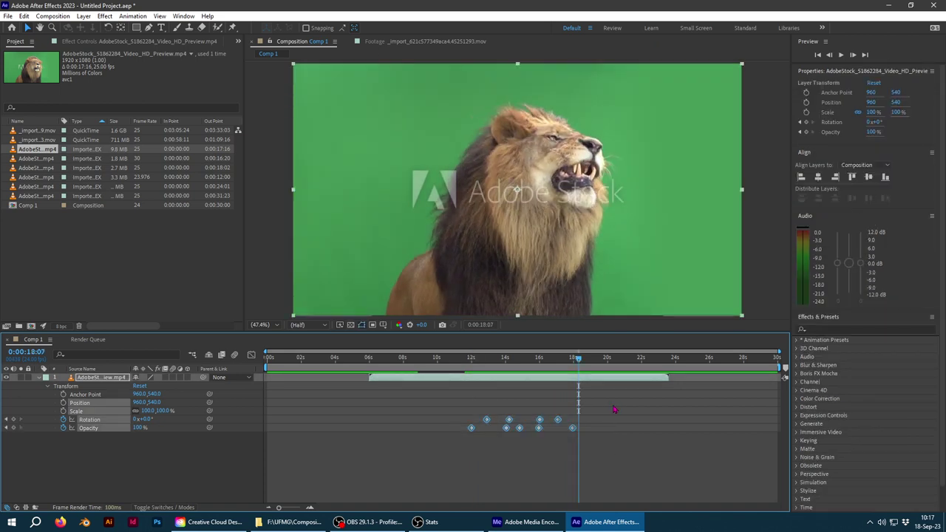
{"action": "key", "text": "Delete"}
{"action": "left_click_drag", "start_coordinate": [515, 361], "coordinate": [487, 367]}
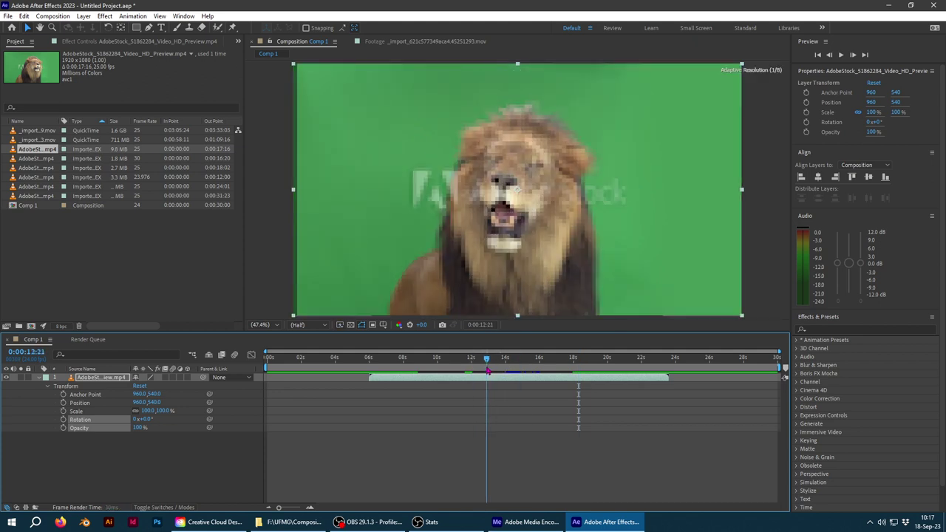
Step: Drag the vintage TV clip AdobeStock_286965739 into Comp 1 above the lion and scrub to 0:00:07:17
{"action": "left_click", "coordinate": [37, 159]}
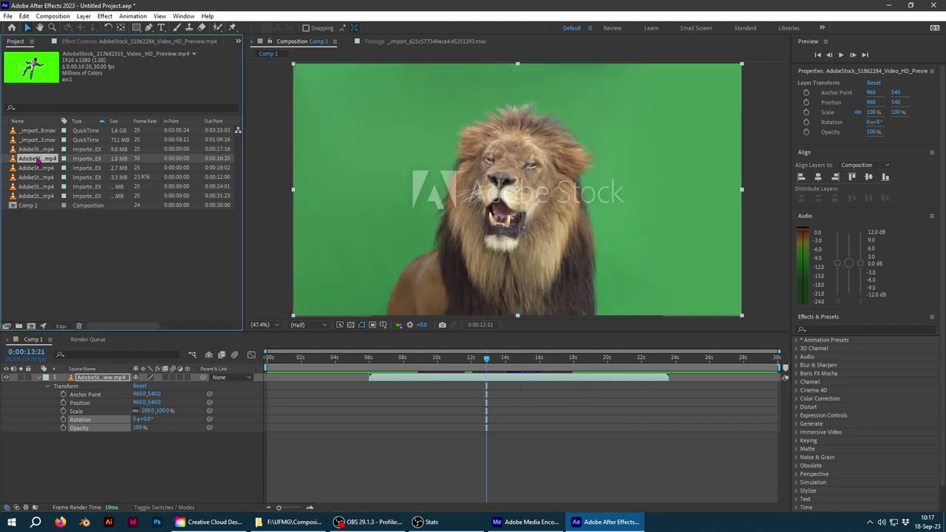
{"action": "left_click", "coordinate": [42, 169]}
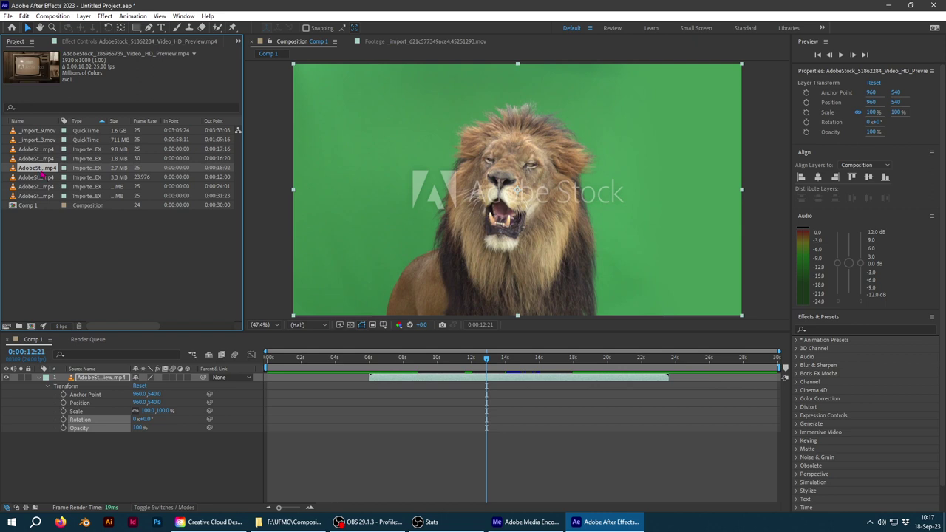
{"action": "left_click_drag", "start_coordinate": [43, 170], "coordinate": [110, 378]}
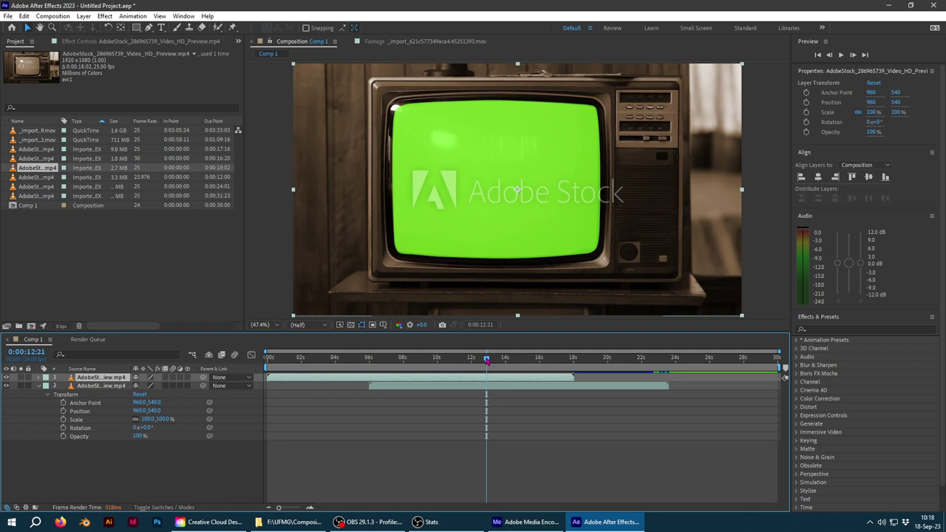
{"action": "mouse_move", "coordinate": [487, 364]}
{"action": "left_mouse_down"}
{"action": "mouse_move", "coordinate": [570, 379]}
{"action": "mouse_move", "coordinate": [376, 383]}
{"action": "left_mouse_up"}
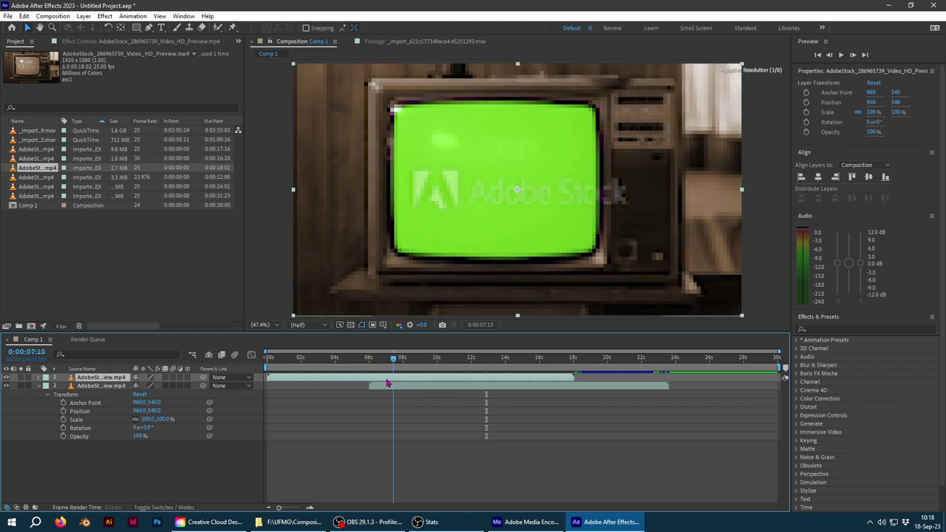
{"action": "left_click_drag", "start_coordinate": [375, 383], "coordinate": [397, 379]}
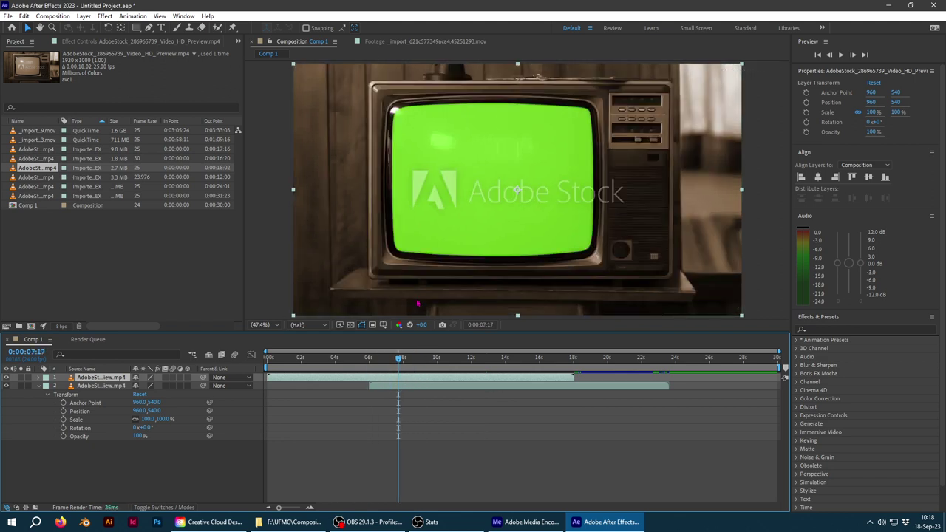
Step: Reveal the TV layer's transform properties and open the Keying category in Effects & Presets
{"action": "left_click", "coordinate": [39, 378]}
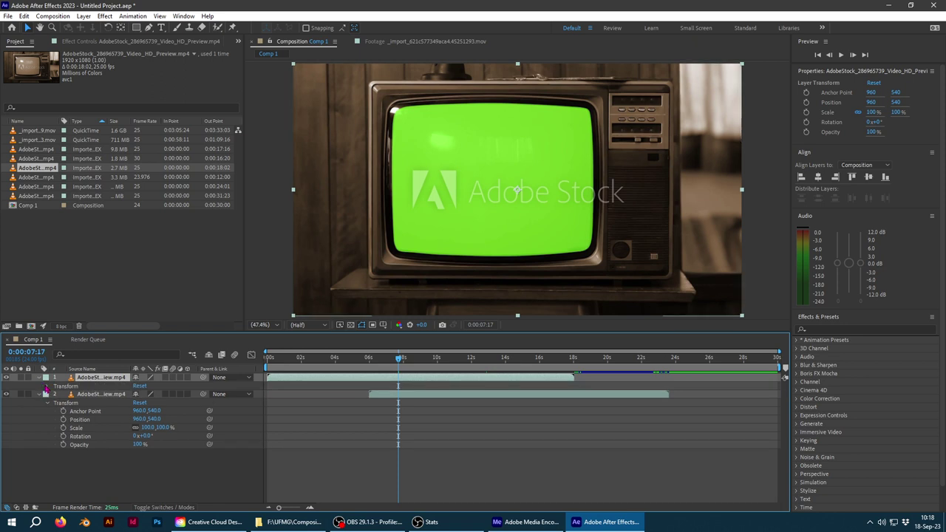
{"action": "left_click", "coordinate": [47, 385]}
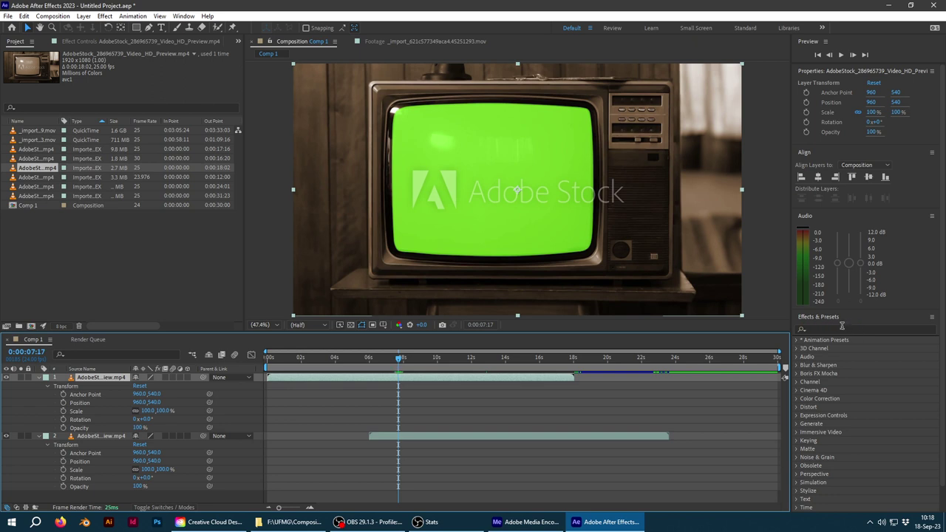
{"action": "left_click", "coordinate": [847, 329]}
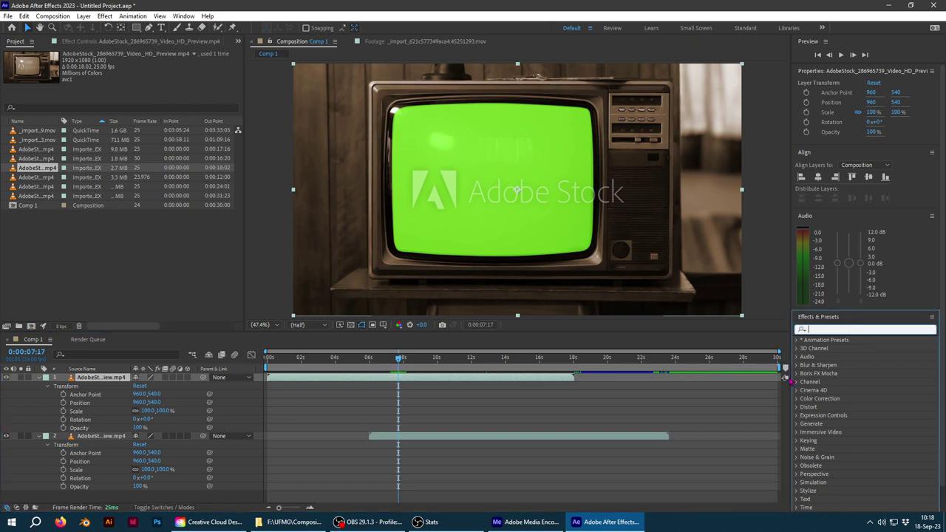
{"action": "left_click", "coordinate": [797, 400]}
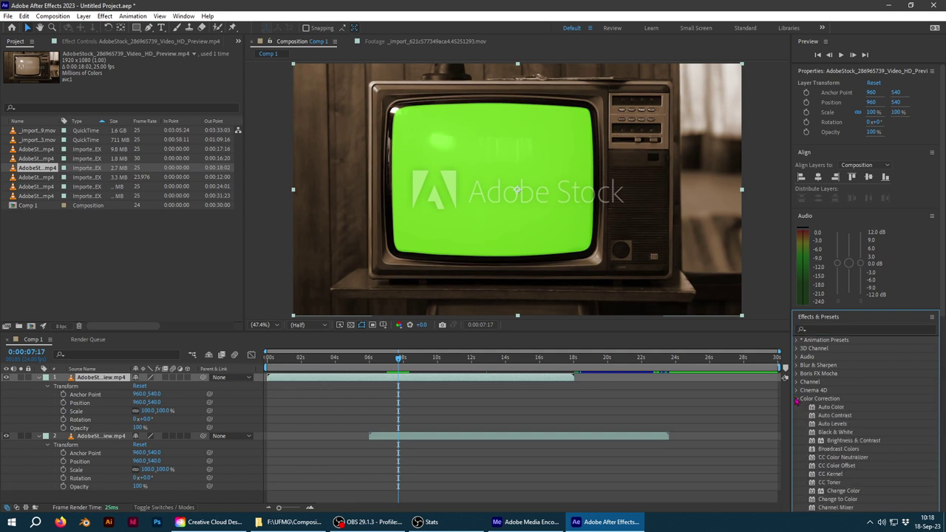
{"action": "left_click", "coordinate": [798, 401]}
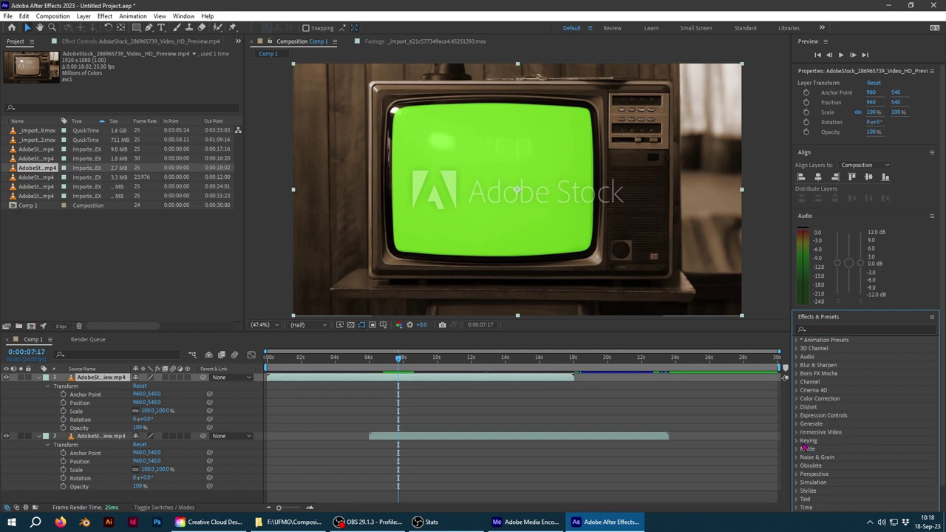
{"action": "scroll", "coordinate": [827, 466], "scroll_direction": "down", "scroll_amount": 1}
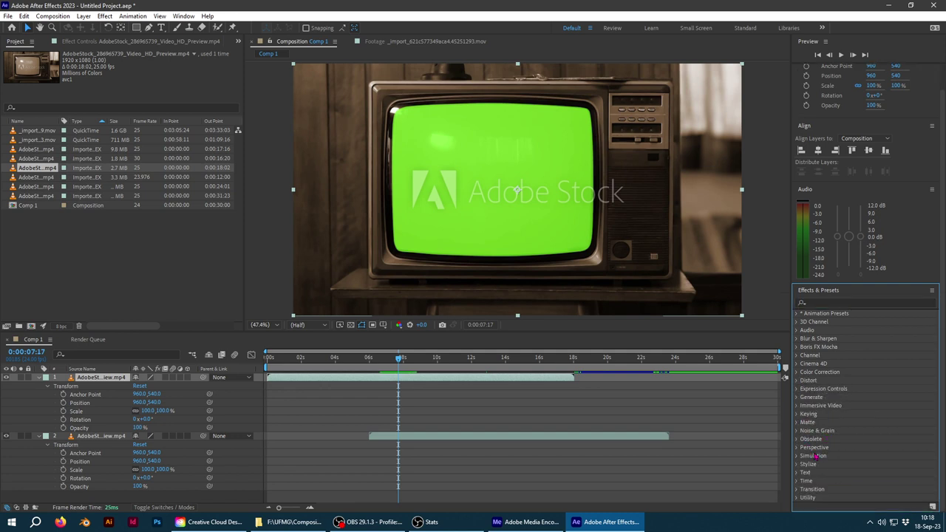
{"action": "left_click", "coordinate": [797, 415]}
{"action": "scroll", "coordinate": [842, 406], "scroll_direction": "down", "scroll_amount": 3}
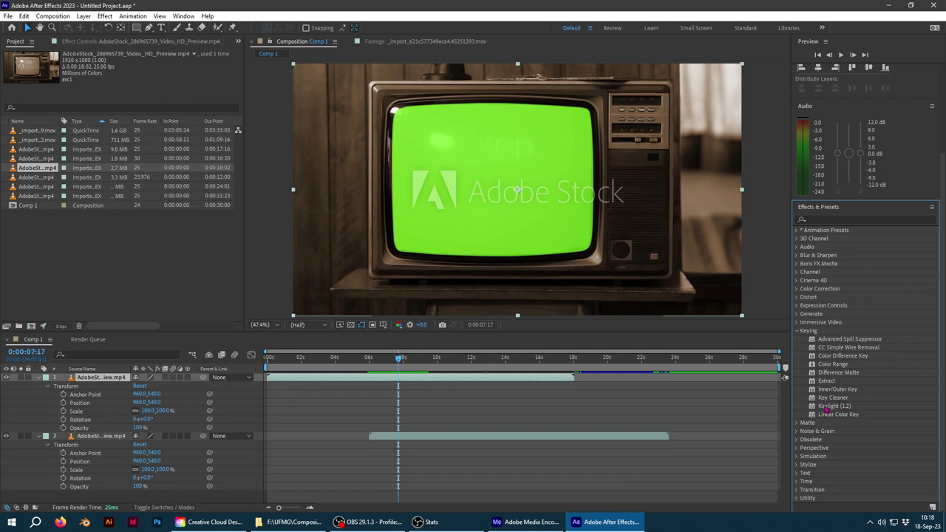
Step: Drag Keylight (1.2) onto the vintage TV layer in the timeline
{"action": "left_click", "coordinate": [827, 408]}
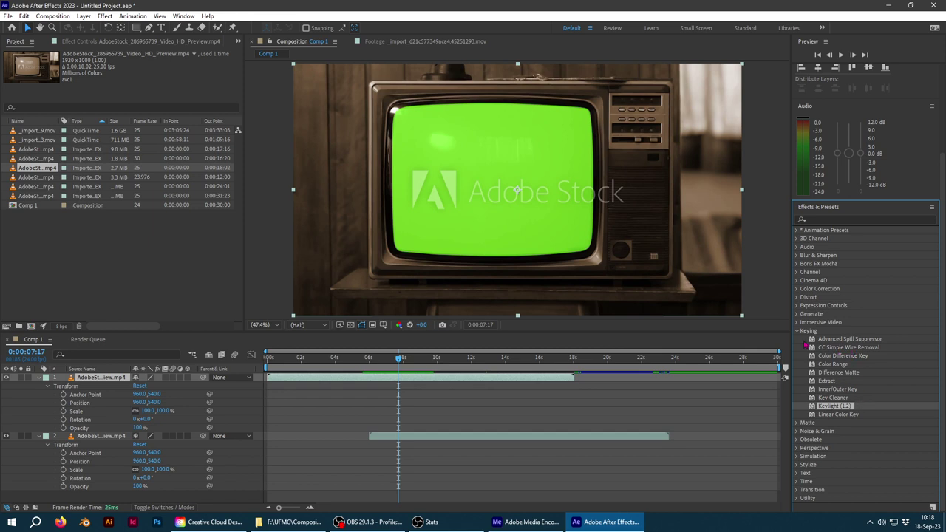
{"action": "left_click_drag", "start_coordinate": [843, 409], "coordinate": [519, 228]}
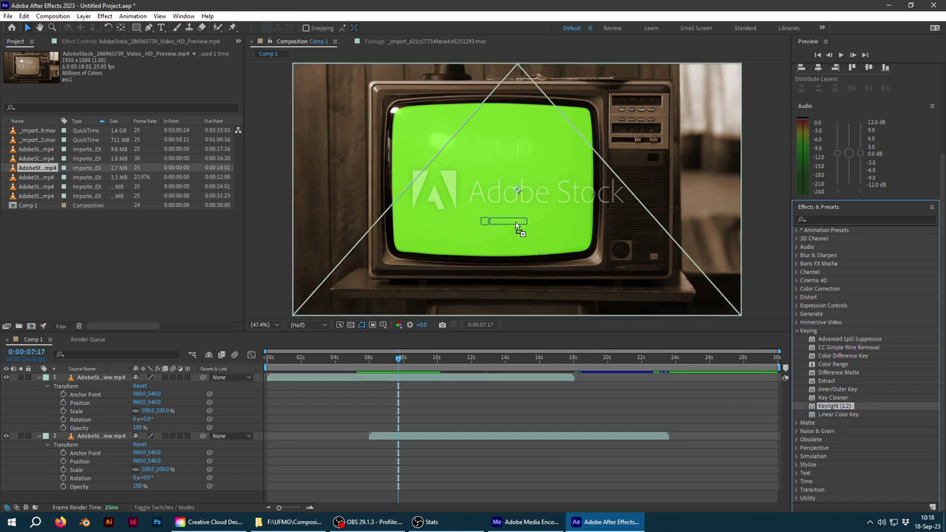
{"action": "left_click_drag", "start_coordinate": [520, 228], "coordinate": [513, 224]}
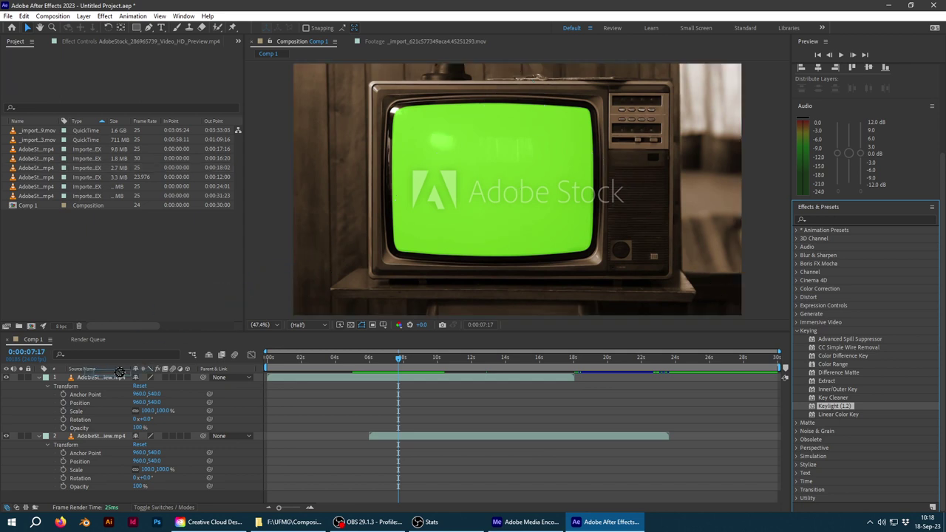
{"action": "left_click_drag", "start_coordinate": [120, 373], "coordinate": [105, 380]}
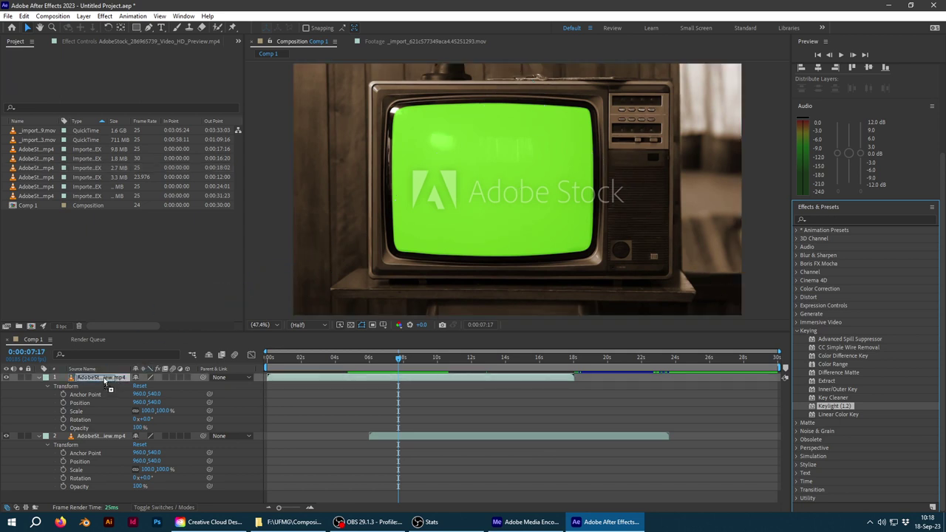
{"action": "left_click_drag", "start_coordinate": [105, 381], "coordinate": [105, 379]}
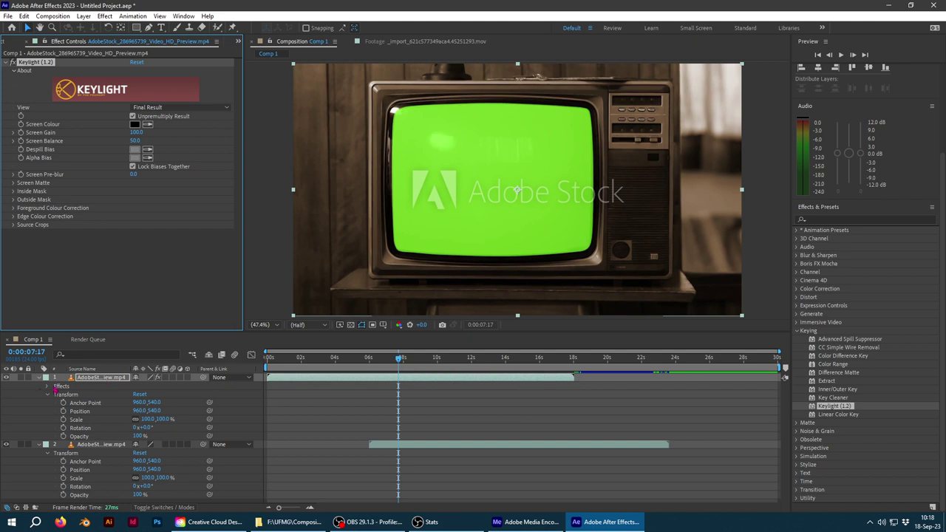
Step: Expand the TV layer's Keylight (1.2) effect in the timeline and keep its settings in Effect Controls
{"action": "left_click", "coordinate": [66, 390]}
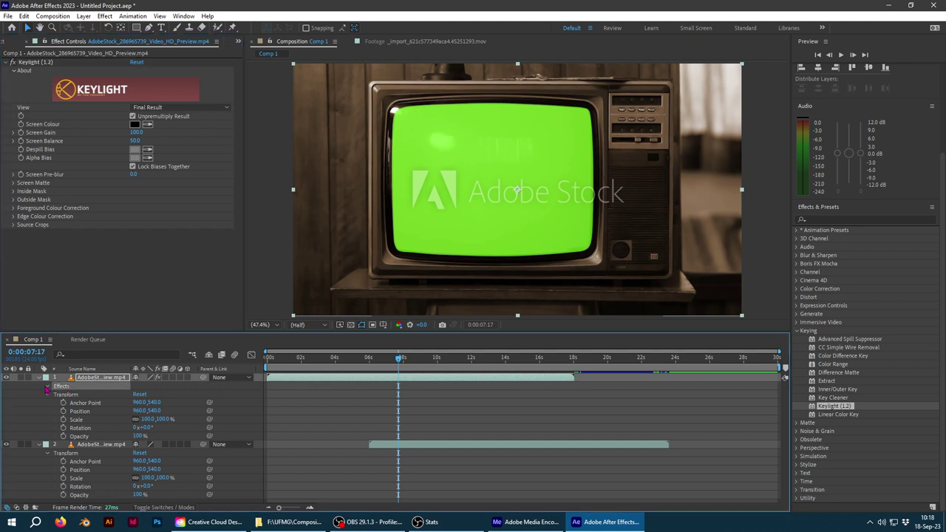
{"action": "left_click", "coordinate": [47, 387]}
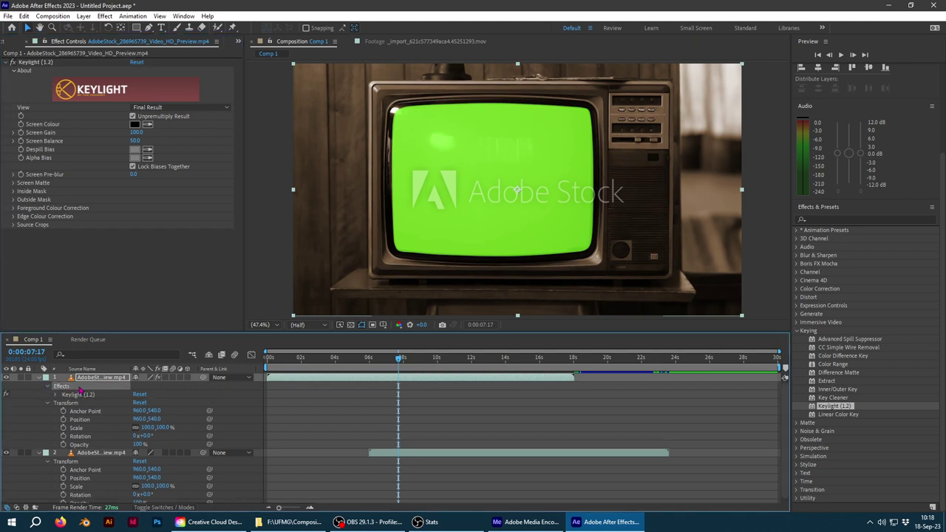
{"action": "left_click", "coordinate": [38, 379]}
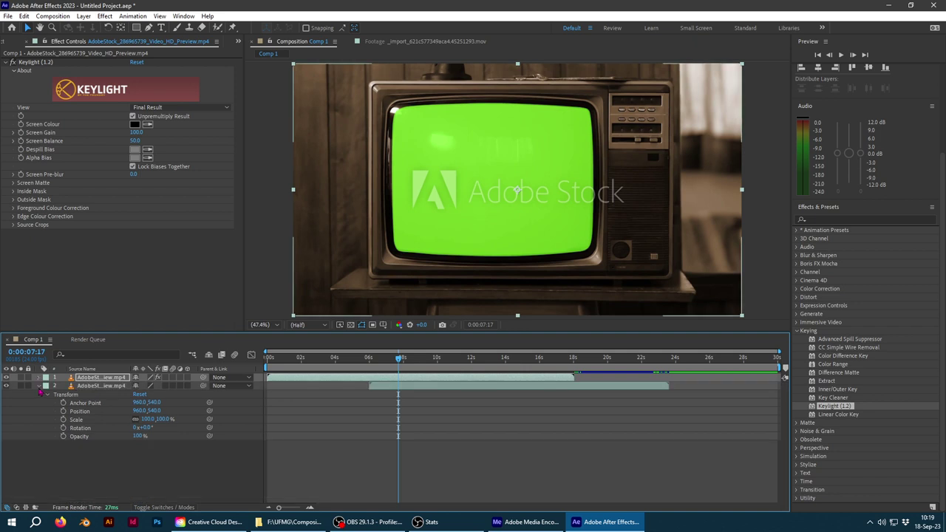
{"action": "left_click", "coordinate": [40, 388]}
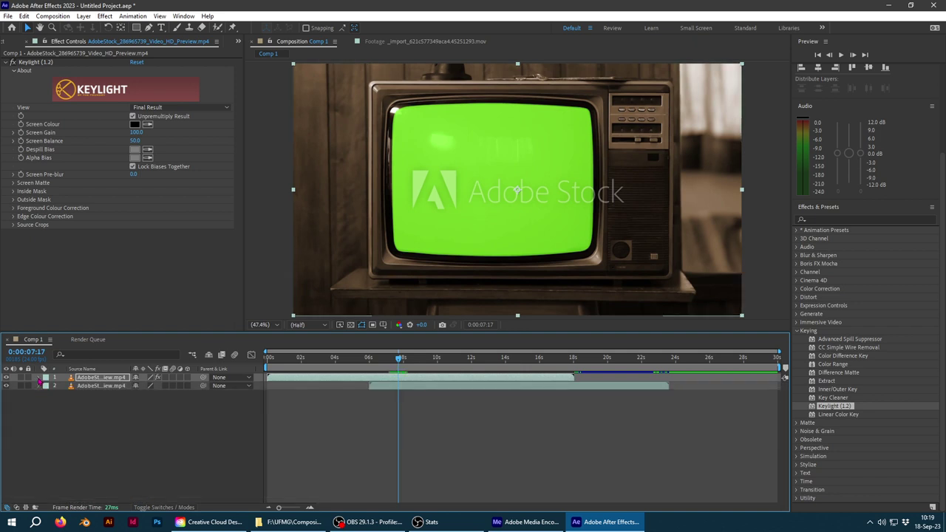
{"action": "left_click", "coordinate": [38, 377]}
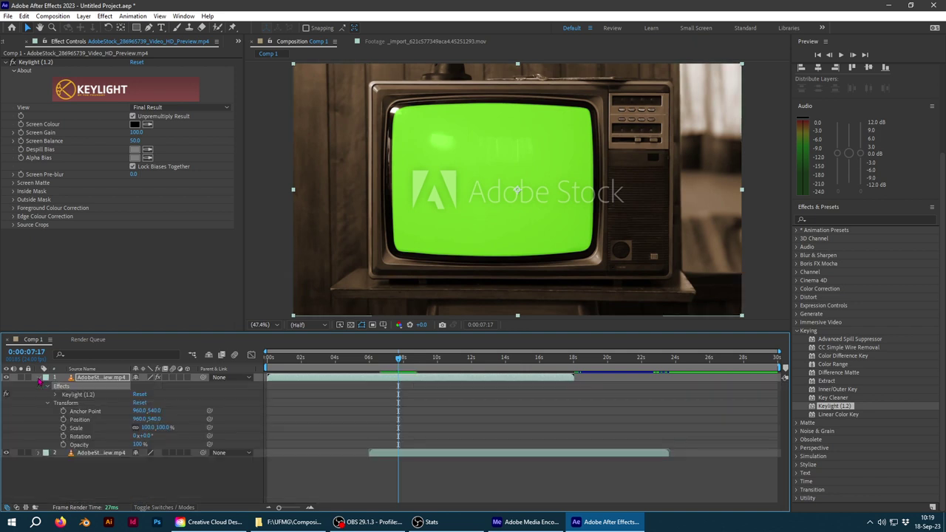
{"action": "left_click", "coordinate": [79, 395]}
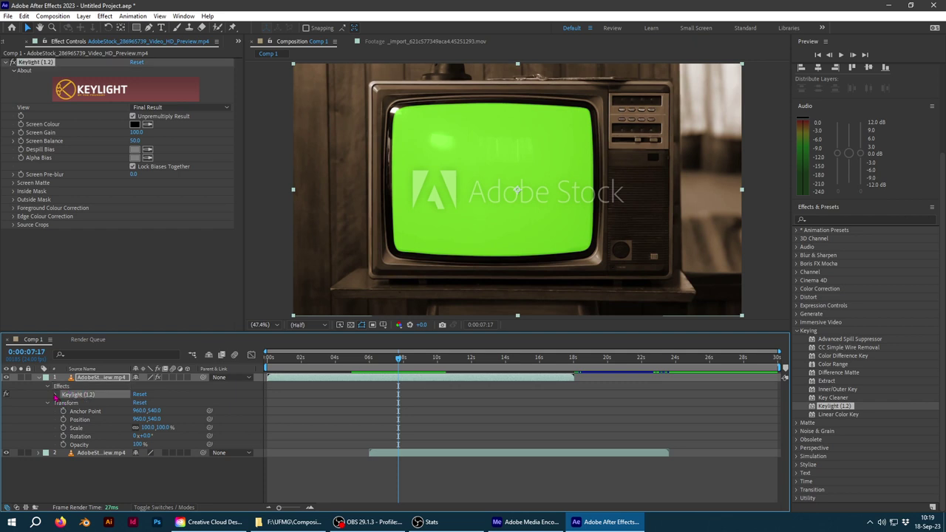
{"action": "left_click", "coordinate": [56, 395]}
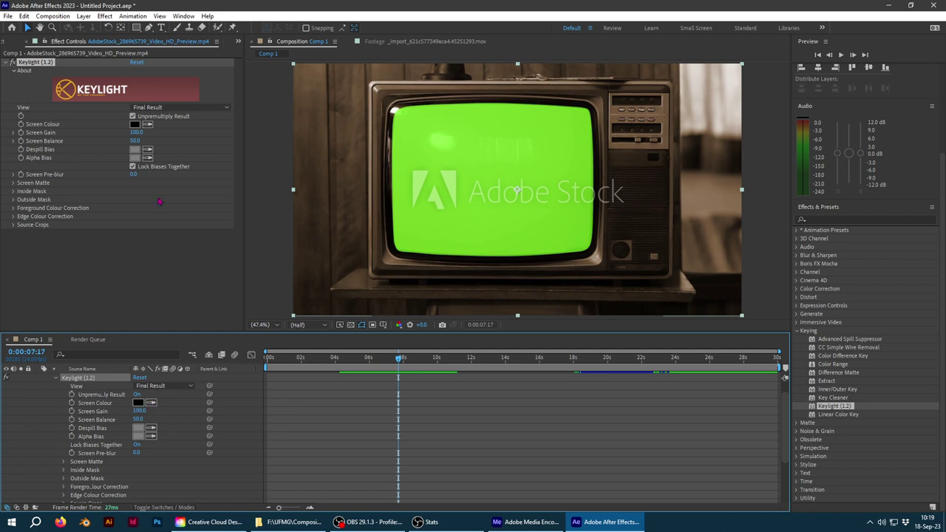
{"action": "left_click", "coordinate": [7, 63]}
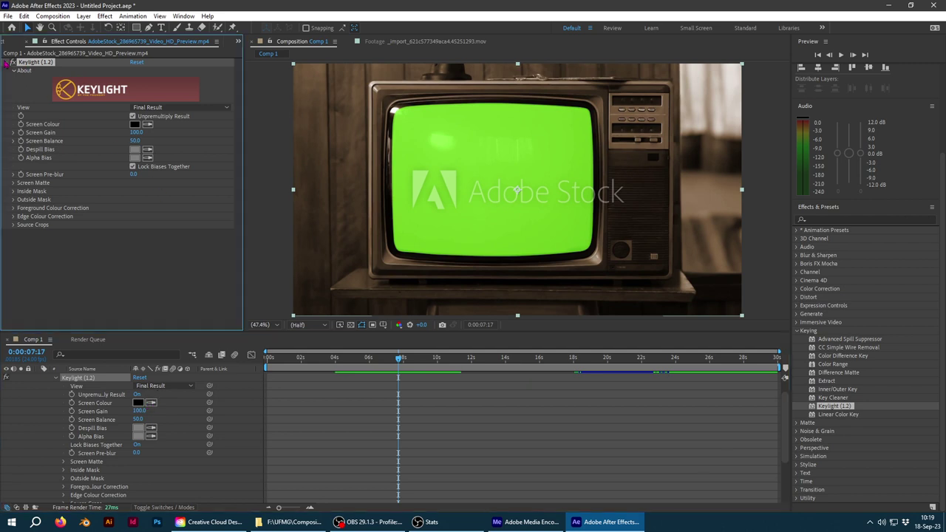
{"action": "left_click", "coordinate": [6, 63]}
{"action": "left_click", "coordinate": [9, 42]}
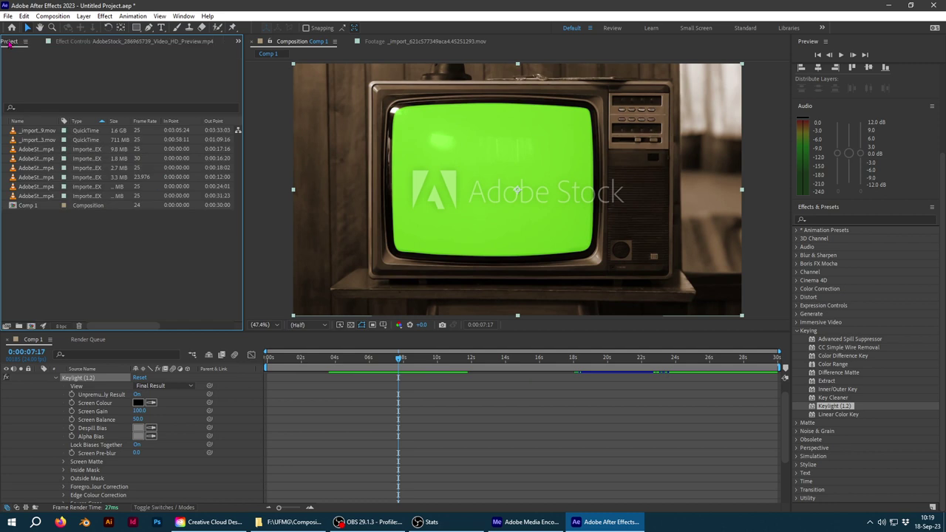
{"action": "left_click", "coordinate": [117, 43]}
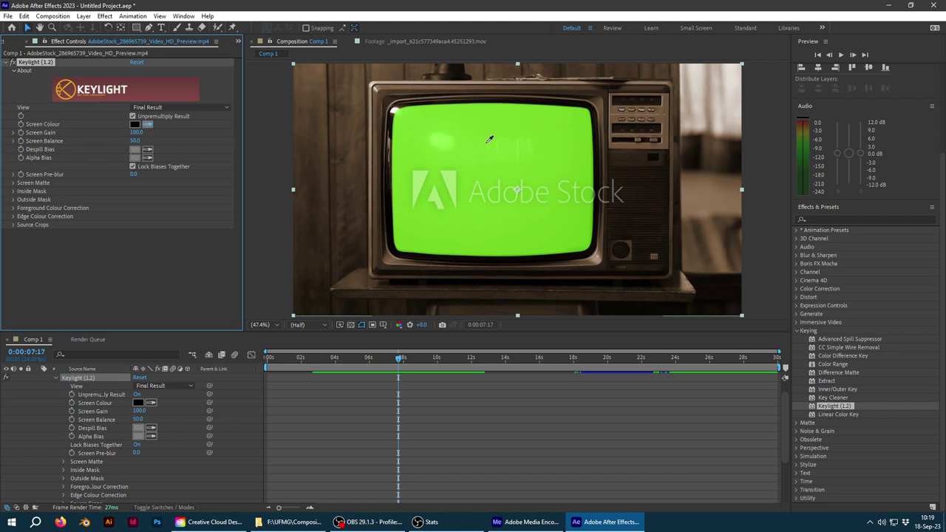
Step: Eyedrop the TV's green screen as Keylight's Screen Colour and toggle the lion layer to check
{"action": "left_click", "coordinate": [551, 131]}
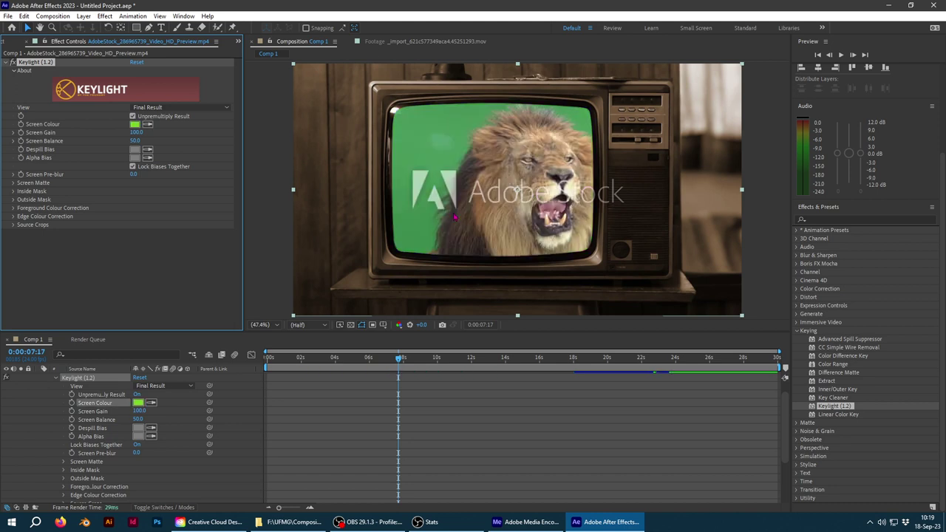
{"action": "left_click", "coordinate": [56, 379]}
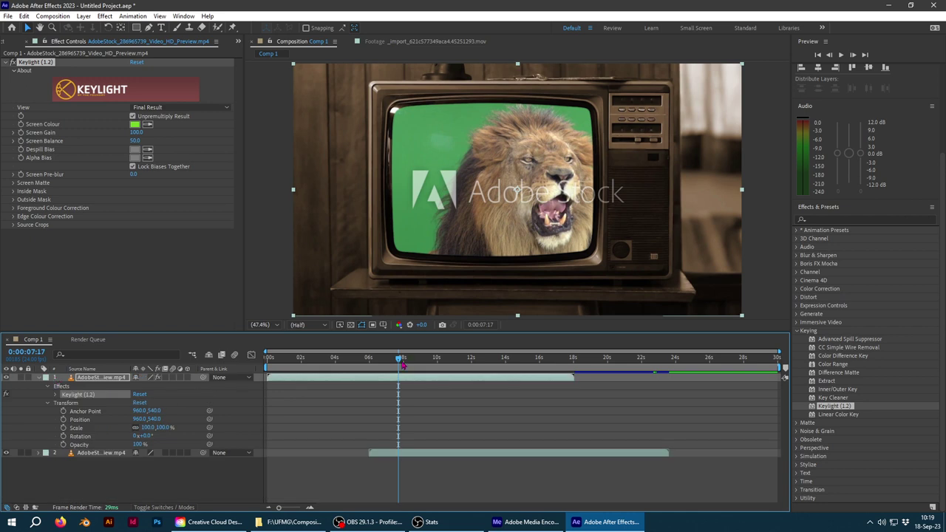
{"action": "left_click_drag", "start_coordinate": [399, 363], "coordinate": [454, 377]}
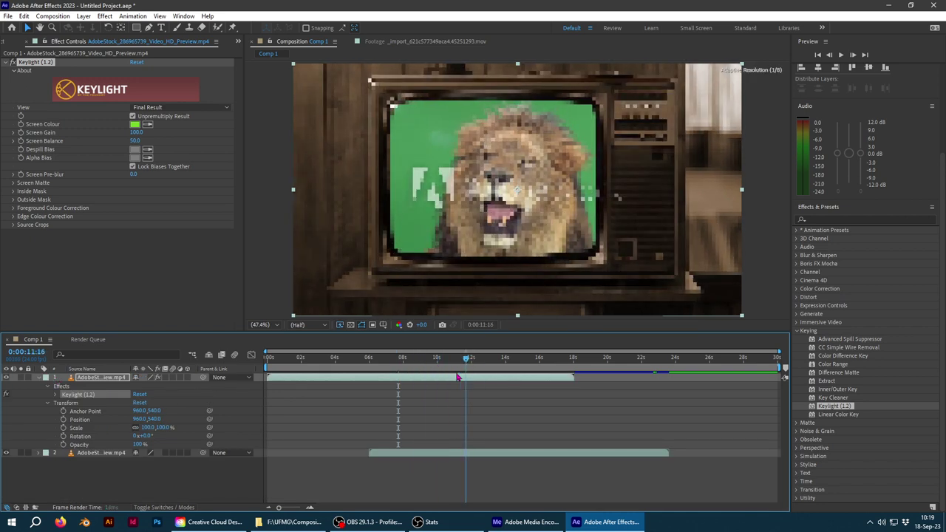
{"action": "left_click", "coordinate": [7, 453]}
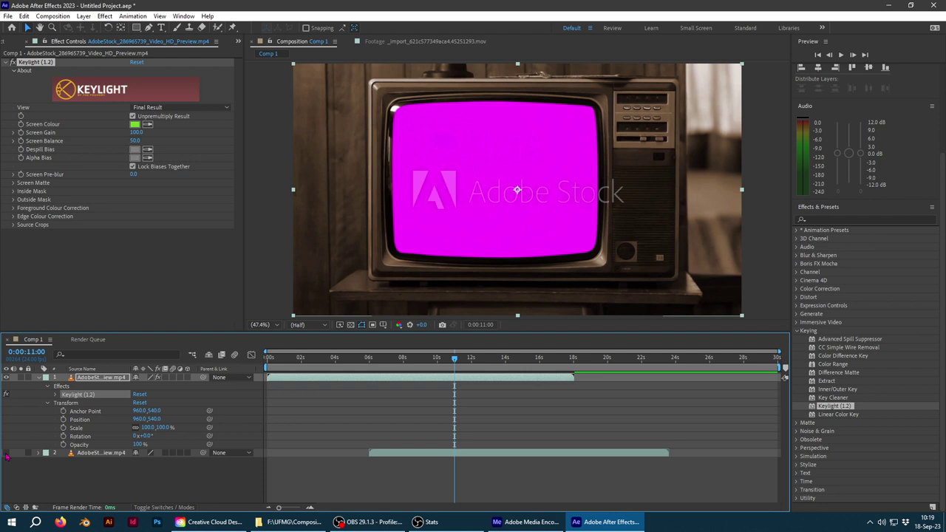
{"action": "left_click", "coordinate": [7, 454]}
{"action": "left_click", "coordinate": [6, 453]}
{"action": "left_click", "coordinate": [7, 454]}
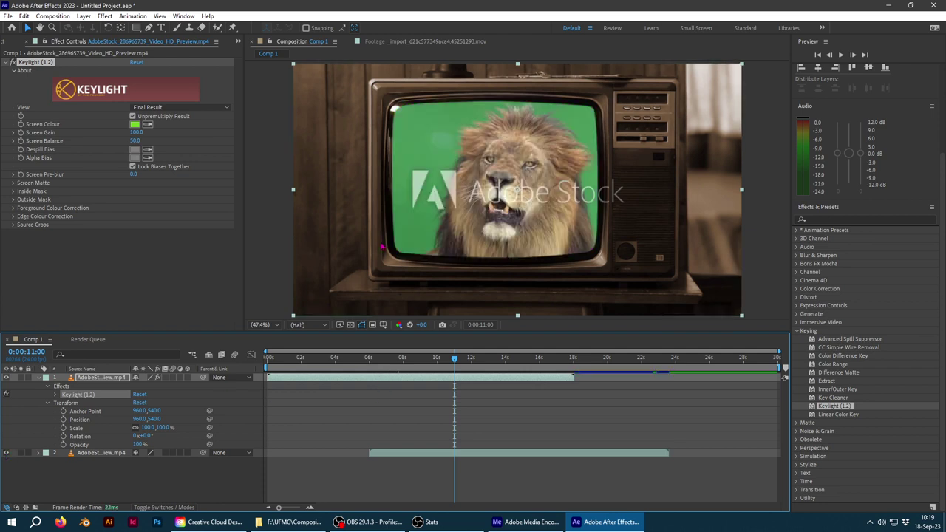
Step: Preview the lion playing inside the keyed TV around 9–11 seconds, undoing an accidental layer move
{"action": "left_click_drag", "start_coordinate": [351, 216], "coordinate": [434, 245]}
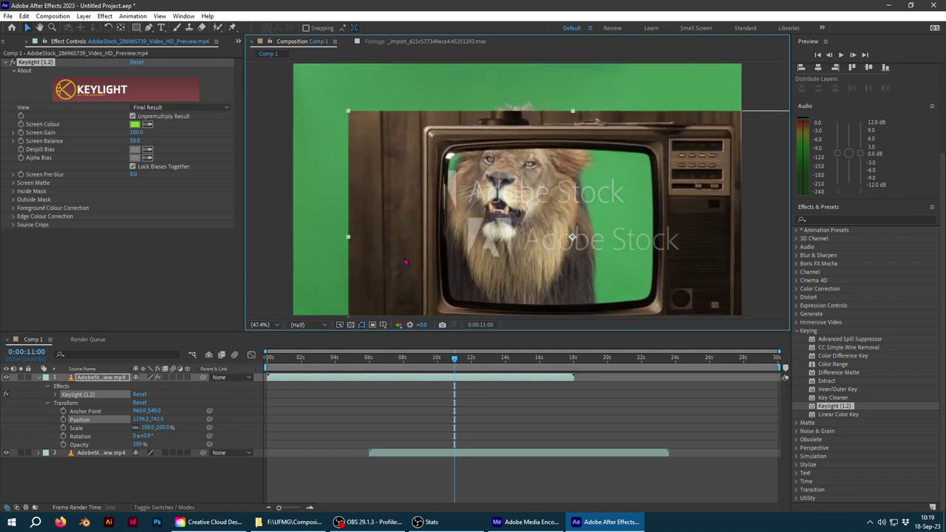
{"action": "key", "text": "ctrl+z"}
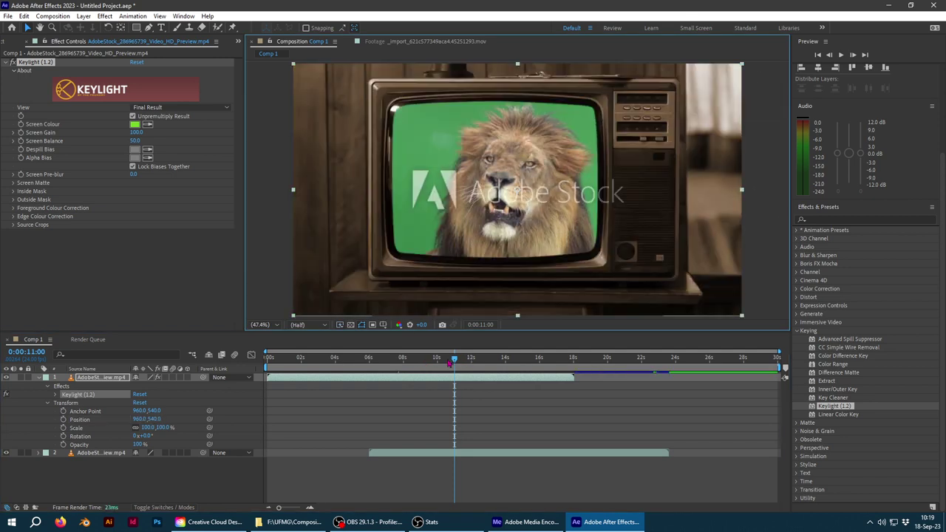
{"action": "left_click_drag", "start_coordinate": [455, 361], "coordinate": [420, 363]}
{"action": "key", "text": "space"}
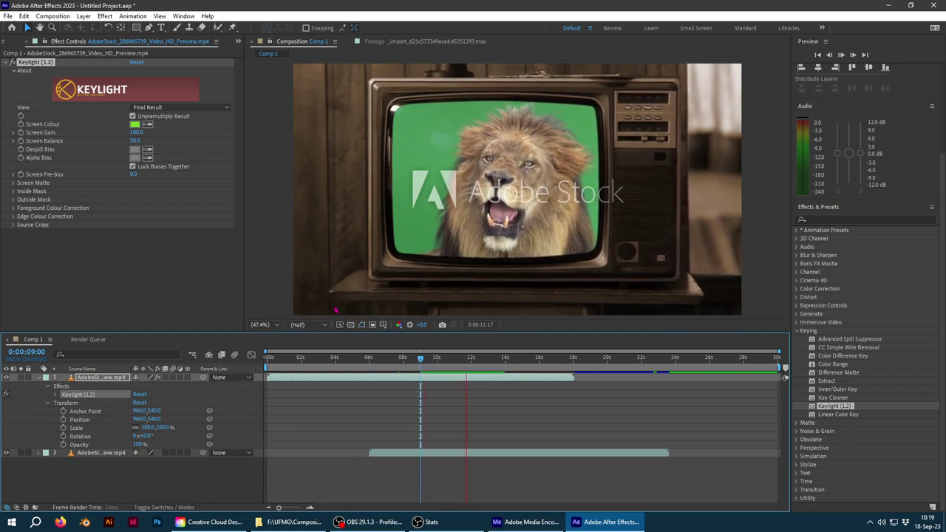
{"action": "key", "text": "space"}
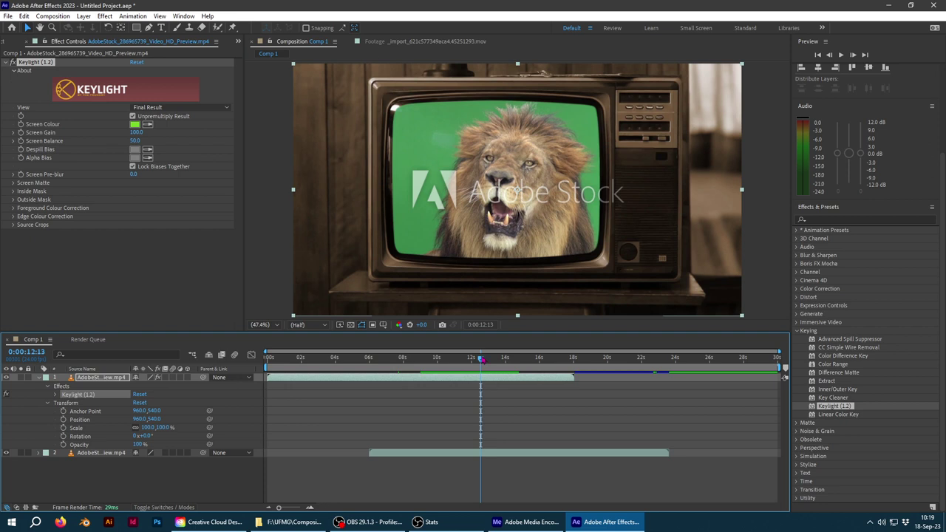
{"action": "mouse_move", "coordinate": [477, 368]}
{"action": "left_mouse_down"}
{"action": "mouse_move", "coordinate": [440, 390]}
{"action": "mouse_move", "coordinate": [453, 400]}
{"action": "left_mouse_up"}
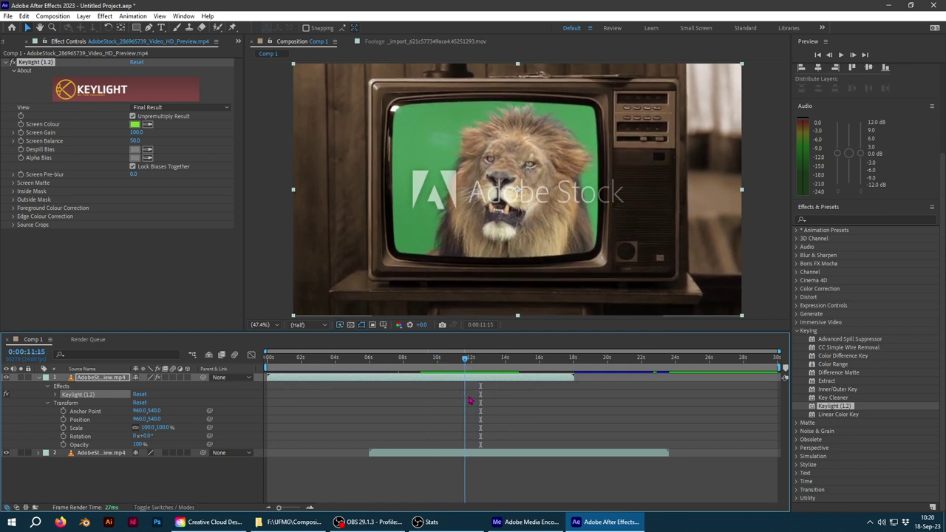
{"action": "left_click_drag", "start_coordinate": [454, 399], "coordinate": [459, 404]}
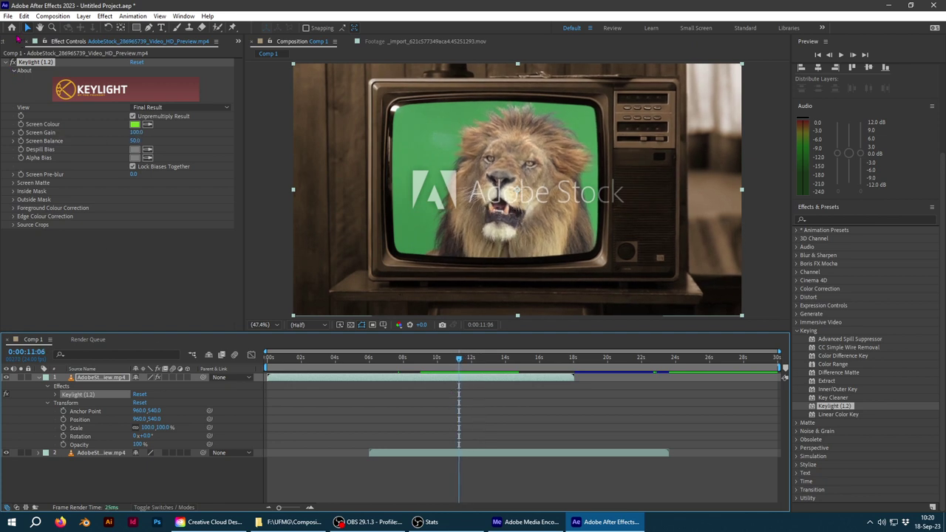
{"action": "left_click", "coordinate": [8, 41]}
Step: Add the astronaut clip as a layer, apply Keylight and sample its green background
{"action": "left_click", "coordinate": [37, 160]}
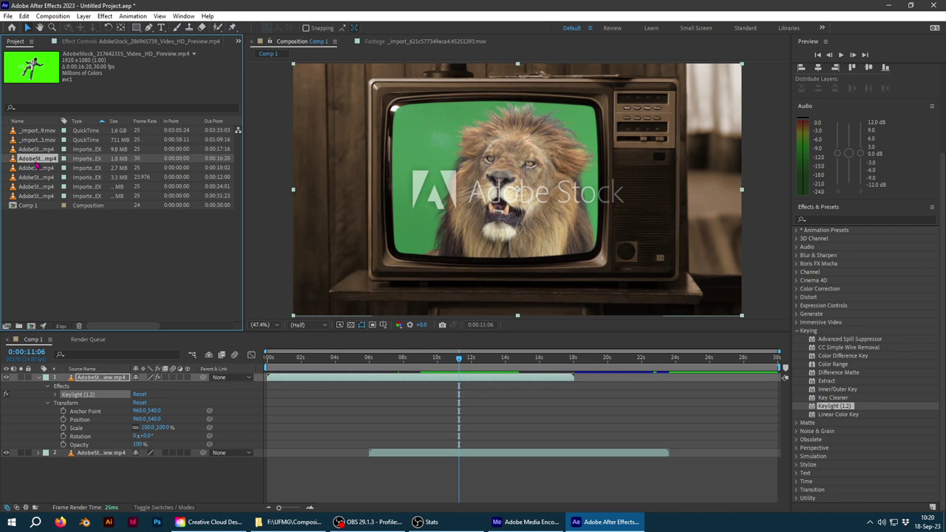
{"action": "mouse_move", "coordinate": [51, 213]}
{"action": "left_mouse_down"}
{"action": "mouse_move", "coordinate": [114, 433]}
{"action": "mouse_move", "coordinate": [111, 453]}
{"action": "left_mouse_up"}
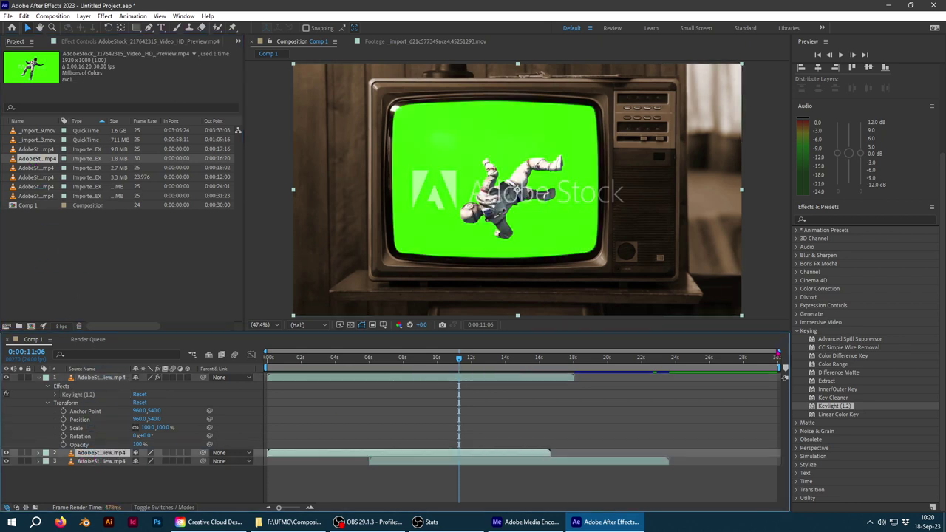
{"action": "left_click_drag", "start_coordinate": [840, 415], "coordinate": [104, 458]}
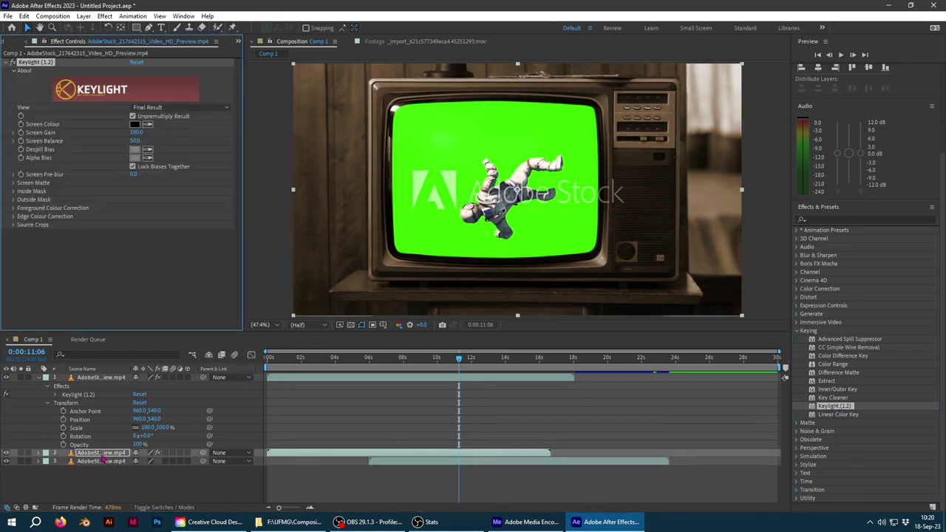
{"action": "left_click", "coordinate": [453, 151]}
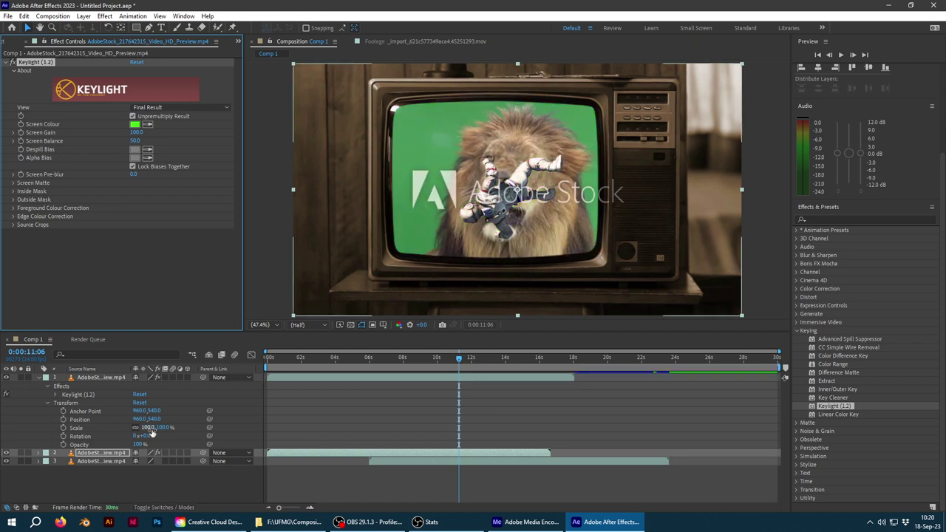
Step: Preview the composition from about 8:23, dismissing the Keylight out-of-memory error
{"action": "left_click", "coordinate": [419, 358]}
{"action": "key", "text": "space"}
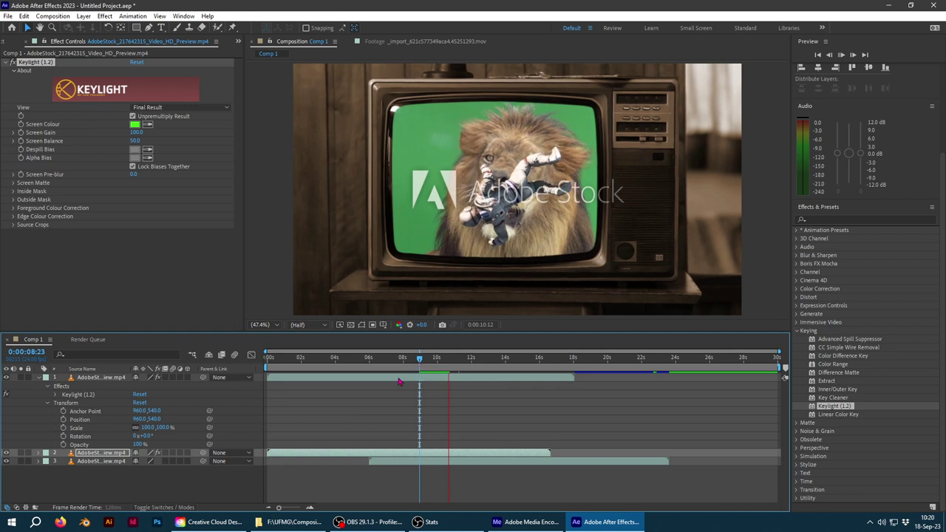
{"action": "left_click", "coordinate": [41, 457]}
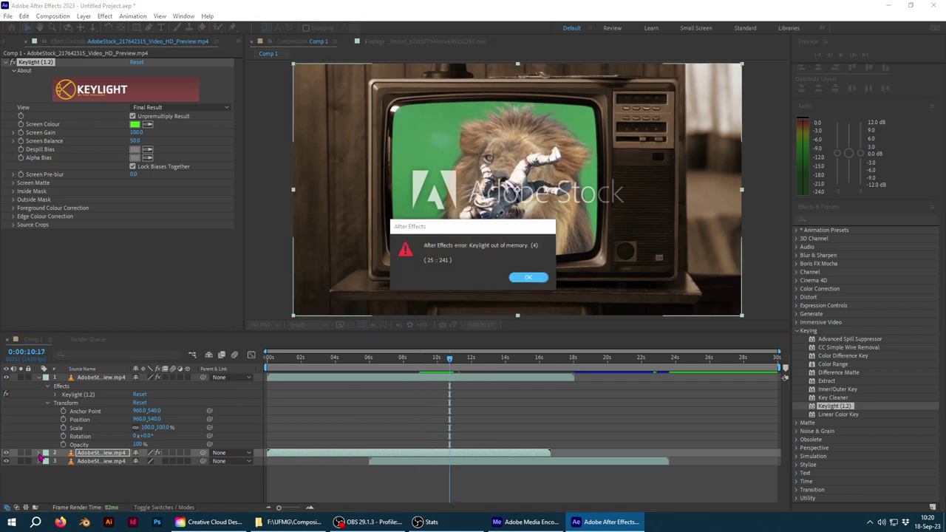
{"action": "left_click", "coordinate": [530, 277]}
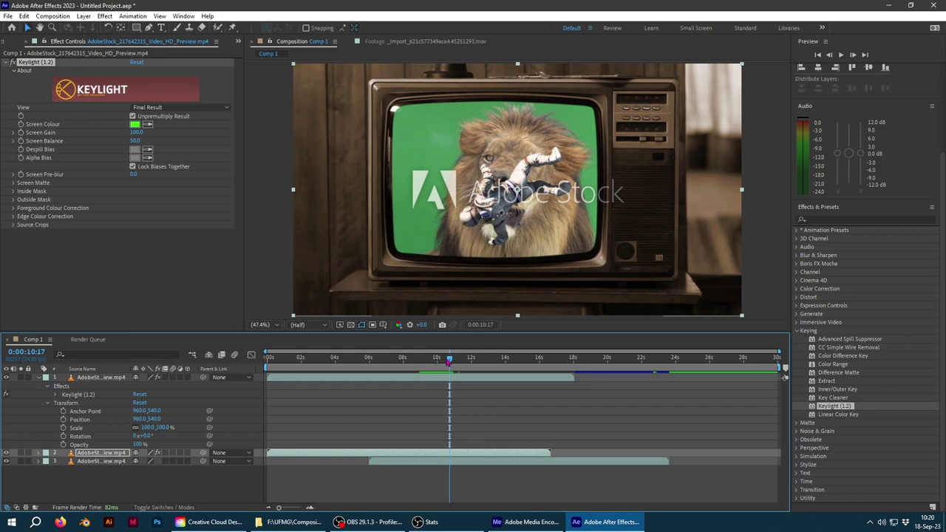
{"action": "key", "text": "space"}
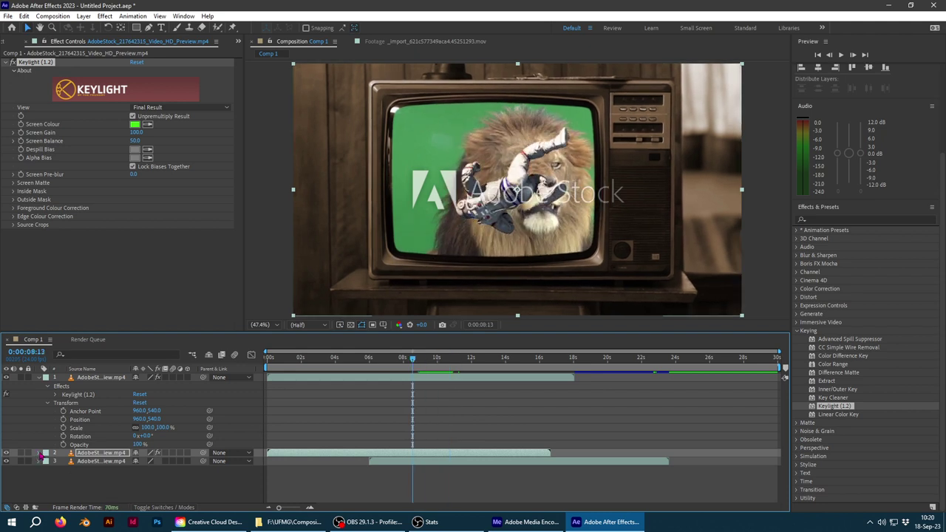
{"action": "left_click", "coordinate": [39, 454]}
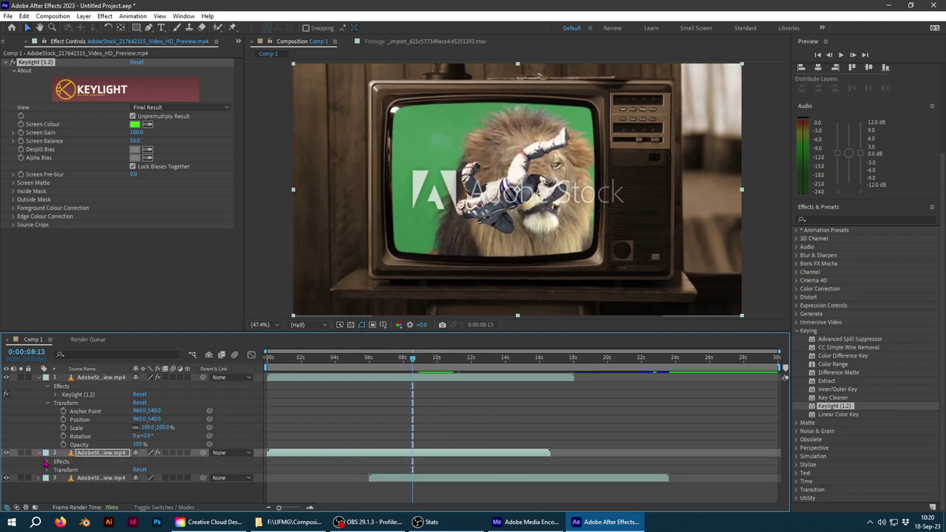
Step: Set a Position keyframe at 9:20, then place the astronaut far left at 8:01
{"action": "left_click", "coordinate": [47, 461]}
{"action": "left_click", "coordinate": [47, 461]}
{"action": "left_click", "coordinate": [47, 469]}
{"action": "scroll", "coordinate": [133, 416], "scroll_direction": "down", "scroll_amount": 2}
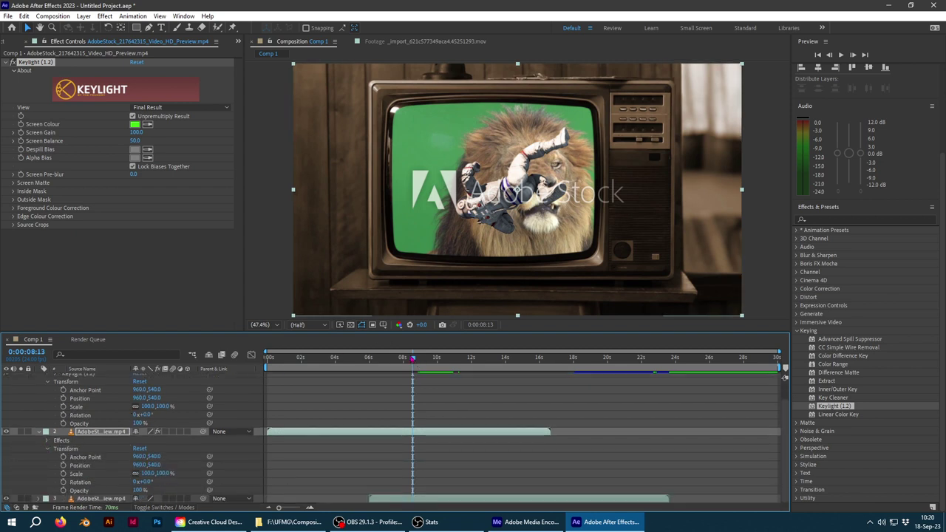
{"action": "mouse_move", "coordinate": [414, 362]}
{"action": "left_mouse_down"}
{"action": "mouse_move", "coordinate": [403, 363]}
{"action": "mouse_move", "coordinate": [450, 378]}
{"action": "mouse_move", "coordinate": [409, 381]}
{"action": "left_mouse_up"}
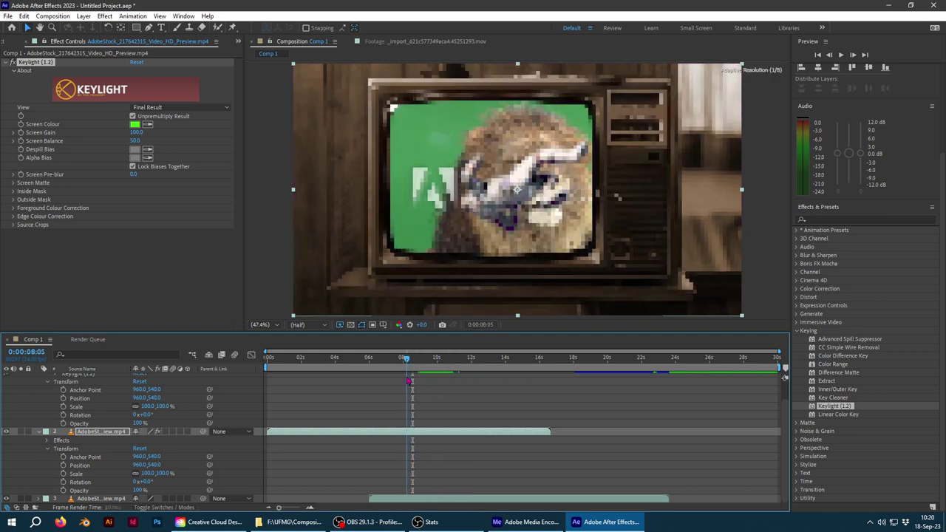
{"action": "left_click_drag", "start_coordinate": [409, 364], "coordinate": [435, 375]}
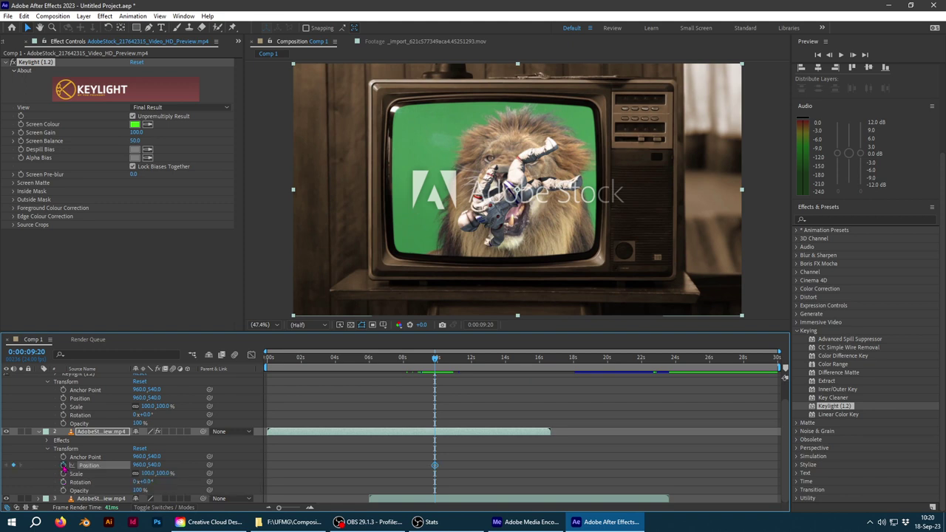
{"action": "left_click", "coordinate": [62, 465]}
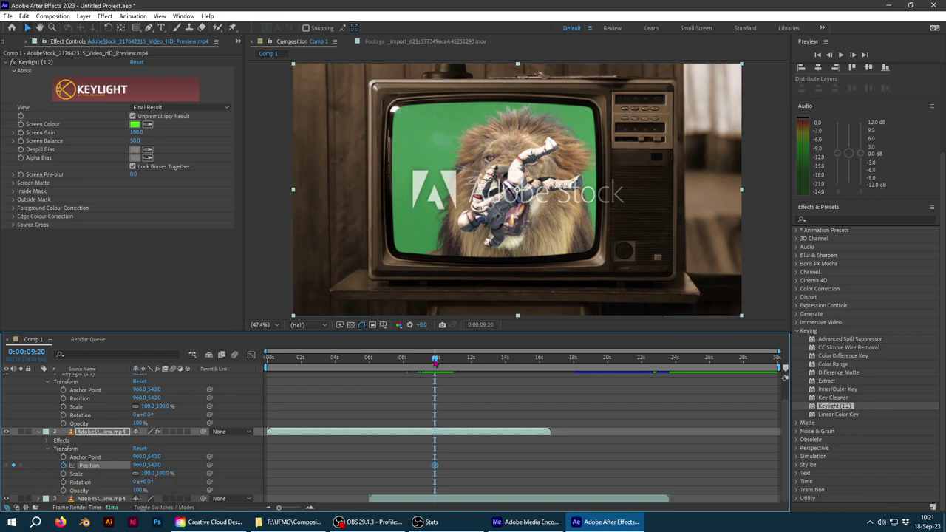
{"action": "left_click_drag", "start_coordinate": [435, 363], "coordinate": [404, 374]}
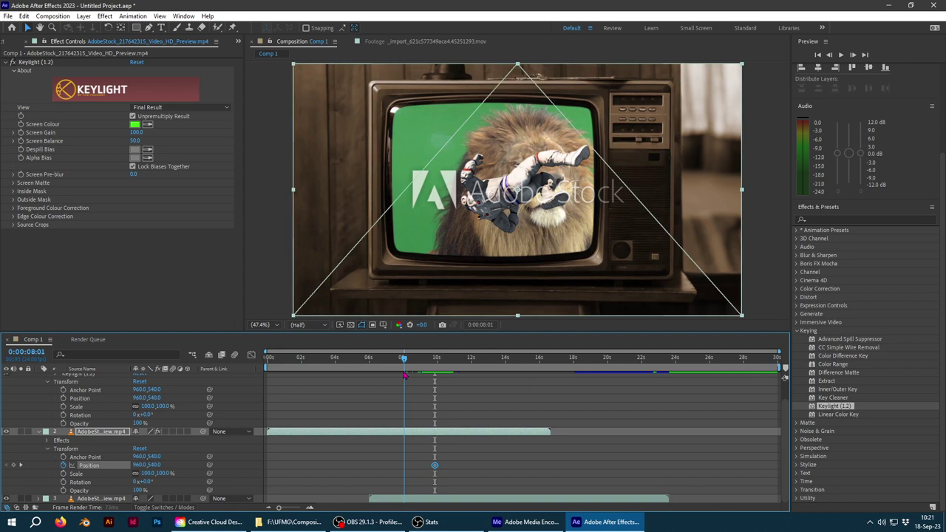
{"action": "left_click_drag", "start_coordinate": [156, 466], "coordinate": [95, 466]}
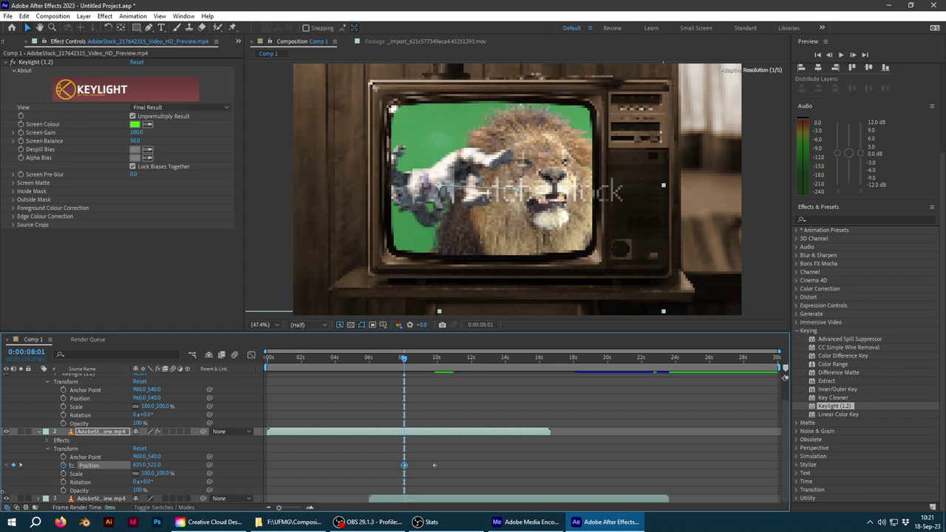
{"action": "left_click_drag", "start_coordinate": [145, 465], "coordinate": [106, 468]}
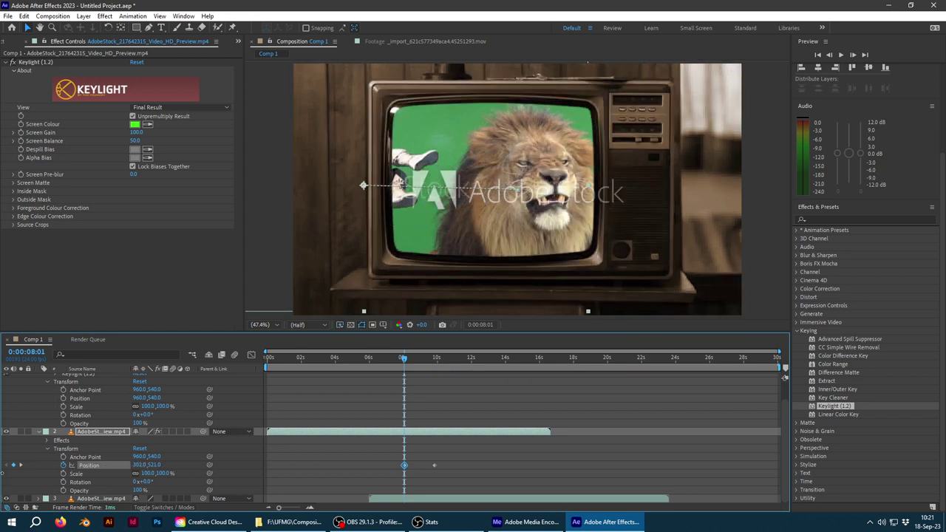
{"action": "left_click_drag", "start_coordinate": [139, 465], "coordinate": [30, 471]}
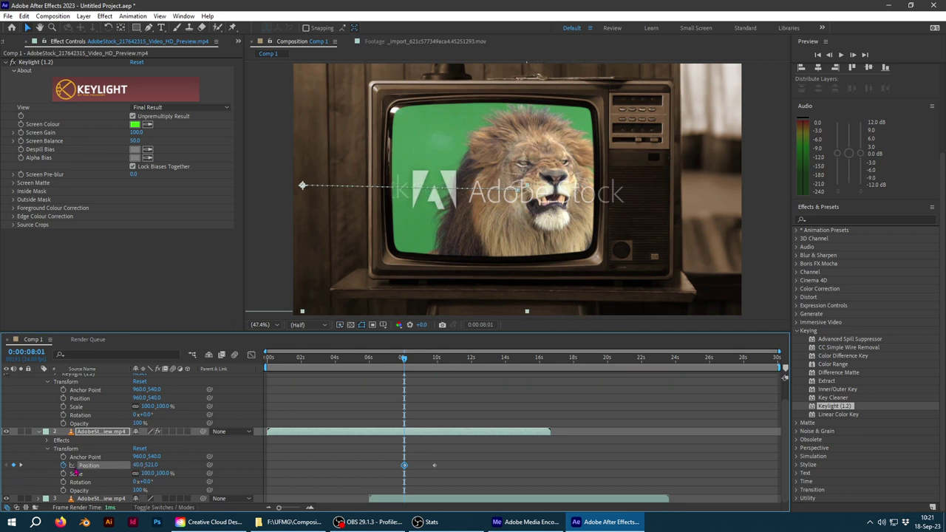
Step: Move the astronaut off the right edge at 12:00 and preview the flight
{"action": "left_click_drag", "start_coordinate": [405, 364], "coordinate": [440, 373]}
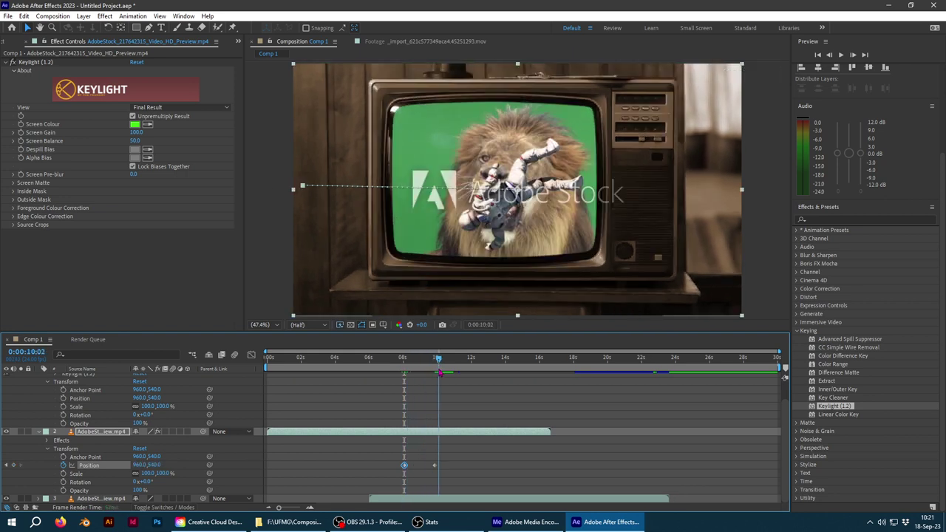
{"action": "left_click_drag", "start_coordinate": [440, 373], "coordinate": [471, 370]}
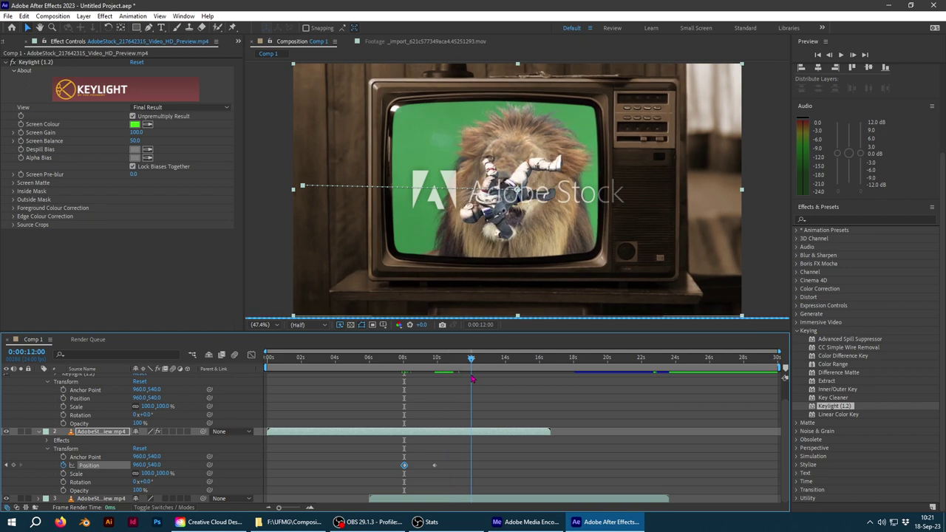
{"action": "left_click_drag", "start_coordinate": [139, 466], "coordinate": [480, 466]}
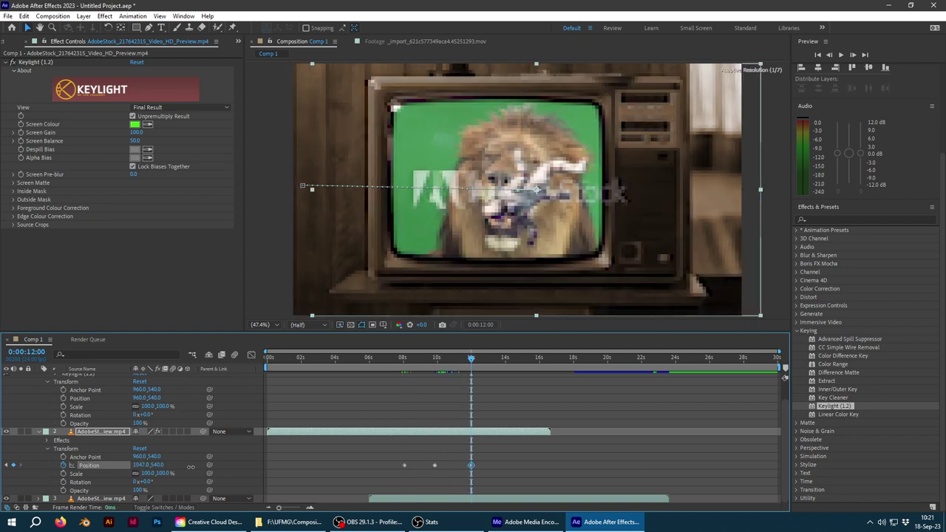
{"action": "left_click_drag", "start_coordinate": [390, 466], "coordinate": [530, 466]}
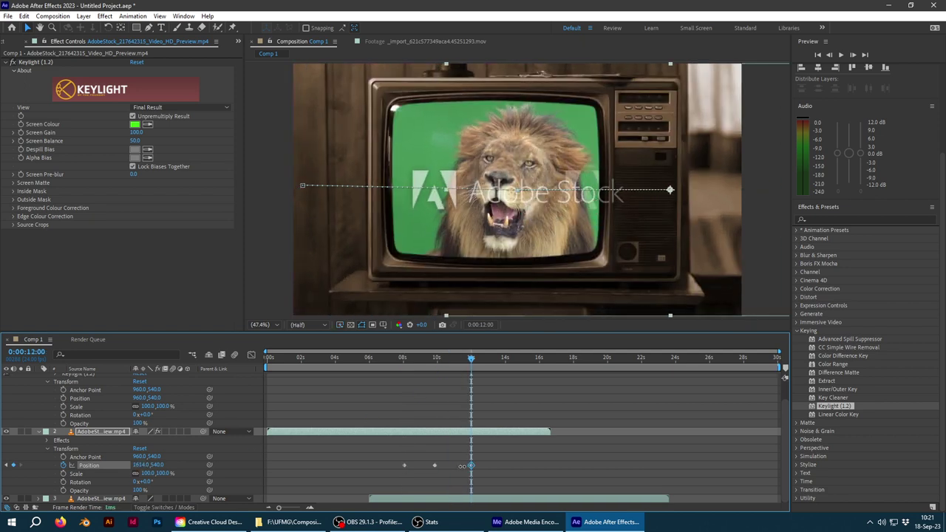
{"action": "left_click_drag", "start_coordinate": [473, 362], "coordinate": [397, 367]}
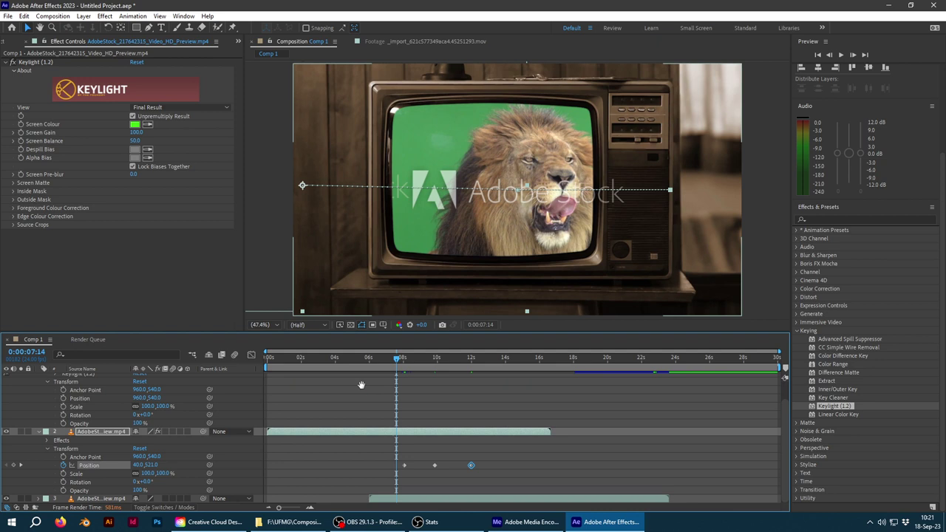
{"action": "key", "text": "space"}
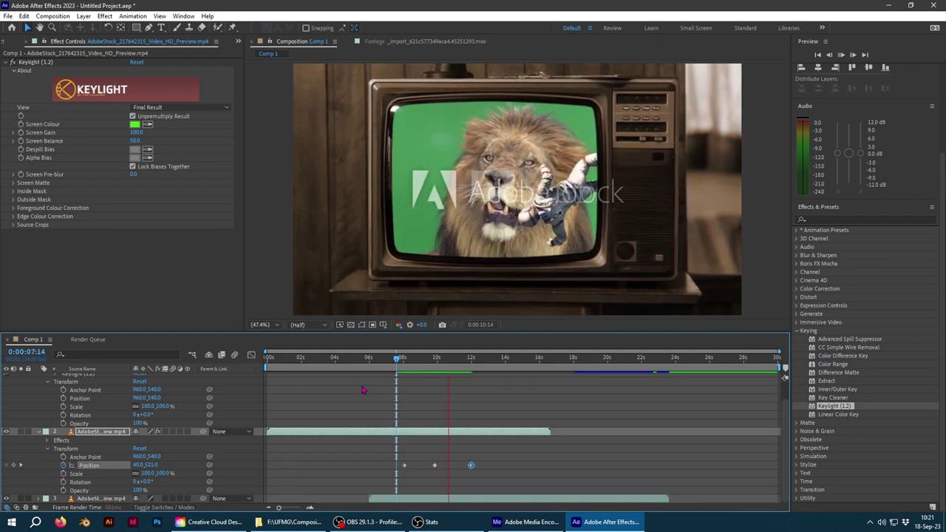
{"action": "key", "text": "space"}
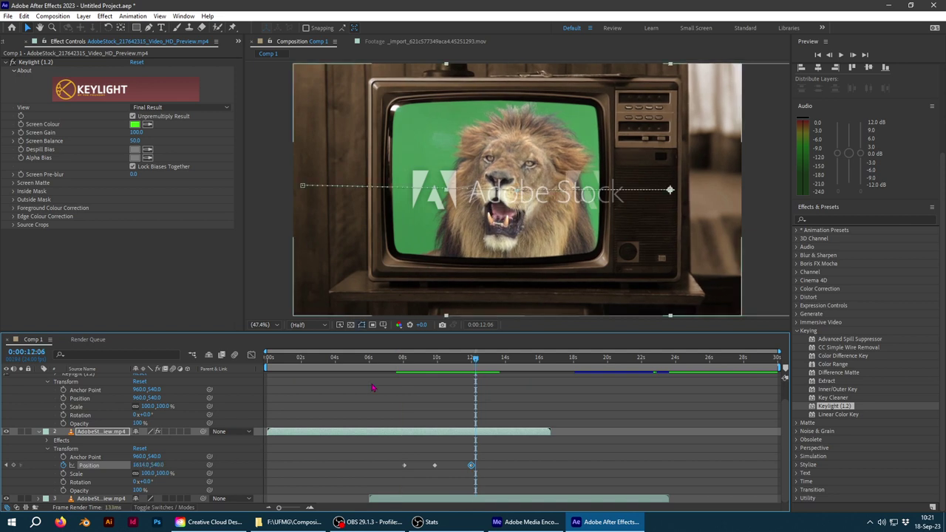
Step: Raise the middle Position keyframe's Y value so the path arcs up to 960,403
{"action": "left_click", "coordinate": [437, 361]}
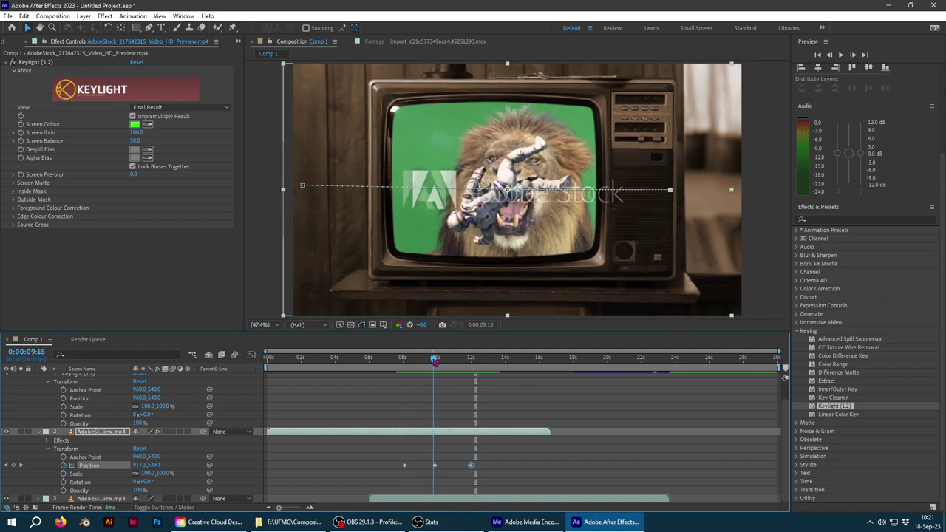
{"action": "left_click", "coordinate": [20, 466]}
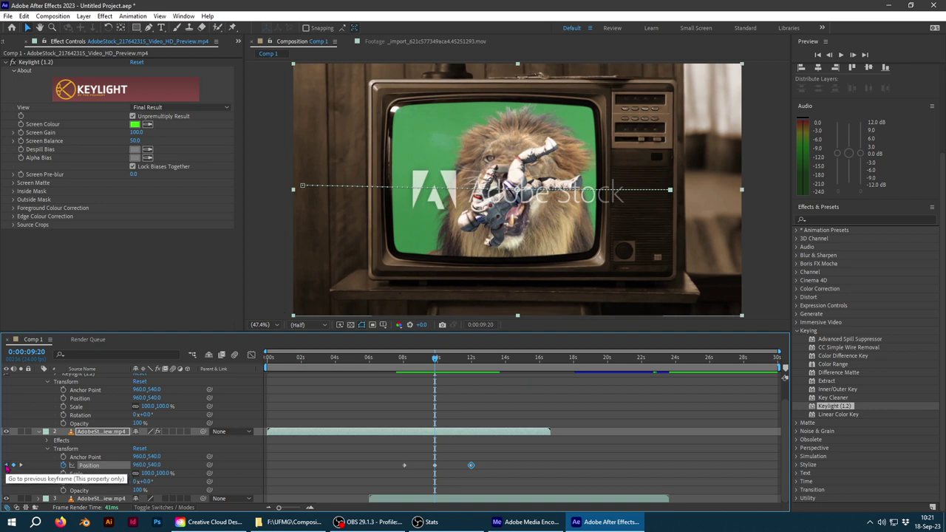
{"action": "left_click", "coordinate": [7, 466]}
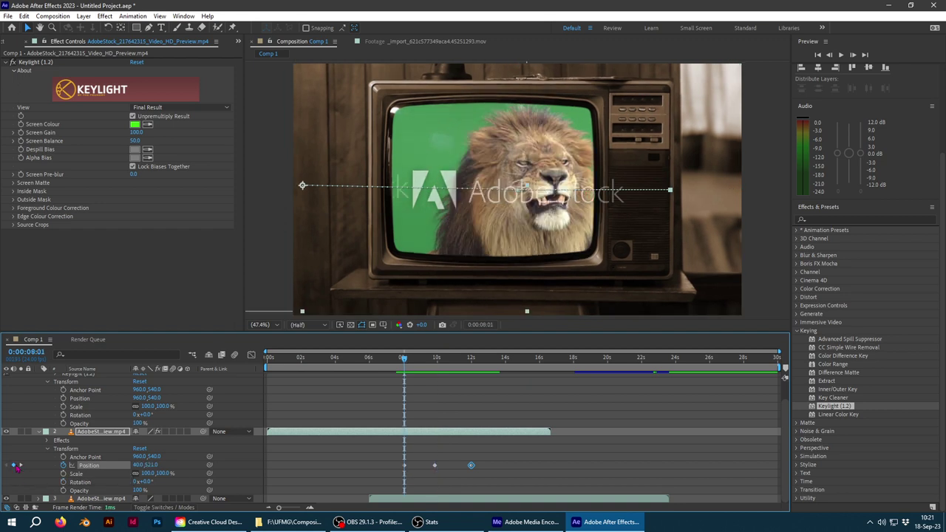
{"action": "left_click", "coordinate": [20, 466]}
{"action": "left_click", "coordinate": [20, 466]}
{"action": "left_click", "coordinate": [7, 466]}
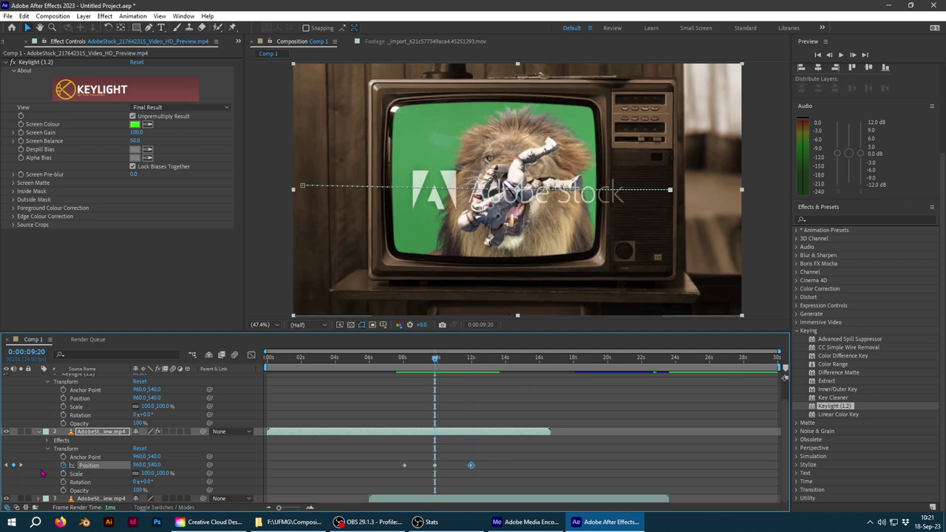
{"action": "mouse_move", "coordinate": [153, 468]}
{"action": "left_mouse_down"}
{"action": "mouse_move", "coordinate": [58, 468]}
{"action": "mouse_move", "coordinate": [89, 466]}
{"action": "mouse_move", "coordinate": [80, 472]}
{"action": "left_mouse_up"}
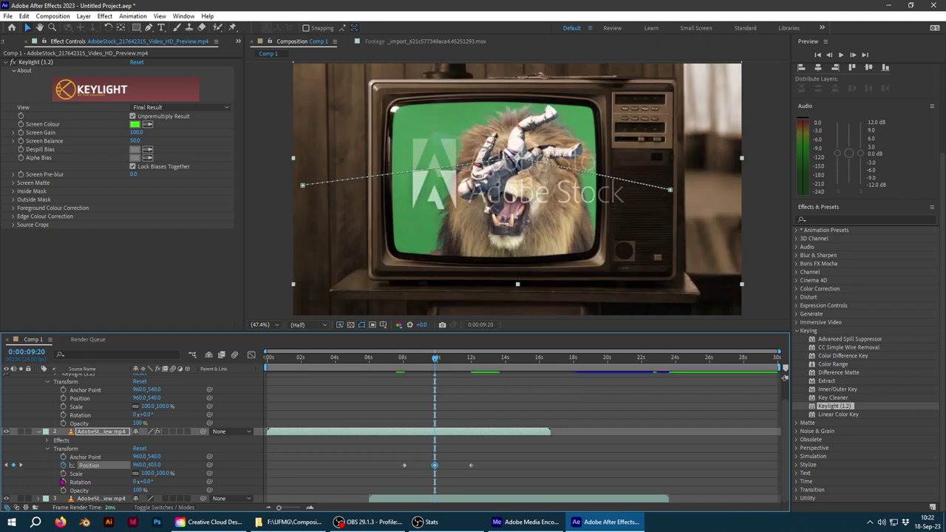
Step: Add Rotation keyframes of 35° mid-flight and 3° at the start, then preview
{"action": "left_click", "coordinate": [63, 482]}
{"action": "left_click_drag", "start_coordinate": [147, 482], "coordinate": [168, 484]}
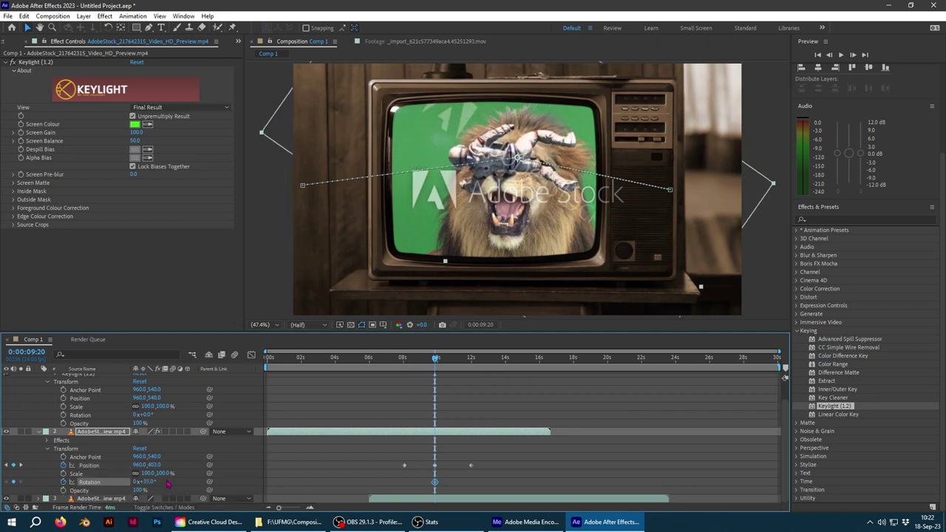
{"action": "left_click_drag", "start_coordinate": [436, 359], "coordinate": [404, 361]}
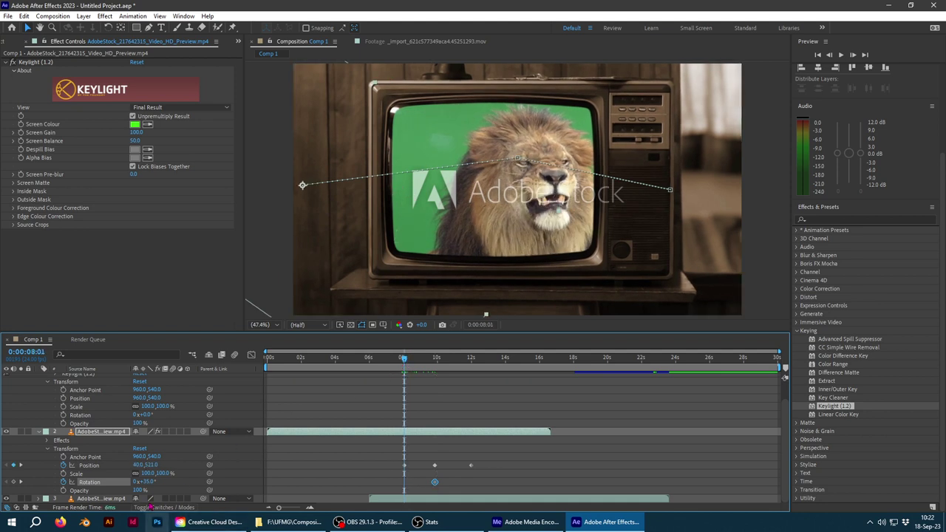
{"action": "left_click_drag", "start_coordinate": [147, 481], "coordinate": [133, 482]}
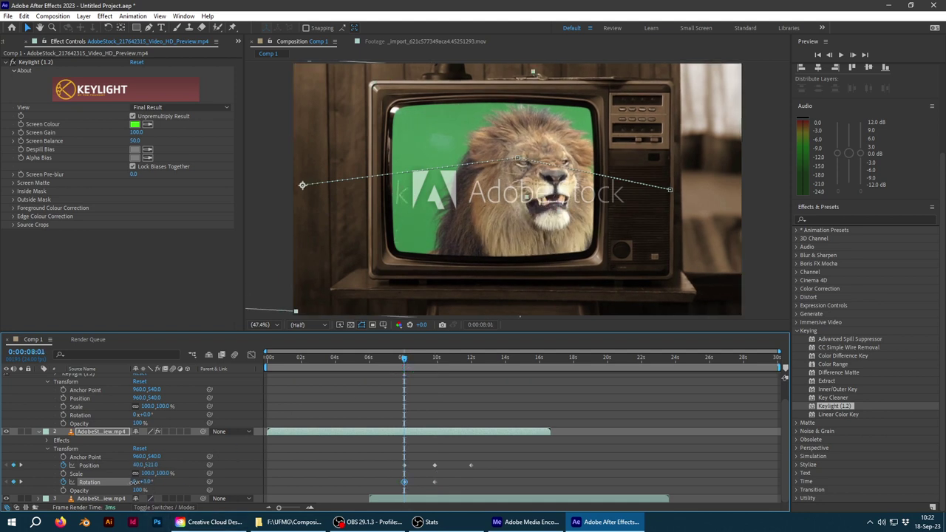
{"action": "key", "text": "space"}
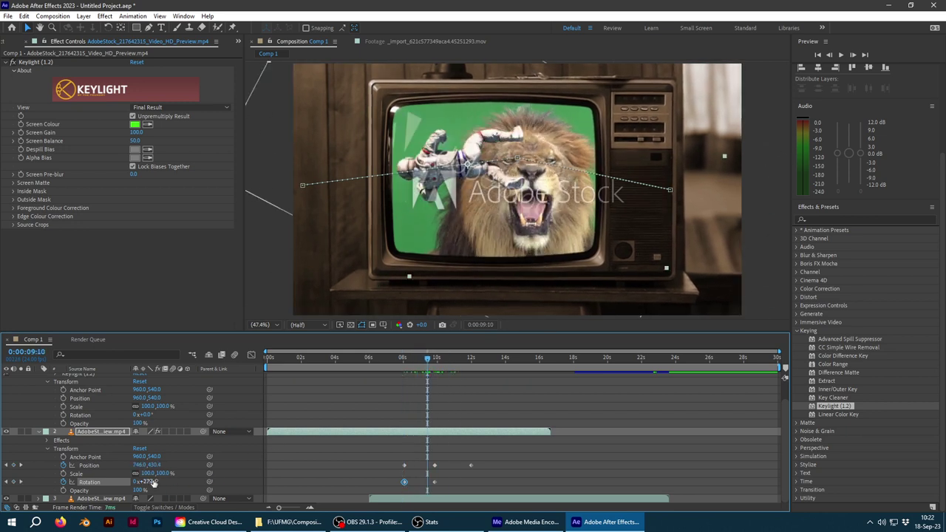
Step: Add Rotation keyframes of -22.4° at 9:10 and 50° at 10:22, then preview the tumble
{"action": "left_click_drag", "start_coordinate": [148, 481], "coordinate": [131, 481]}
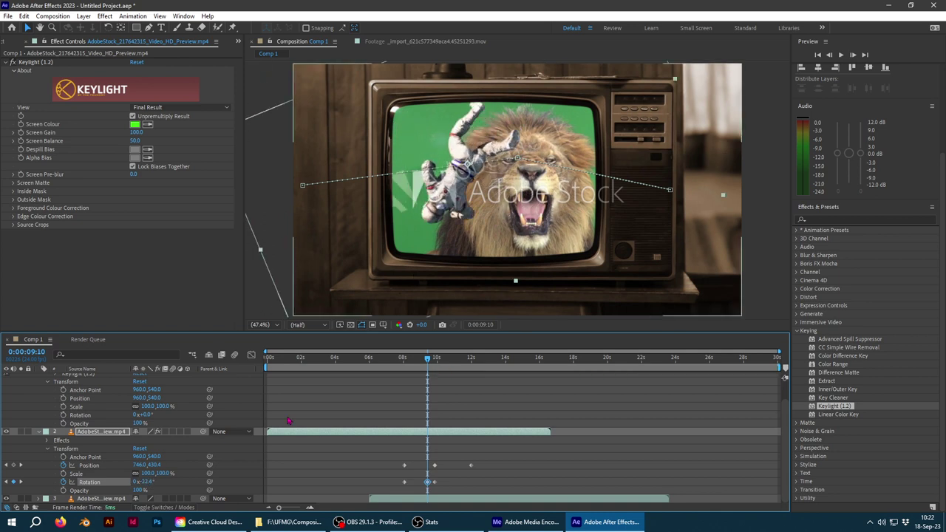
{"action": "left_click_drag", "start_coordinate": [427, 360], "coordinate": [454, 362]}
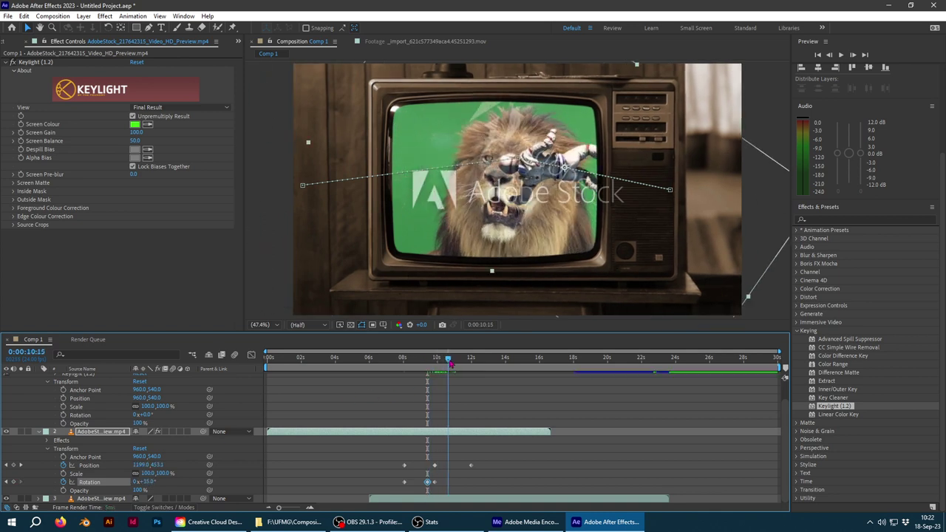
{"action": "left_click_drag", "start_coordinate": [144, 482], "coordinate": [160, 481]}
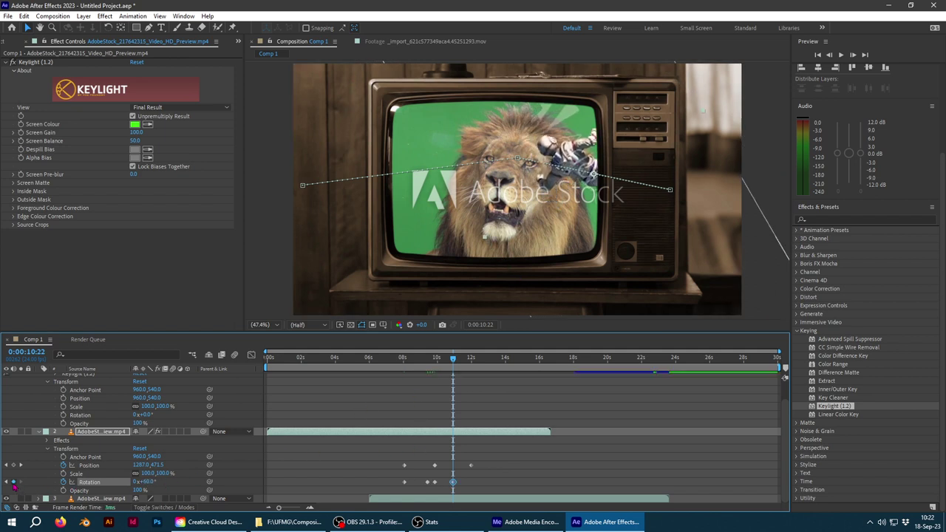
{"action": "left_click", "coordinate": [403, 362]}
{"action": "key", "text": "space"}
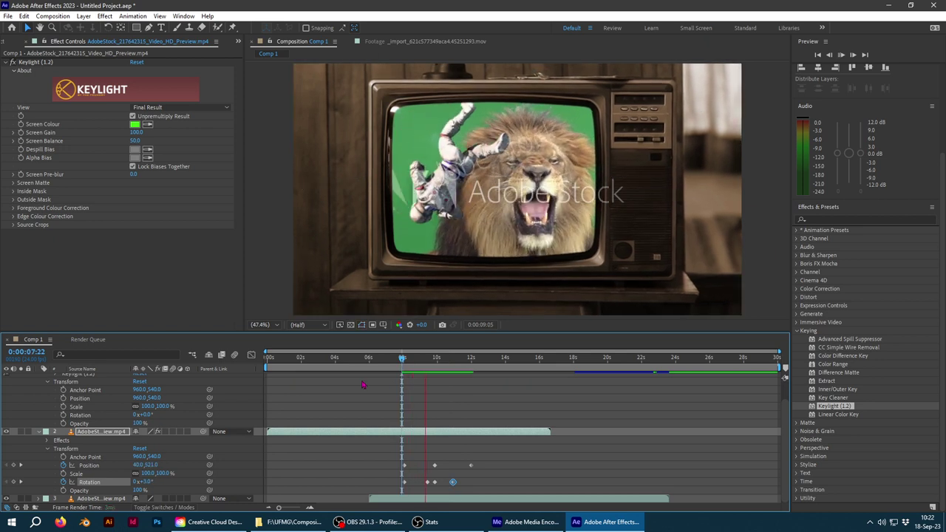
{"action": "left_click_drag", "start_coordinate": [455, 359], "coordinate": [428, 368]}
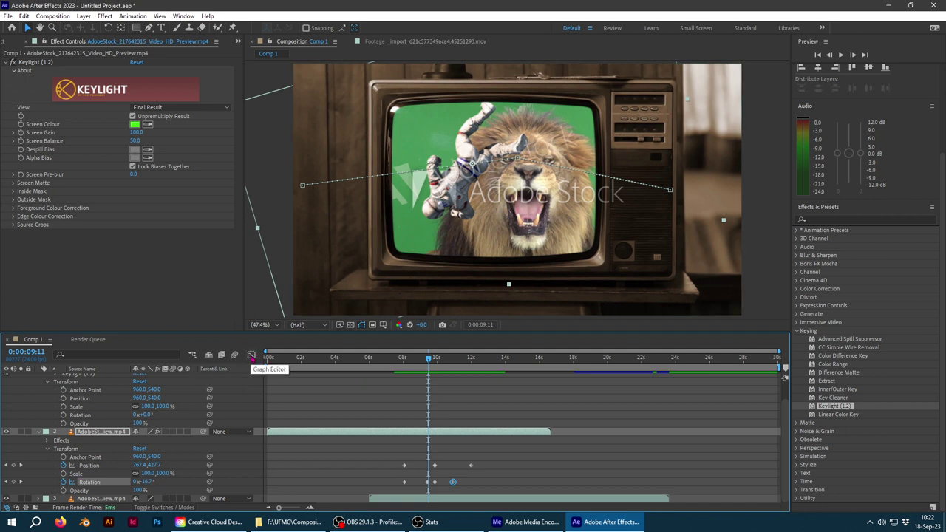
{"action": "left_click", "coordinate": [251, 356]}
Step: Apply easing to the three rotation keyframes in the Graph Editor and preview from the flight start
{"action": "mouse_move", "coordinate": [433, 442]}
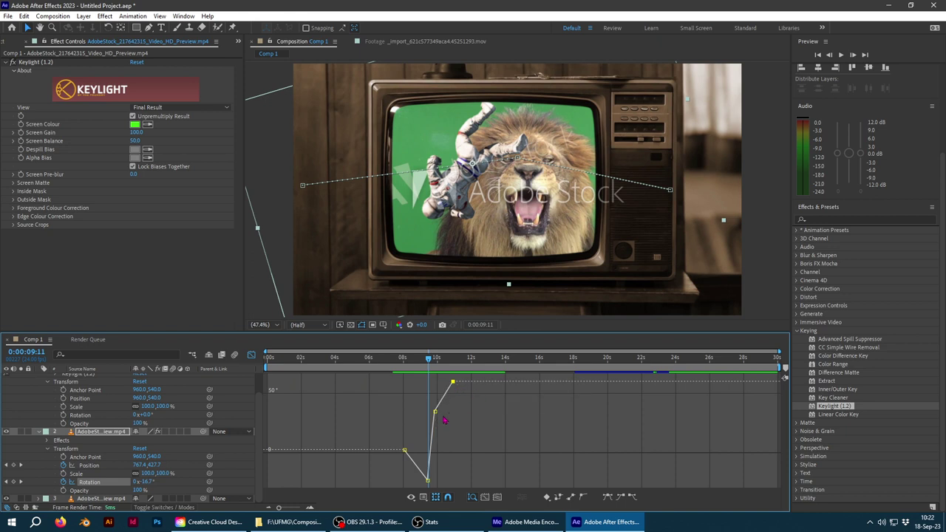
{"action": "mouse_move", "coordinate": [437, 414]}
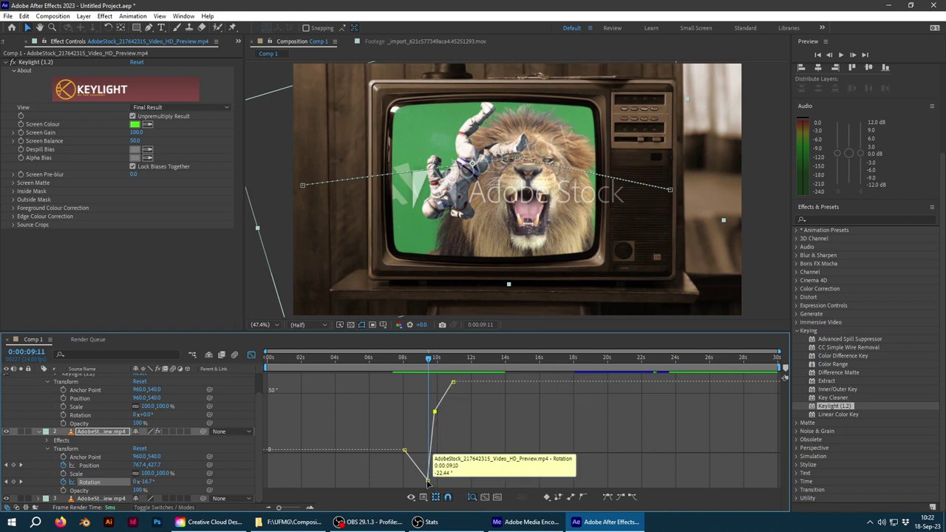
{"action": "mouse_move", "coordinate": [414, 465]}
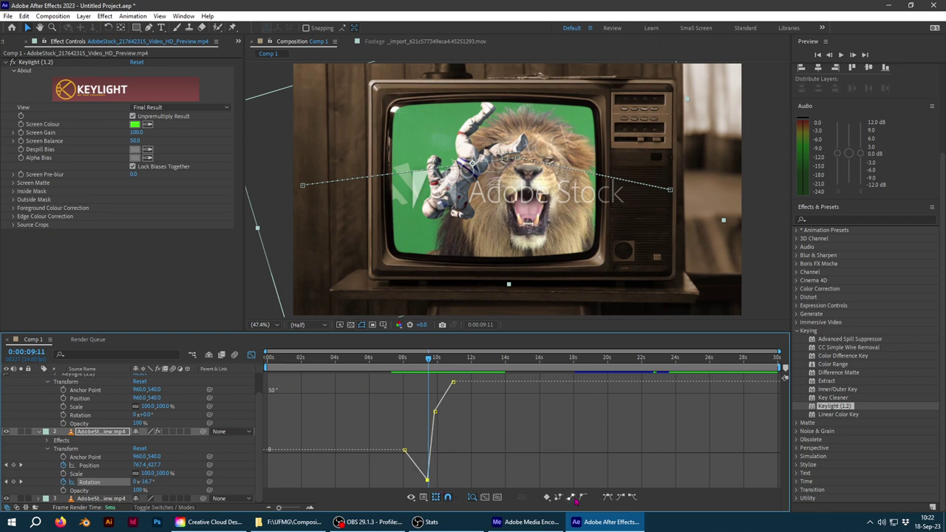
{"action": "left_click", "coordinate": [634, 500]}
{"action": "left_click", "coordinate": [435, 411]}
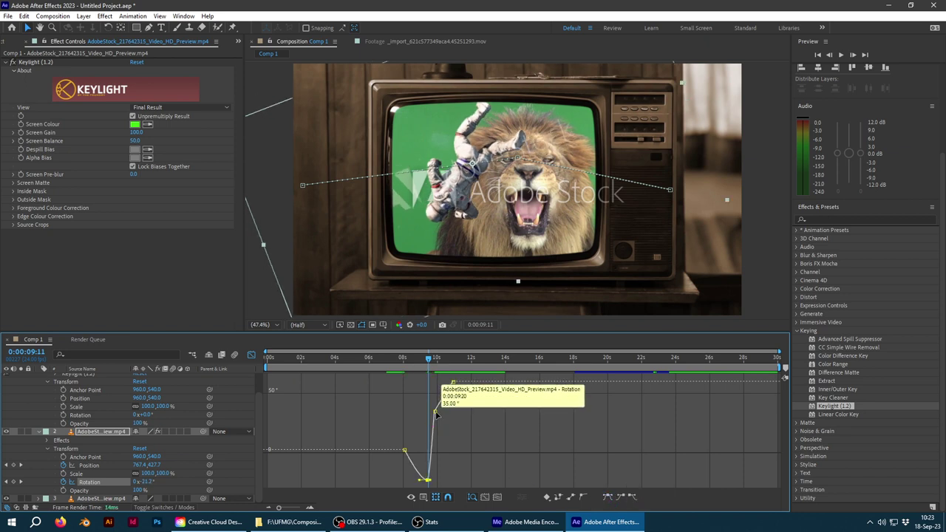
{"action": "left_click", "coordinate": [608, 498]}
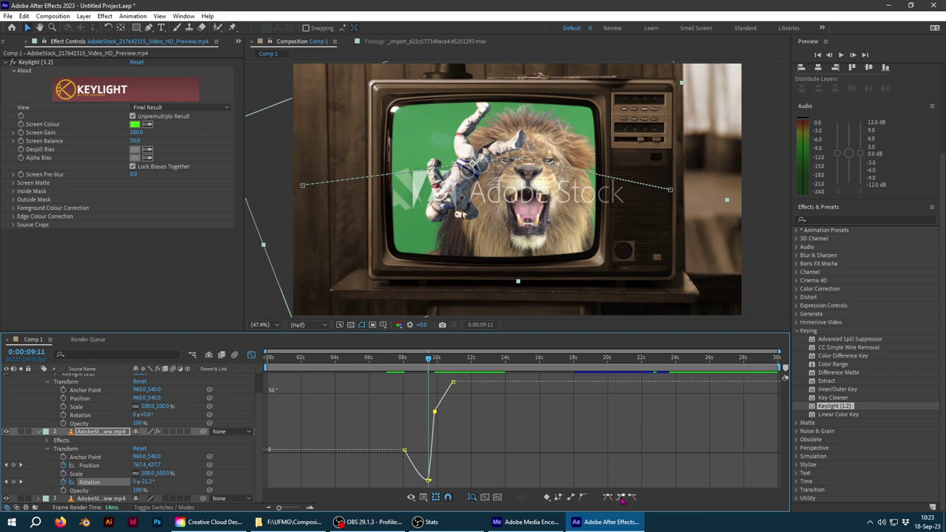
{"action": "left_click", "coordinate": [453, 382]}
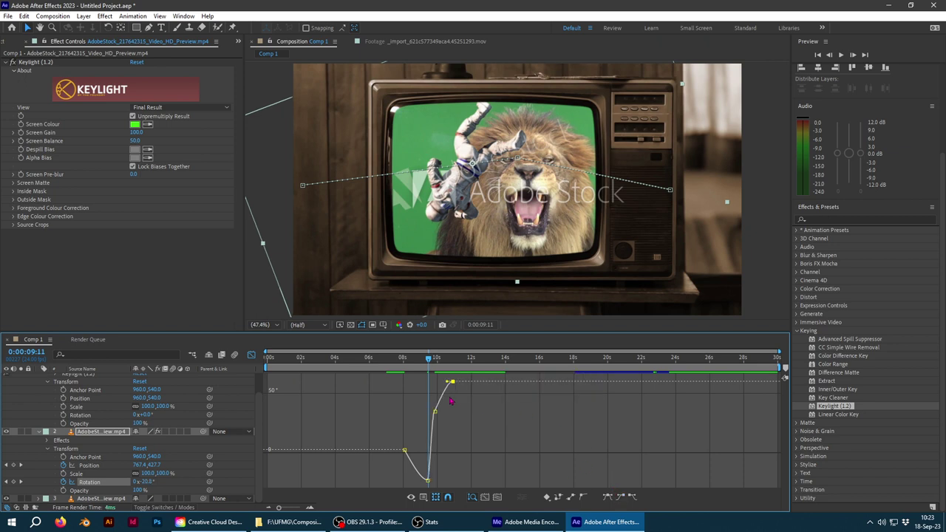
{"action": "left_click_drag", "start_coordinate": [430, 362], "coordinate": [403, 368]}
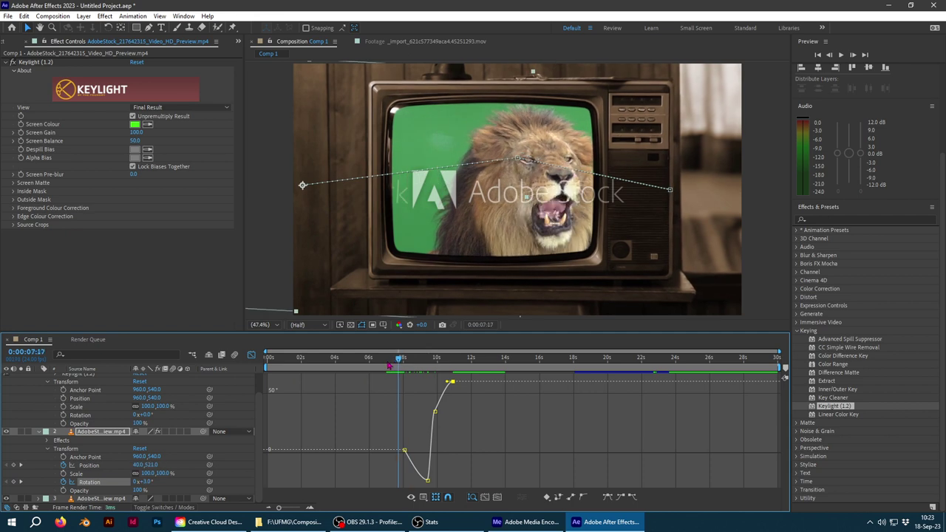
{"action": "key", "text": "space"}
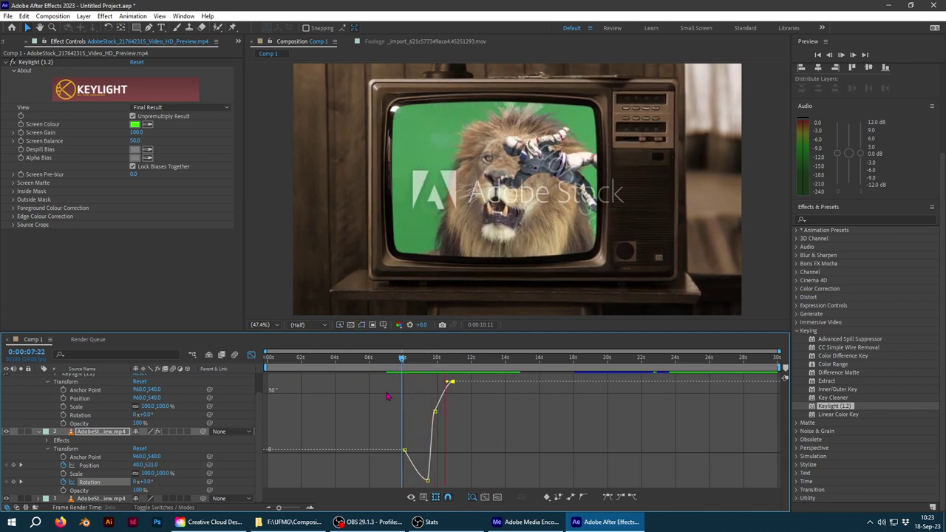
Step: Reshape the bezier handles of the lowest and middle rotation keyframes, then preview from 6:16
{"action": "mouse_move", "coordinate": [451, 362]}
{"action": "left_mouse_down"}
{"action": "mouse_move", "coordinate": [438, 363]}
{"action": "mouse_move", "coordinate": [455, 367]}
{"action": "left_mouse_up"}
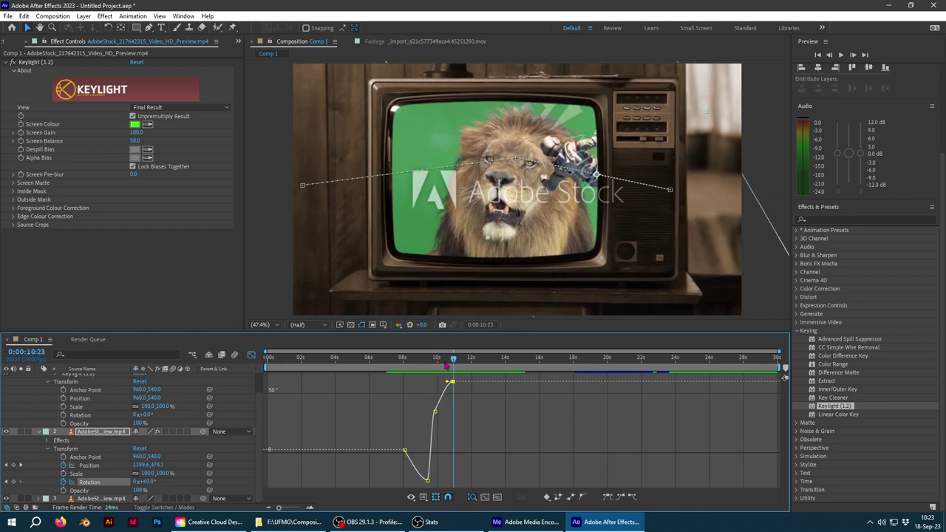
{"action": "left_click", "coordinate": [448, 362]}
{"action": "left_click_drag", "start_coordinate": [443, 364], "coordinate": [421, 362]}
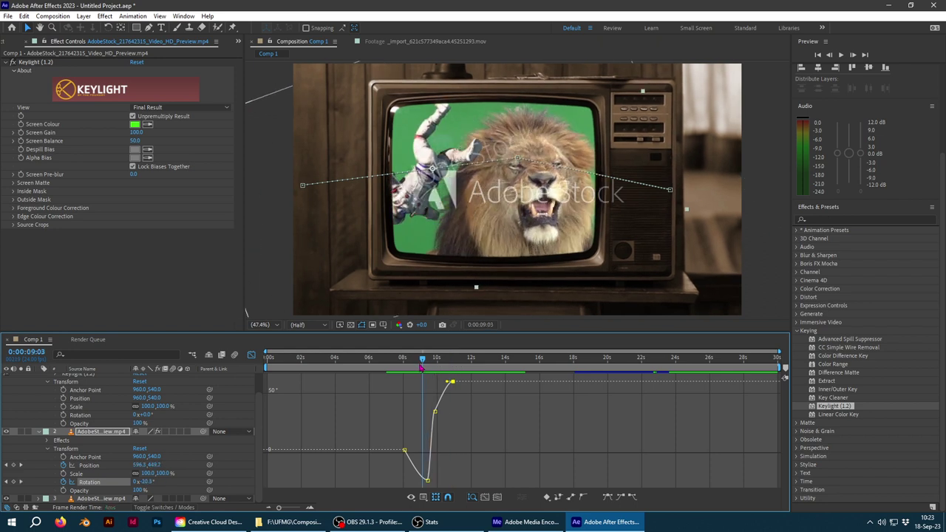
{"action": "left_click", "coordinate": [405, 451]}
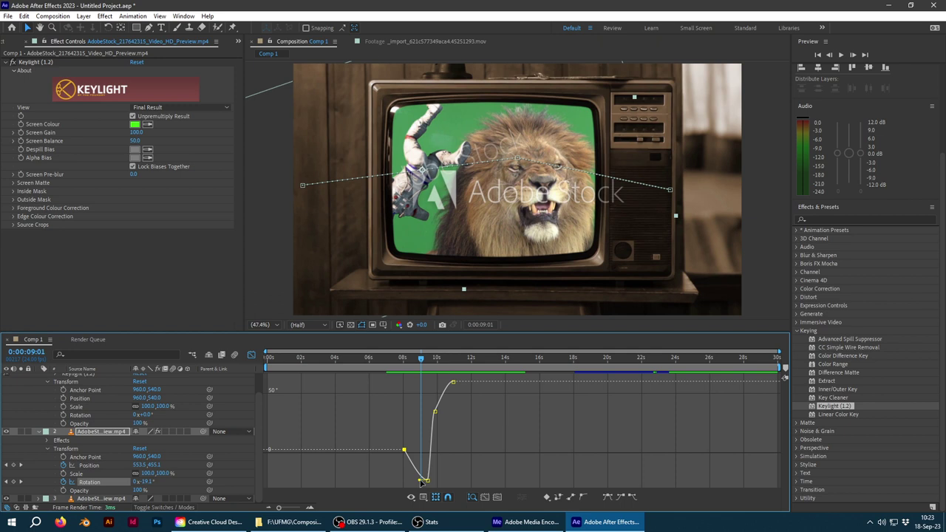
{"action": "left_click_drag", "start_coordinate": [419, 481], "coordinate": [436, 482]}
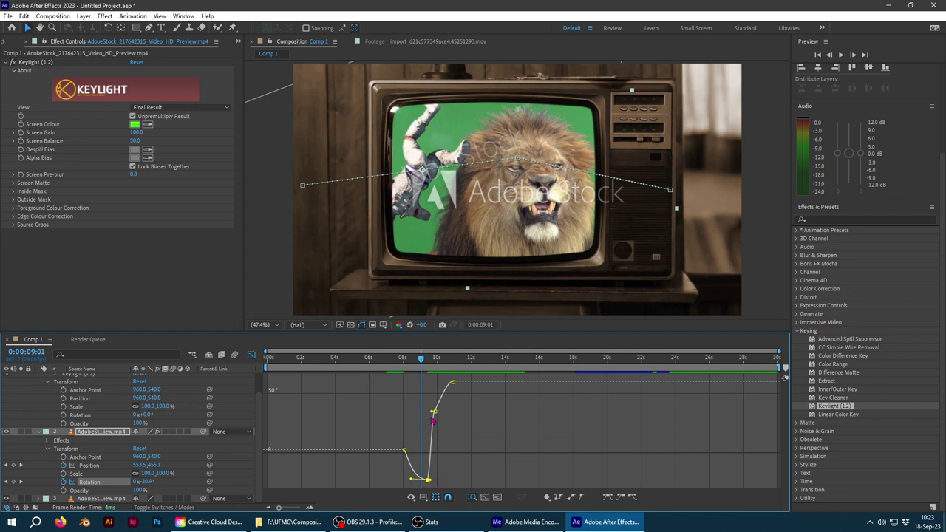
{"action": "left_click", "coordinate": [434, 412]}
{"action": "left_click_drag", "start_coordinate": [447, 383], "coordinate": [443, 385]}
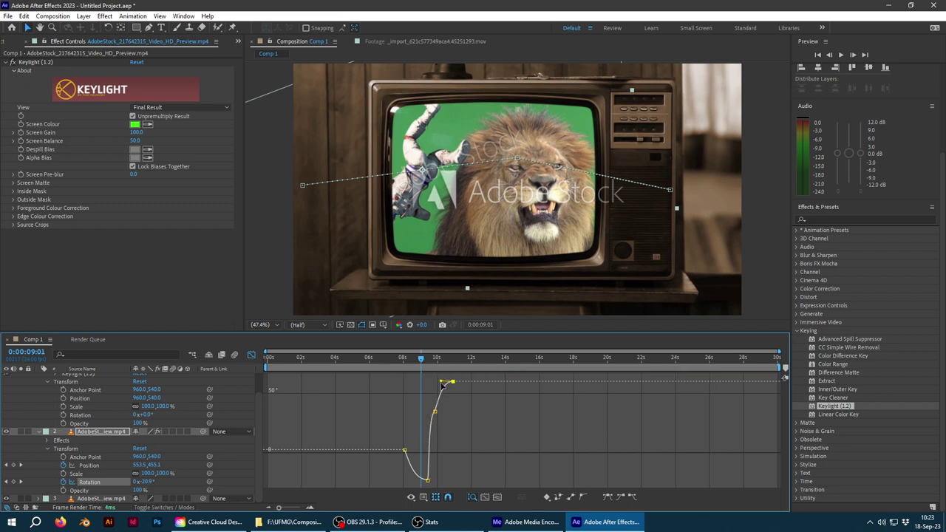
{"action": "left_click", "coordinate": [381, 360]}
{"action": "key", "text": "space"}
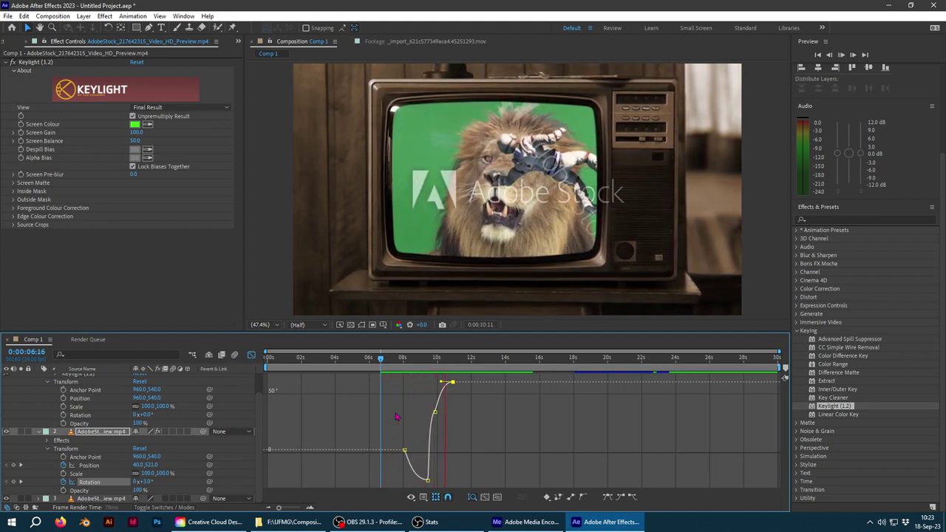
{"action": "key", "text": "space"}
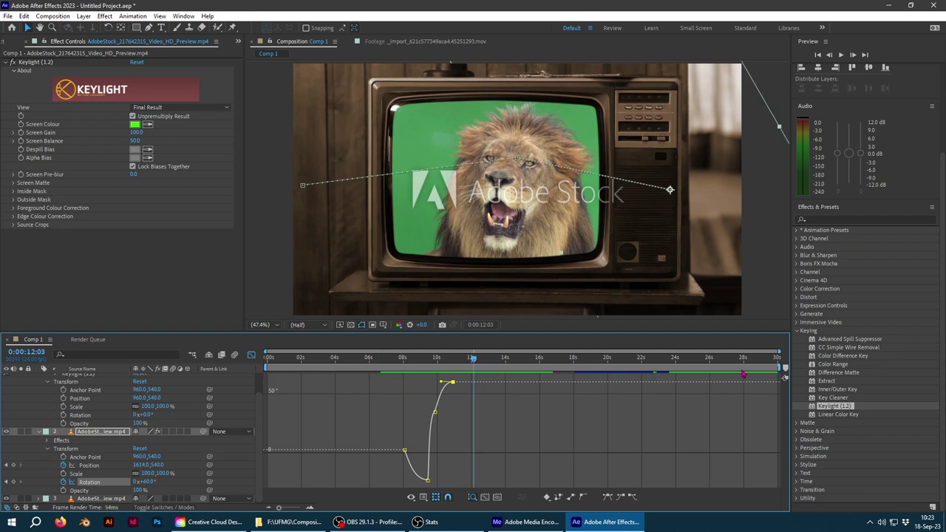
Step: Set the work area to roughly 6.5s–12s and scrub through the astronaut's flight
{"action": "left_click_drag", "start_coordinate": [785, 368], "coordinate": [527, 367]}
{"action": "left_click_drag", "start_coordinate": [509, 414], "coordinate": [478, 414]}
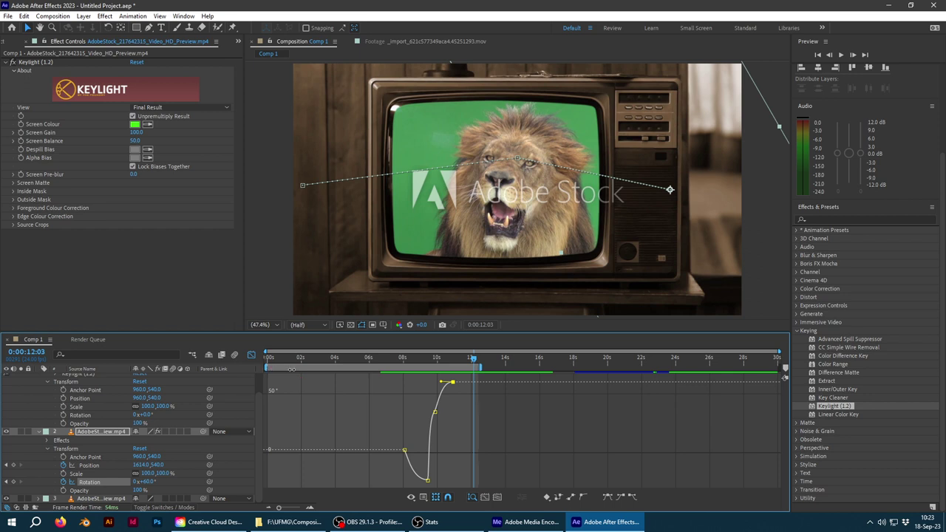
{"action": "left_click_drag", "start_coordinate": [372, 367], "coordinate": [484, 368]}
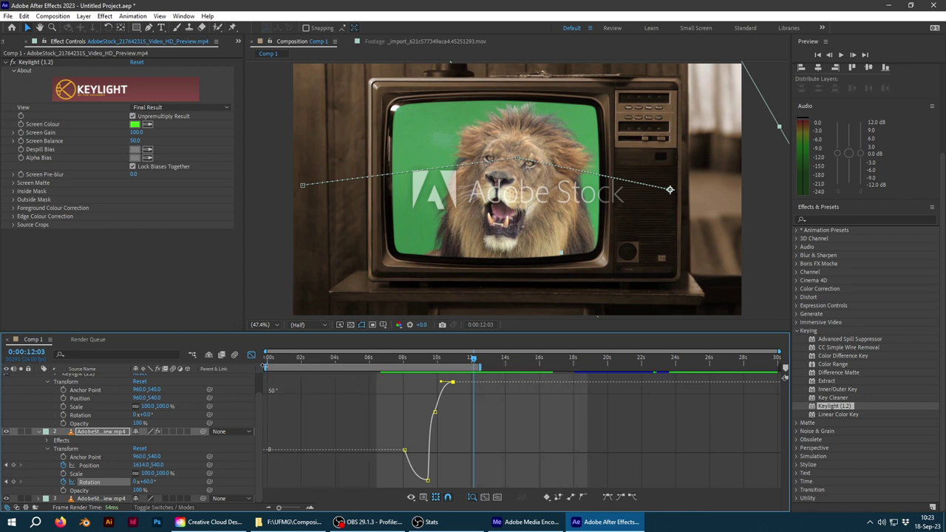
{"action": "left_click_drag", "start_coordinate": [276, 396], "coordinate": [394, 396]}
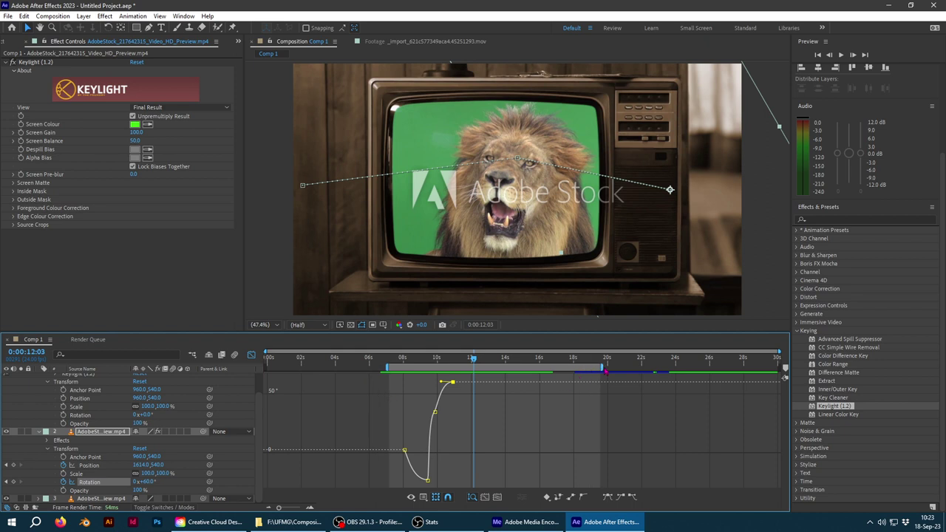
{"action": "left_click_drag", "start_coordinate": [604, 367], "coordinate": [466, 379]}
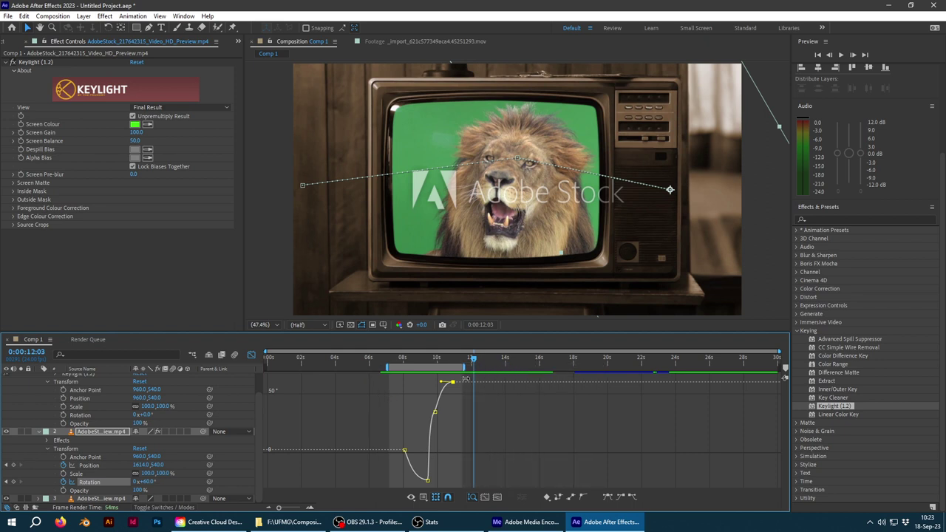
{"action": "mouse_move", "coordinate": [475, 359]}
{"action": "left_mouse_down"}
{"action": "mouse_move", "coordinate": [390, 366]}
{"action": "mouse_move", "coordinate": [452, 400]}
{"action": "left_mouse_up"}
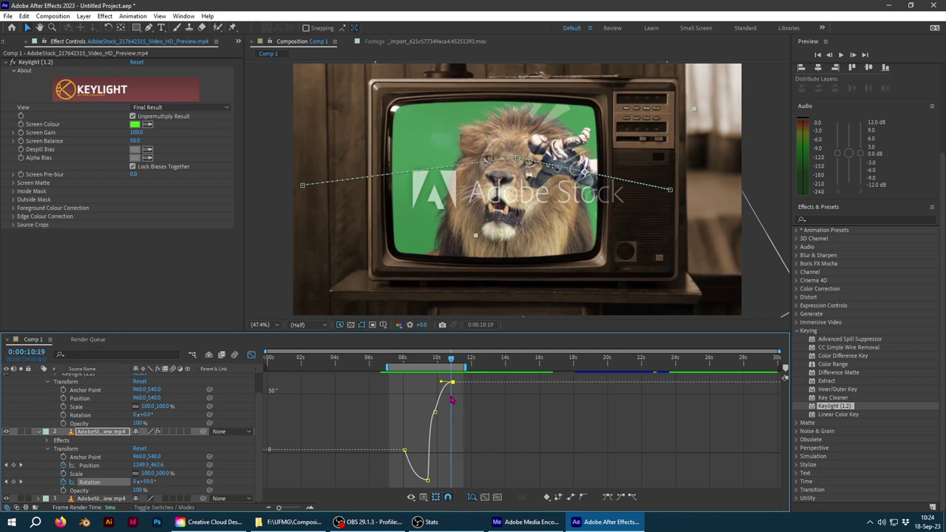
{"action": "mouse_move", "coordinate": [452, 400]}
{"action": "left_mouse_down"}
{"action": "mouse_move", "coordinate": [393, 420]}
{"action": "mouse_move", "coordinate": [425, 422]}
{"action": "mouse_move", "coordinate": [398, 428]}
{"action": "left_mouse_up"}
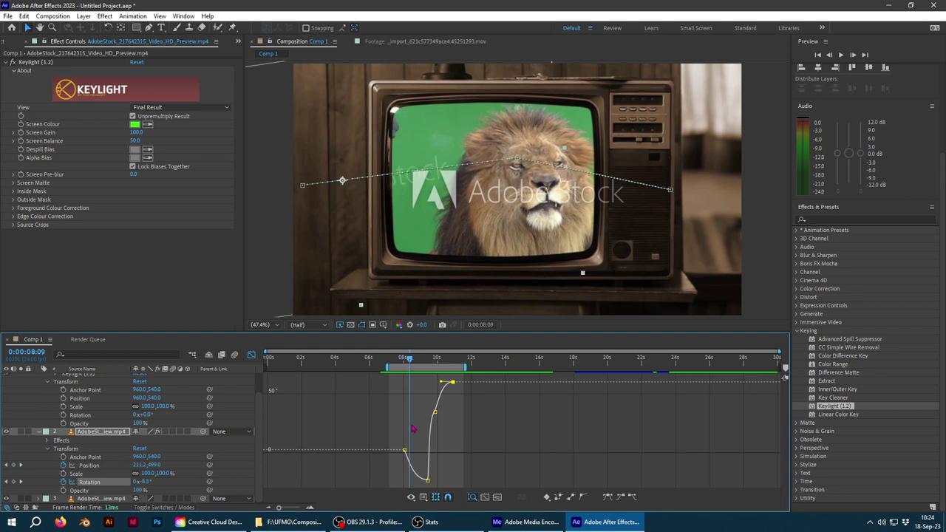
{"action": "left_click_drag", "start_coordinate": [398, 429], "coordinate": [461, 429]}
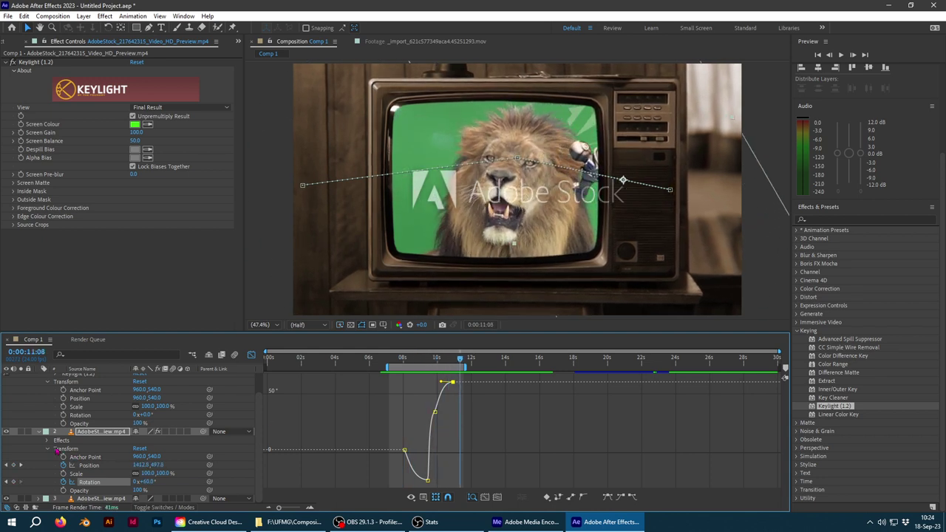
{"action": "left_click", "coordinate": [39, 432]}
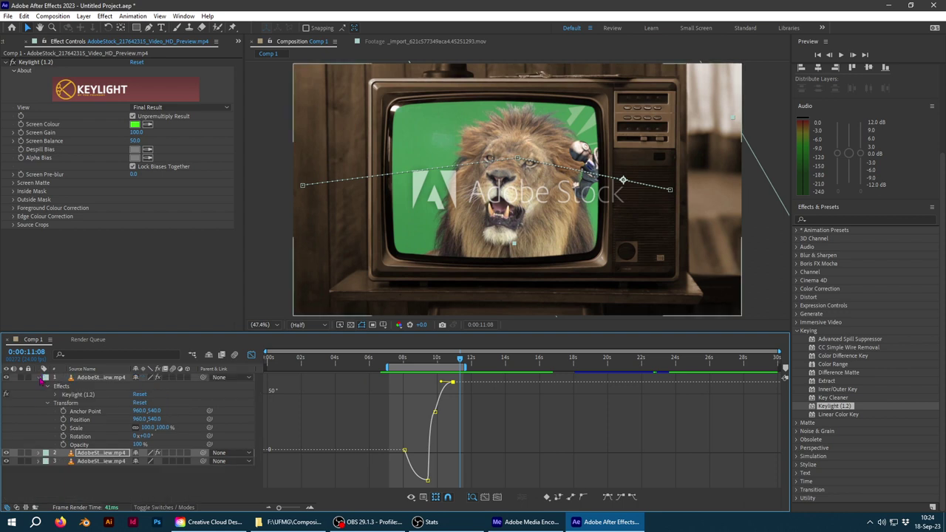
{"action": "left_click", "coordinate": [40, 378]}
{"action": "left_click", "coordinate": [86, 395]}
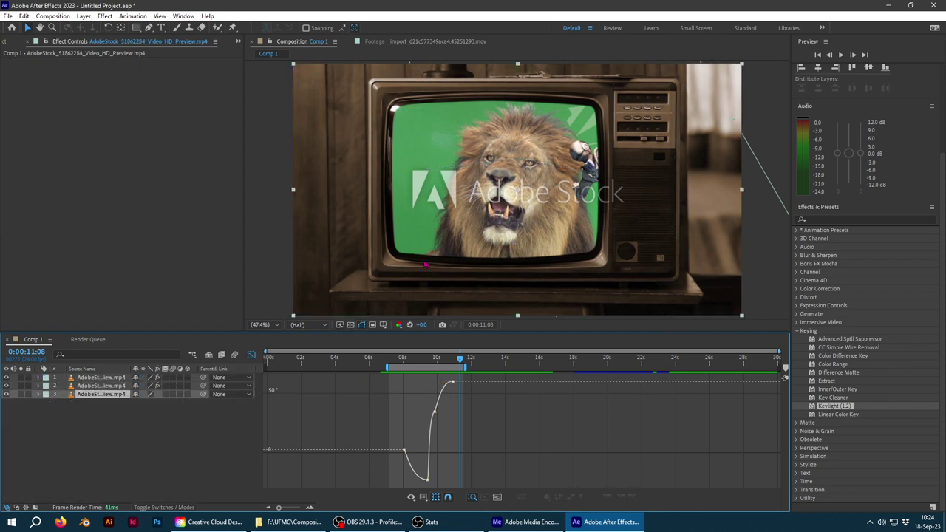
{"action": "left_click", "coordinate": [797, 291]}
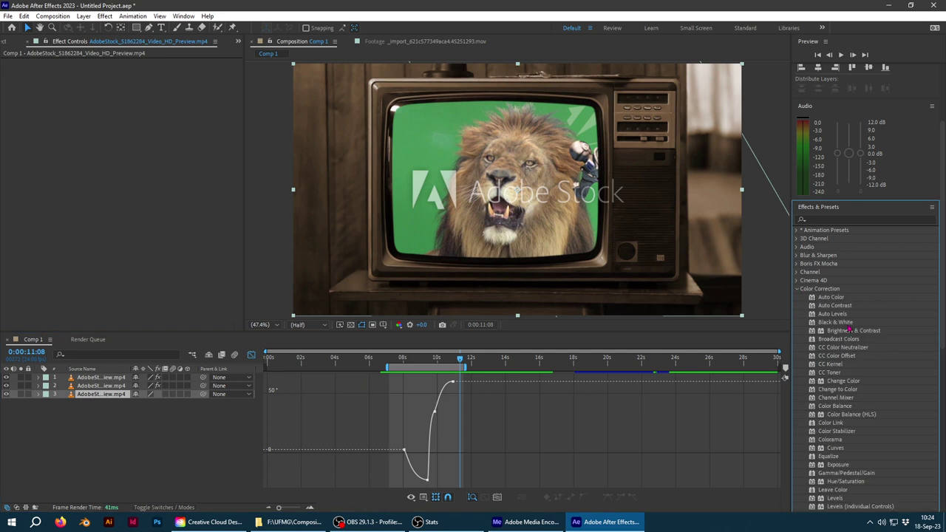
{"action": "left_click_drag", "start_coordinate": [840, 327], "coordinate": [99, 397]}
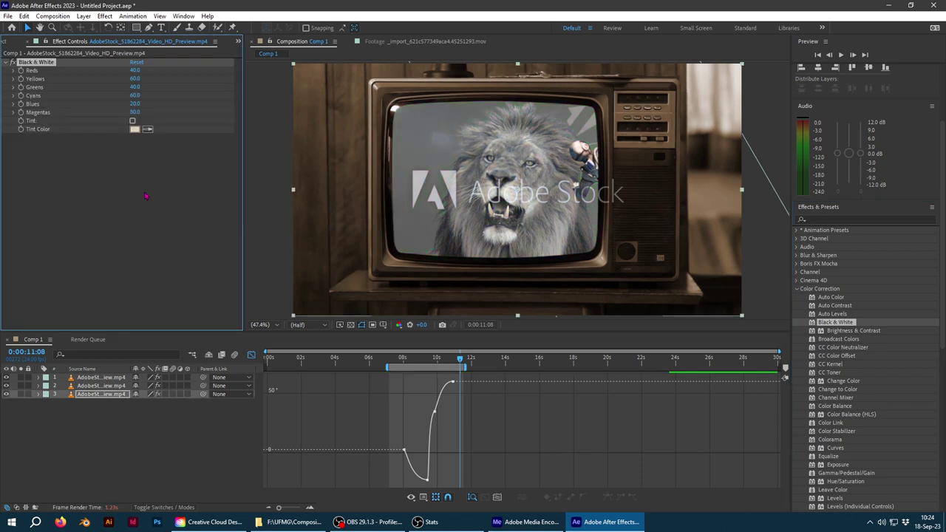
{"action": "key", "text": "Delete"}
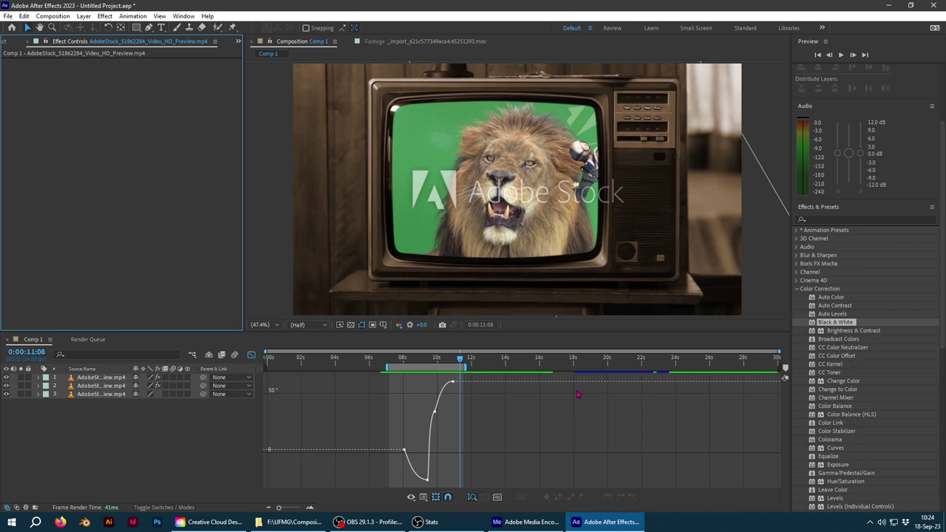
{"action": "key", "text": "Page_Up"}
{"action": "key", "text": "Page_Up"}
{"action": "mouse_move", "coordinate": [449, 366]}
{"action": "left_mouse_down"}
{"action": "mouse_move", "coordinate": [434, 372]}
{"action": "mouse_move", "coordinate": [441, 364]}
{"action": "left_mouse_up"}
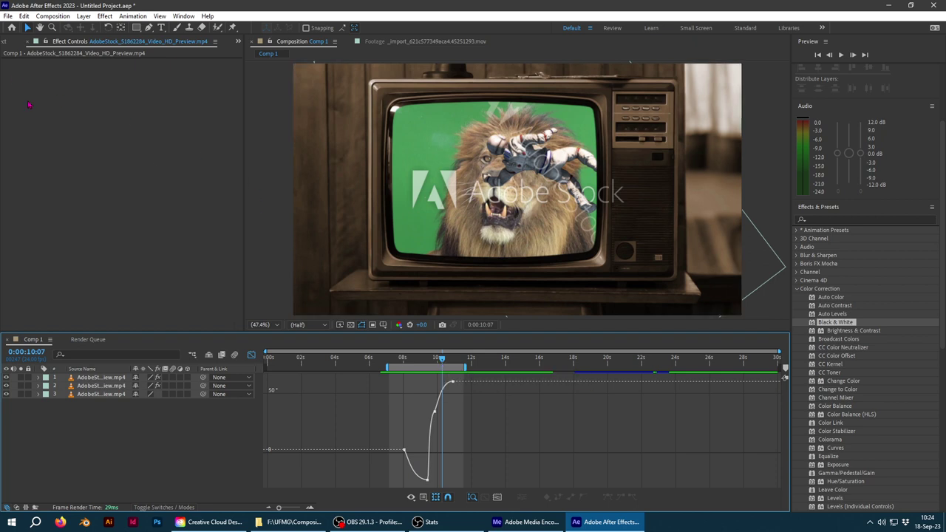
{"action": "left_click", "coordinate": [9, 16]}
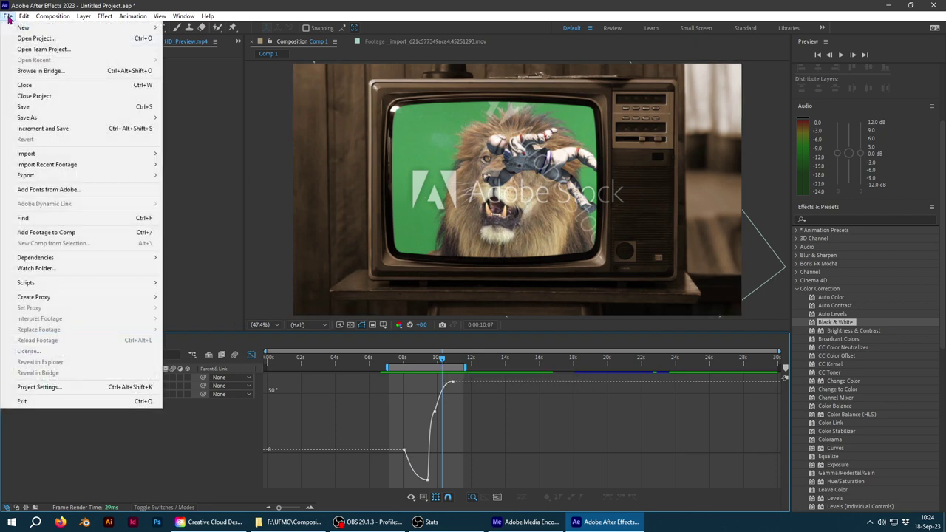
Step: Add Comp 1 to the Render Queue via File > Export
{"action": "mouse_move", "coordinate": [92, 176]}
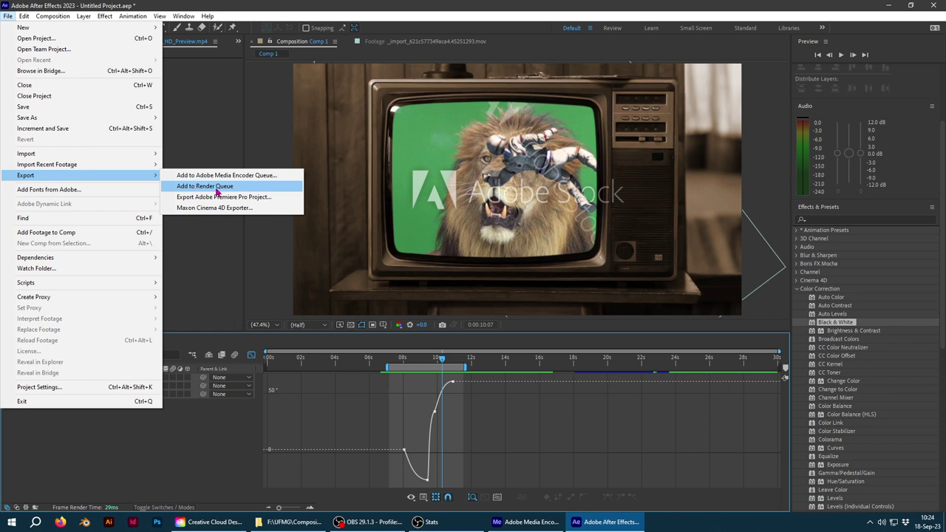
{"action": "left_click", "coordinate": [216, 192]}
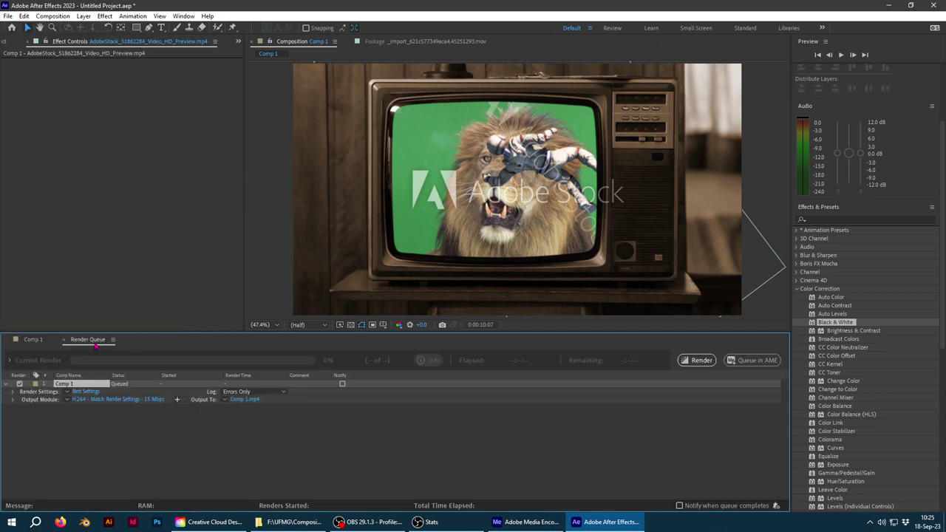
{"action": "left_click", "coordinate": [31, 340]}
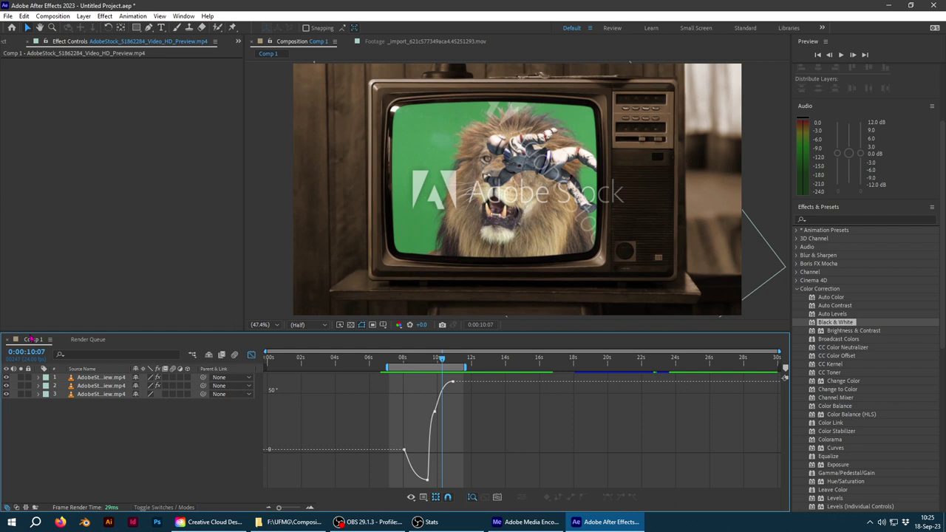
{"action": "left_click", "coordinate": [81, 340]}
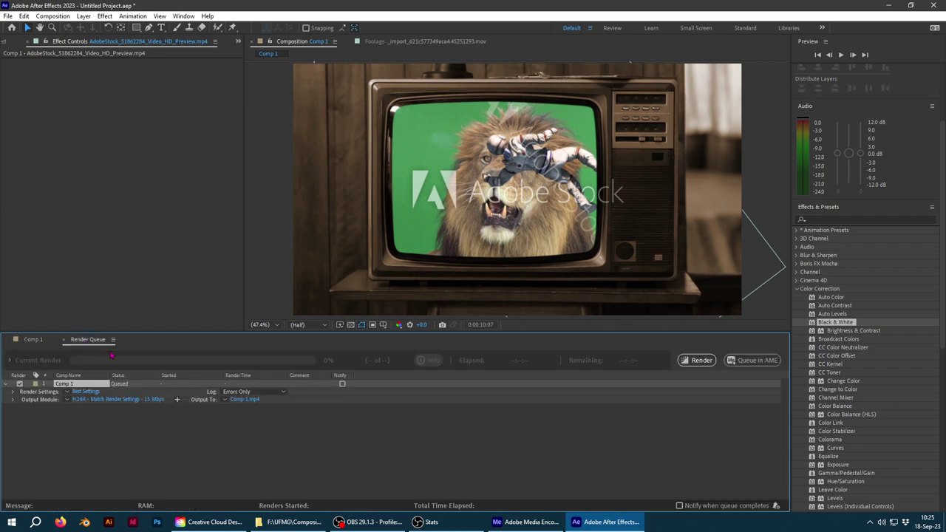
{"action": "left_click", "coordinate": [298, 437]}
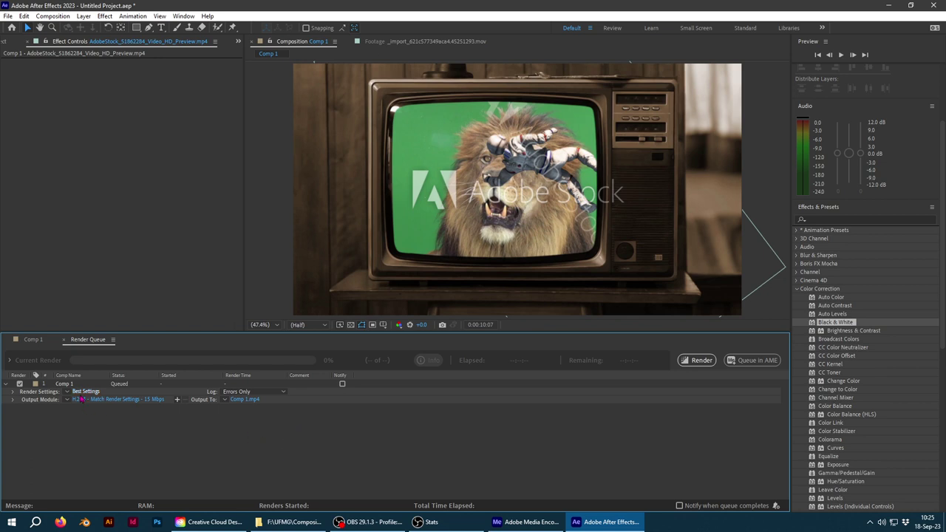
Step: Expand Comp 1's Render Settings, review the Best Settings dialog, and cancel without changes
{"action": "left_click", "coordinate": [12, 392]}
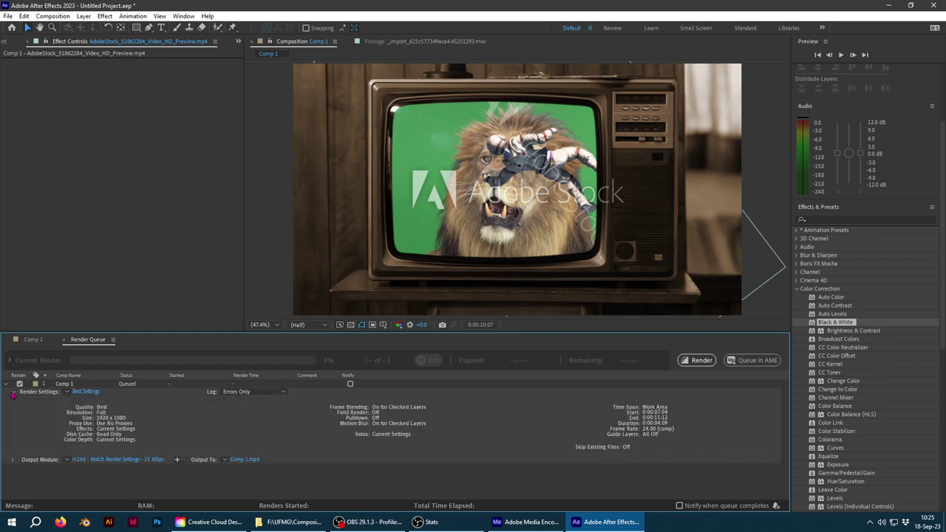
{"action": "left_click", "coordinate": [87, 385]}
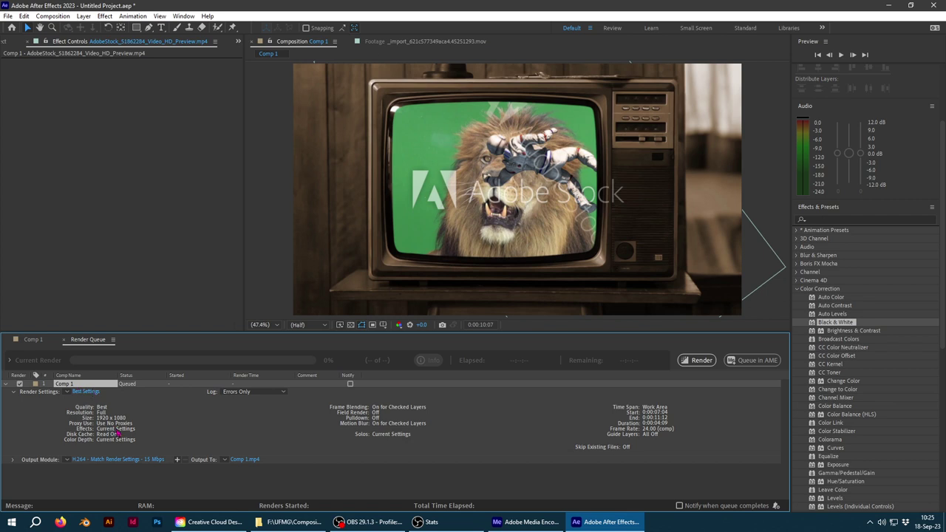
{"action": "left_click", "coordinate": [86, 391]}
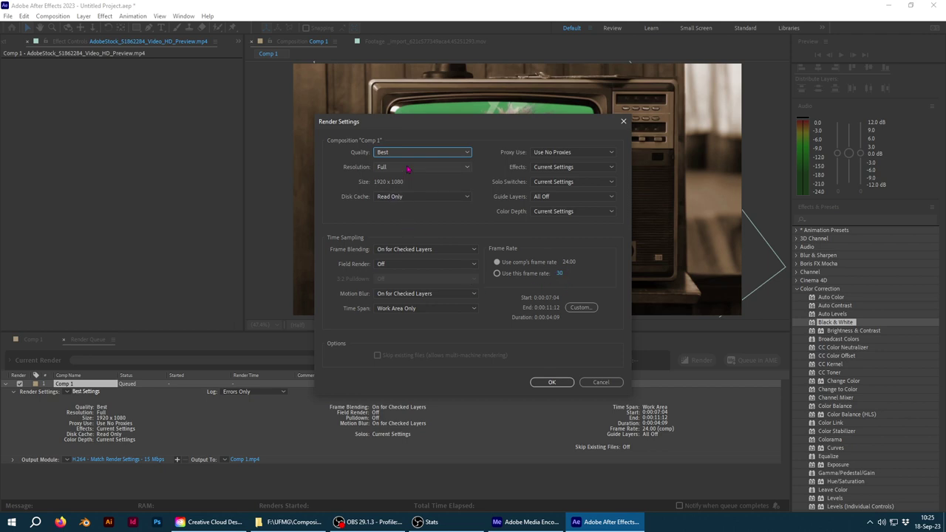
{"action": "left_click", "coordinate": [608, 383]}
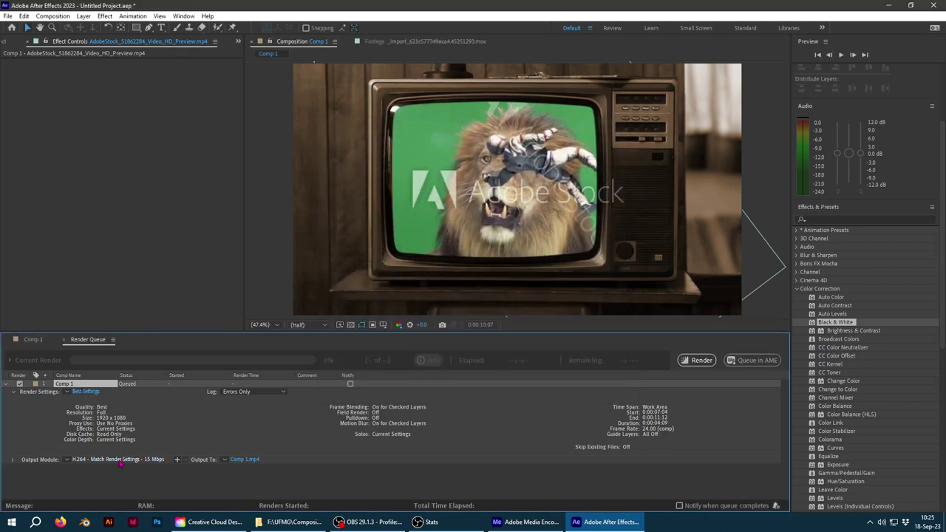
Step: In Output Module Settings keep H.264 and post-render None, with Resize and Crop off
{"action": "left_click", "coordinate": [119, 460]}
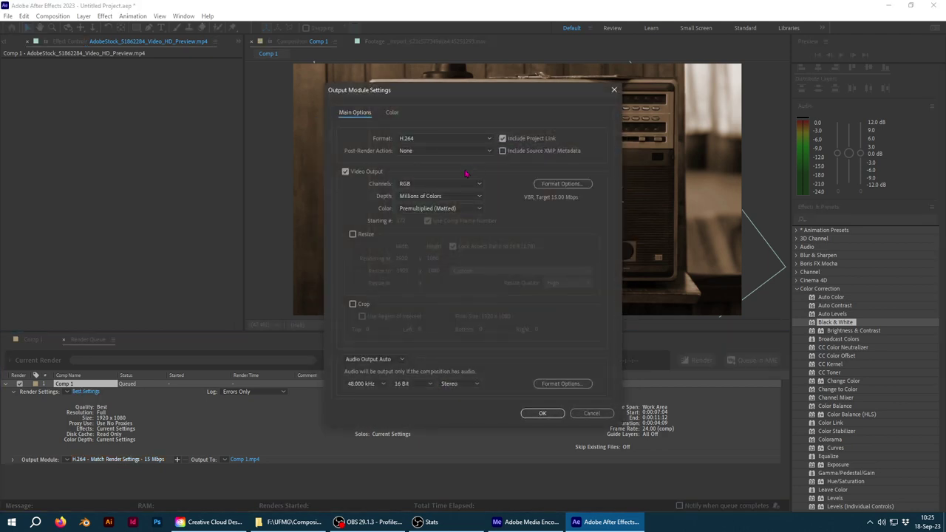
{"action": "left_click", "coordinate": [465, 139]}
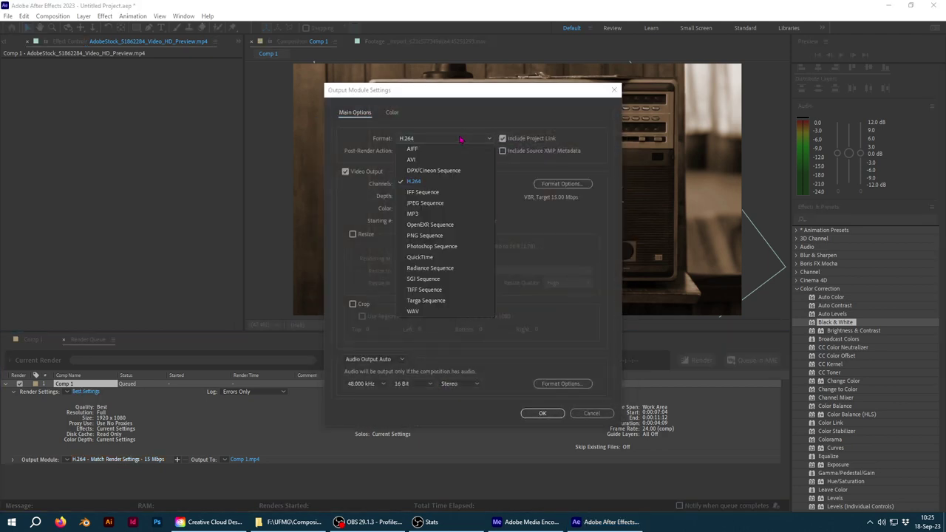
{"action": "left_click", "coordinate": [435, 182]}
{"action": "left_click", "coordinate": [415, 152]}
{"action": "left_click", "coordinate": [448, 164]}
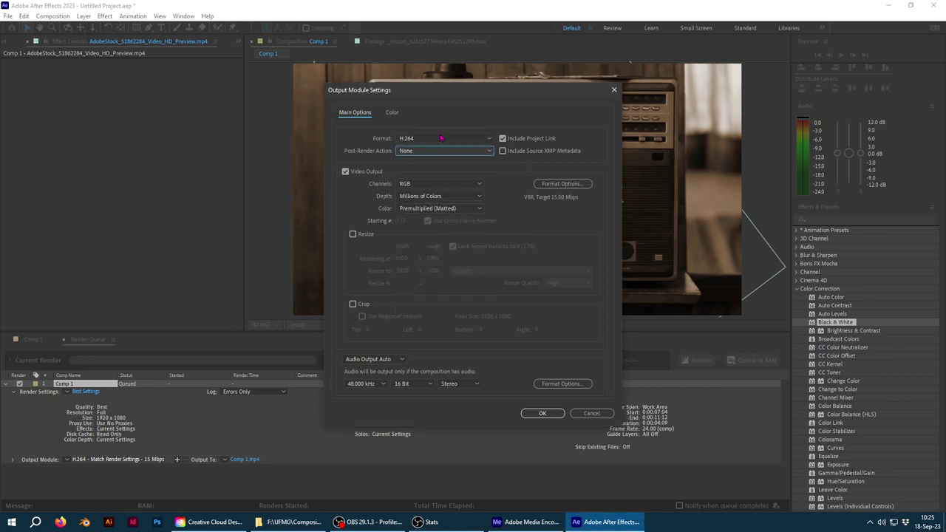
{"action": "left_click", "coordinate": [443, 139]}
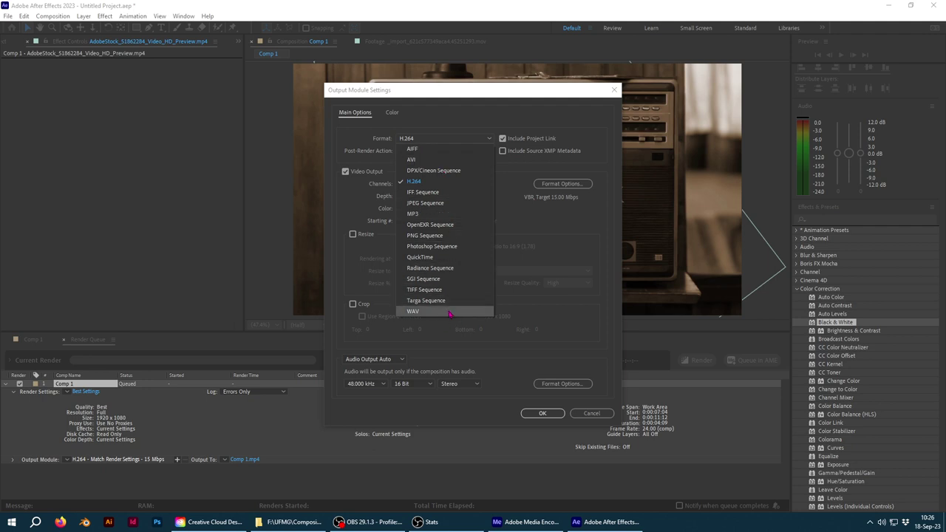
{"action": "left_click", "coordinate": [429, 183]}
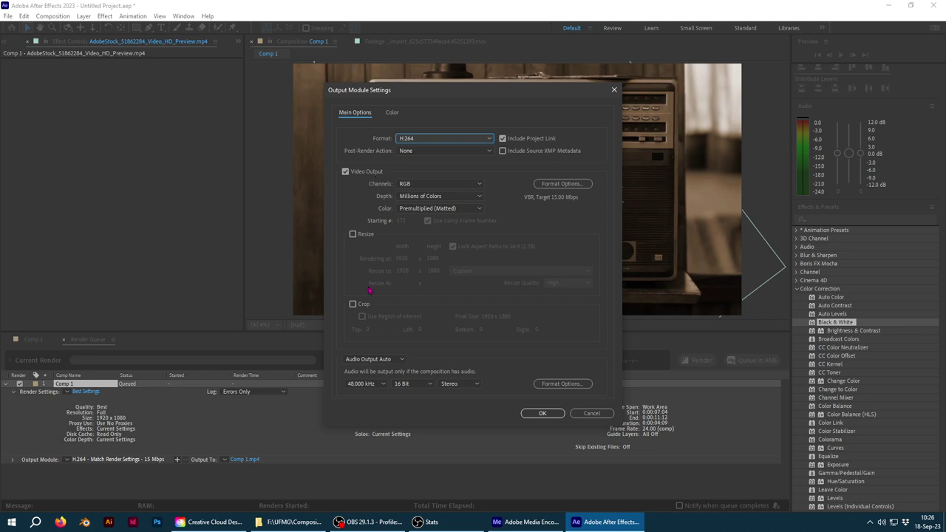
{"action": "left_click", "coordinate": [354, 304]}
{"action": "left_click", "coordinate": [354, 304]}
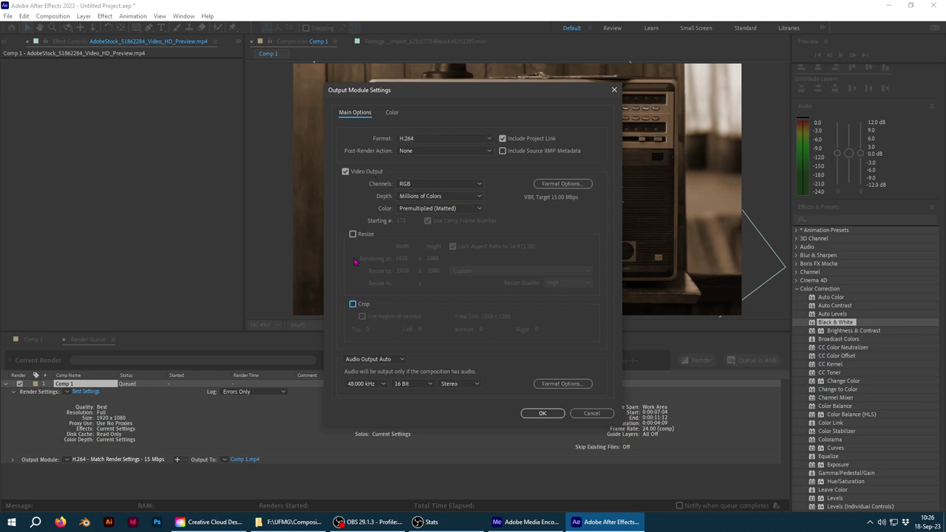
{"action": "left_click", "coordinate": [353, 234]}
{"action": "left_click", "coordinate": [352, 235]}
Step: Set Audio Output to Off and change the output format to QuickTime
{"action": "left_click", "coordinate": [400, 359]}
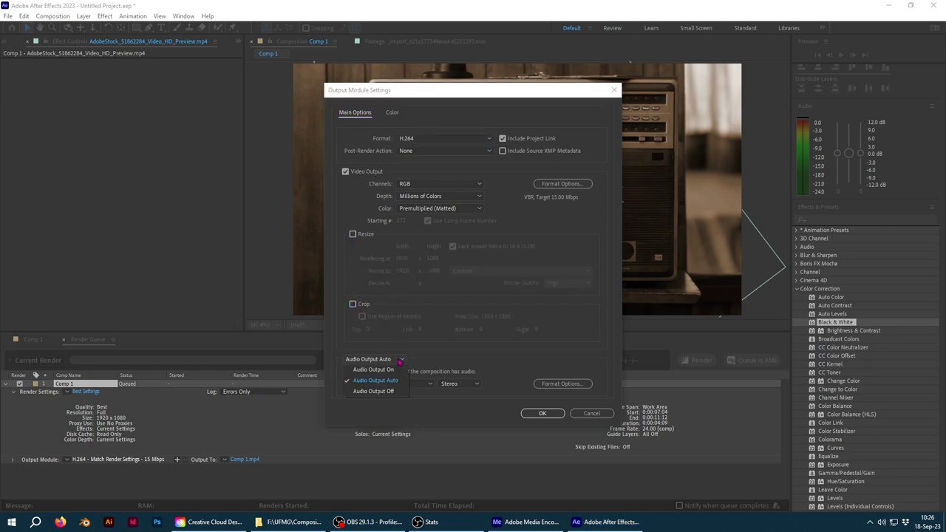
{"action": "left_click", "coordinate": [373, 391]}
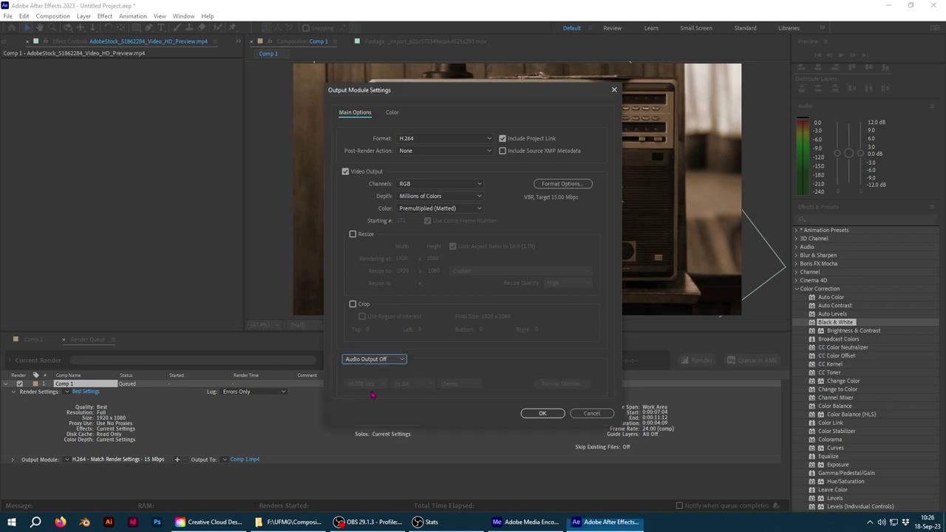
{"action": "left_click", "coordinate": [406, 363]}
{"action": "left_click", "coordinate": [391, 374]}
{"action": "left_click", "coordinate": [362, 384]}
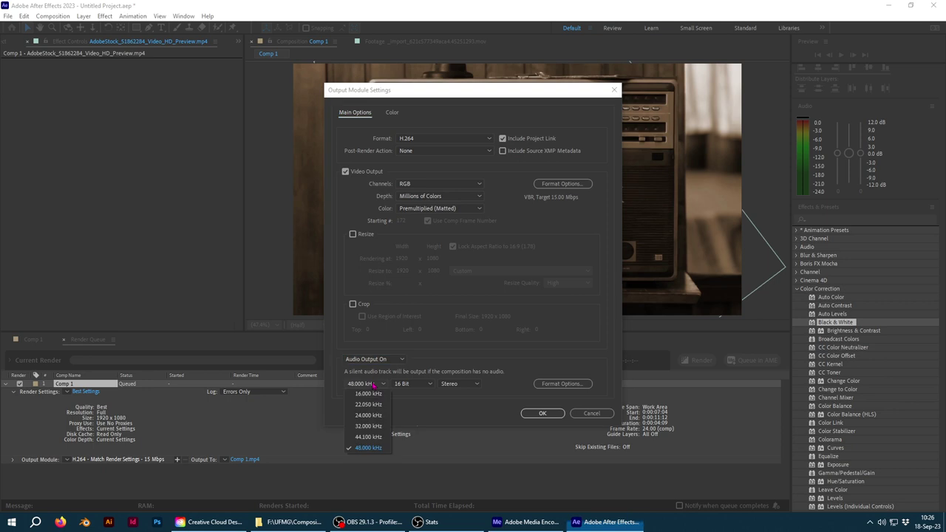
{"action": "left_click", "coordinate": [373, 386]}
{"action": "left_click", "coordinate": [384, 360]}
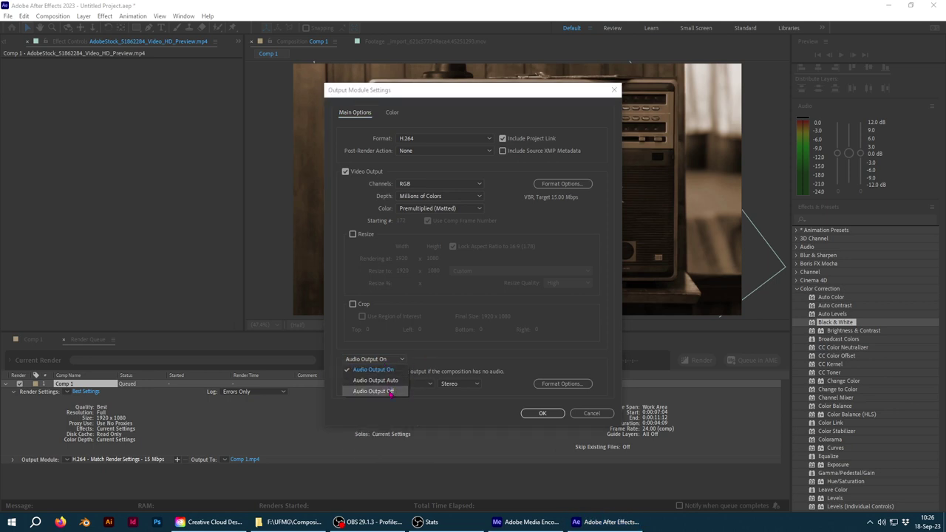
{"action": "left_click", "coordinate": [374, 391]}
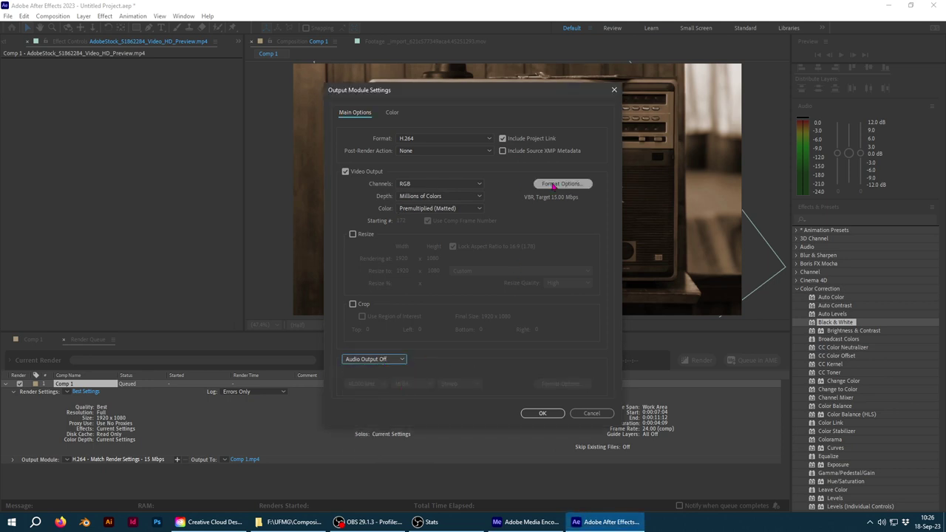
{"action": "left_click", "coordinate": [455, 137]}
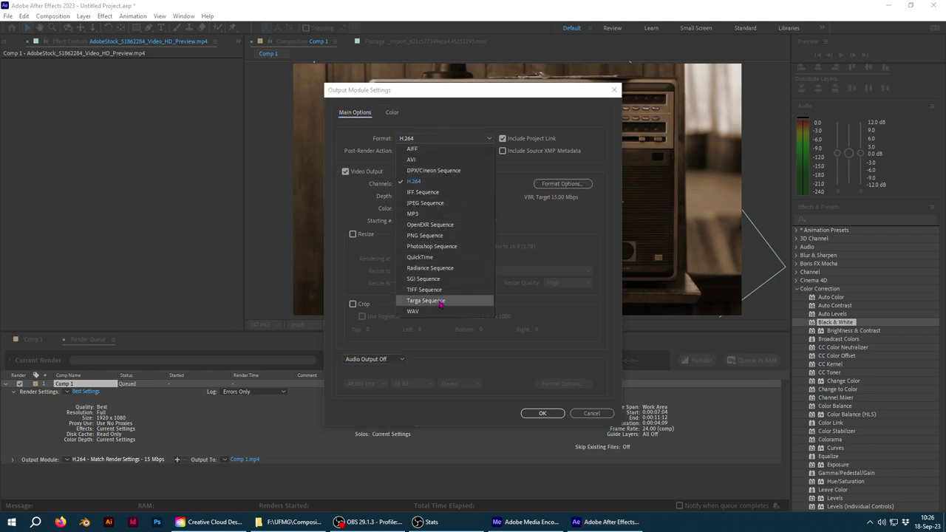
{"action": "left_click", "coordinate": [436, 257]}
Step: Check the QuickTime format options, leaving Animation as the codec unchanged
{"action": "left_click", "coordinate": [573, 189]}
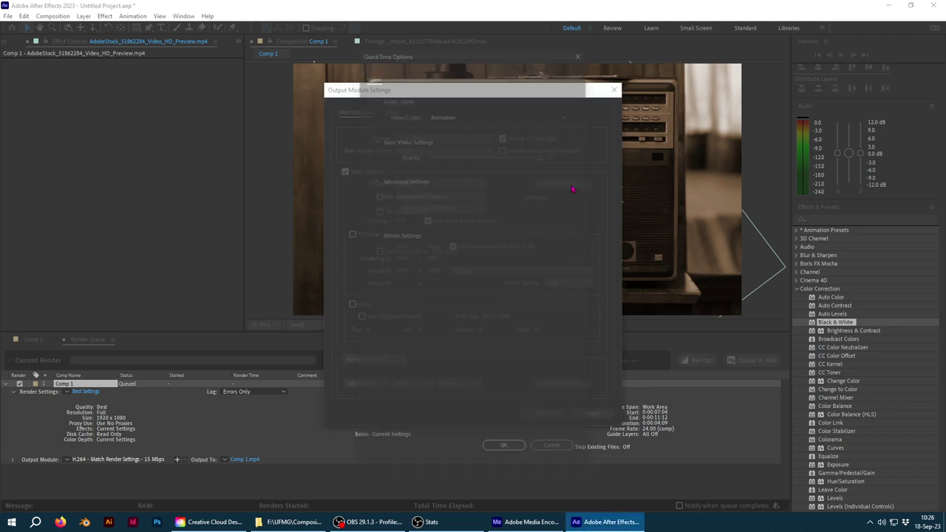
{"action": "left_click", "coordinate": [447, 115]}
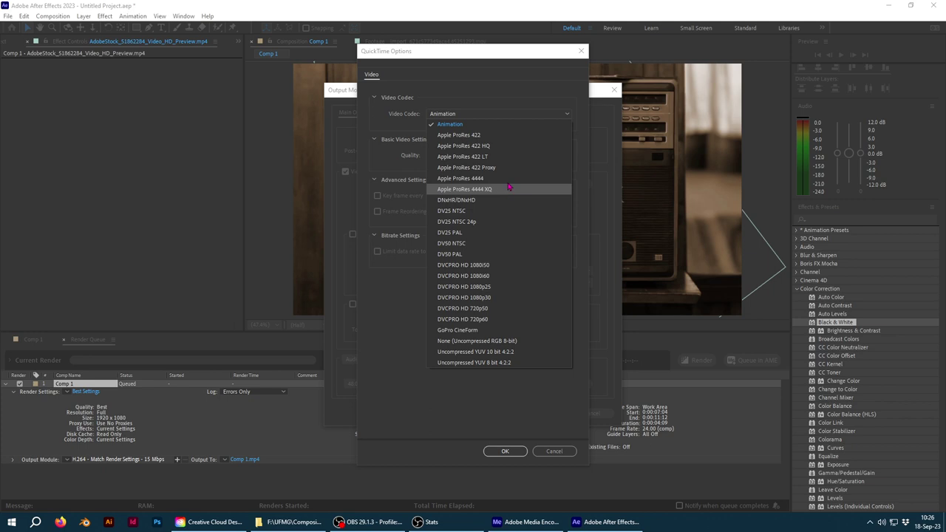
{"action": "left_click", "coordinate": [454, 125]}
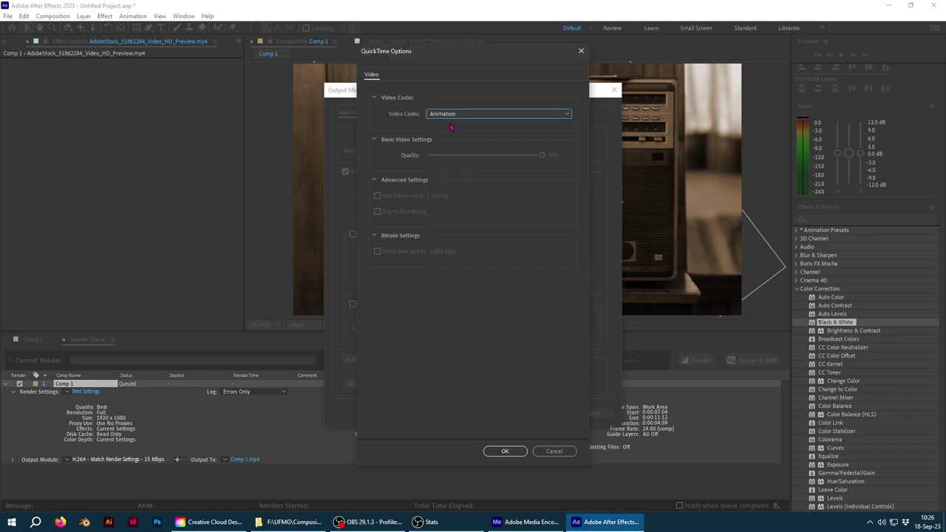
{"action": "left_click", "coordinate": [553, 451]}
Step: Switch the output to H.264 with hardware encoding at constant bitrate, confirming both dialogs
{"action": "left_click", "coordinate": [463, 137]}
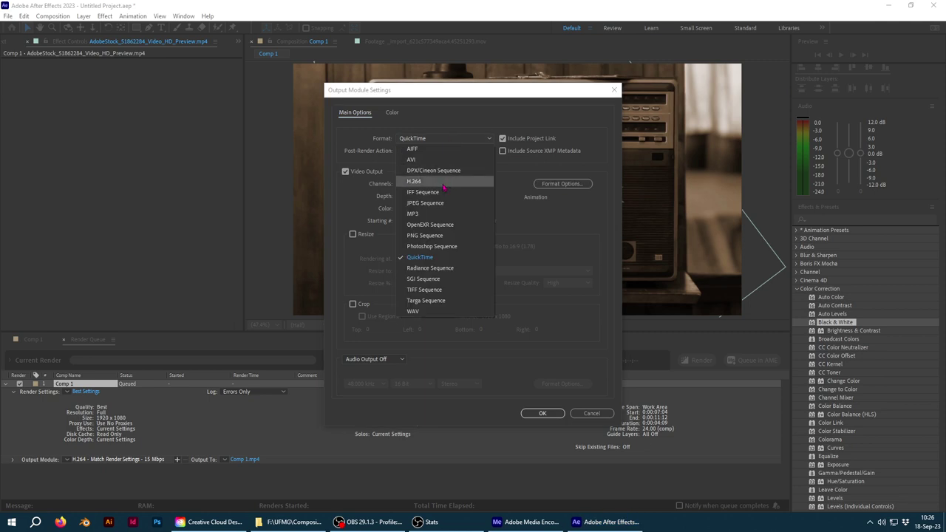
{"action": "key", "text": "Escape"}
{"action": "left_click", "coordinate": [552, 183]}
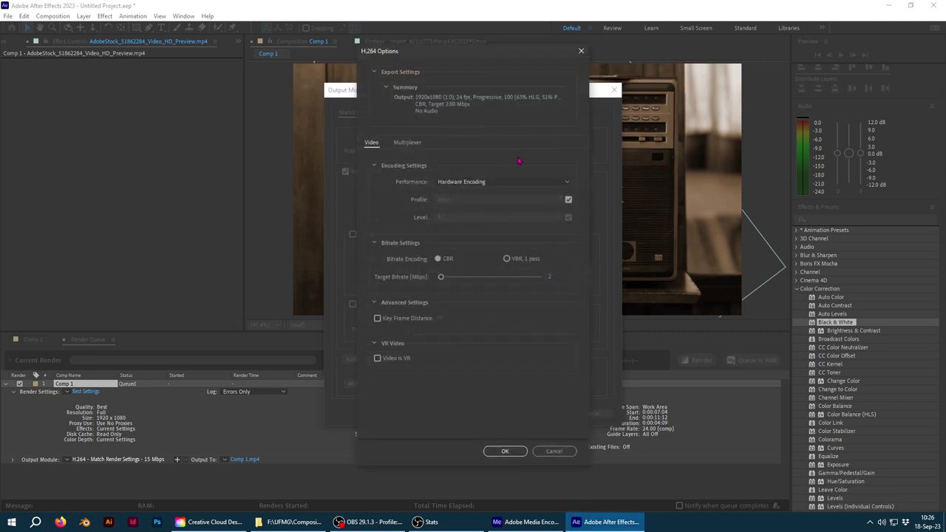
{"action": "left_click", "coordinate": [447, 182]}
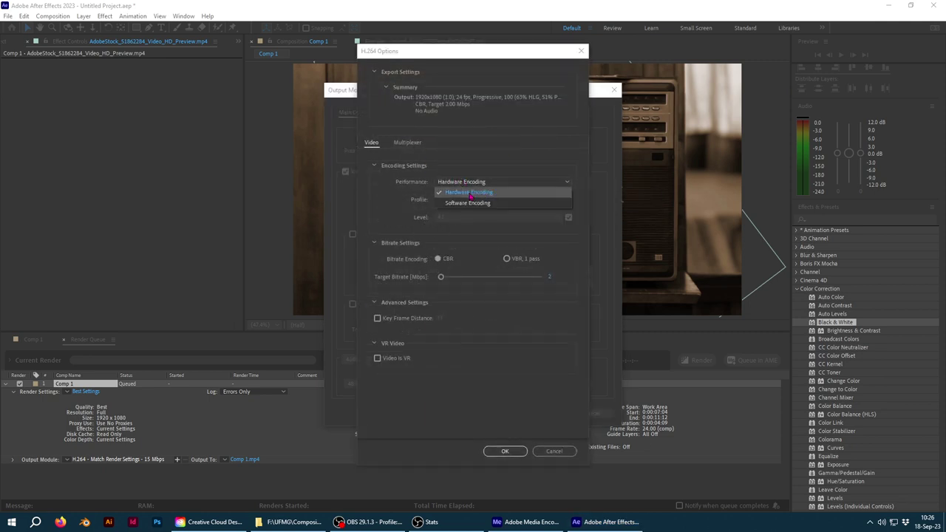
{"action": "left_click", "coordinate": [448, 191]}
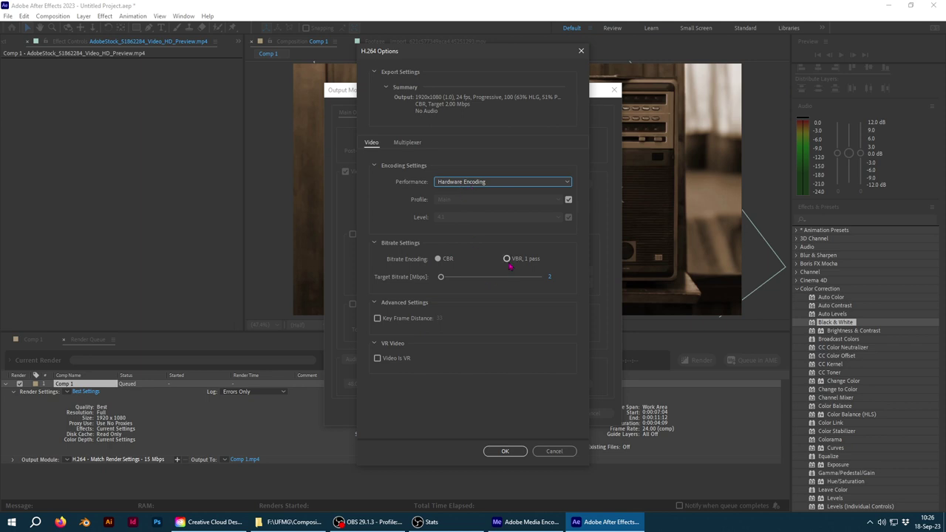
{"action": "left_click", "coordinate": [437, 259]}
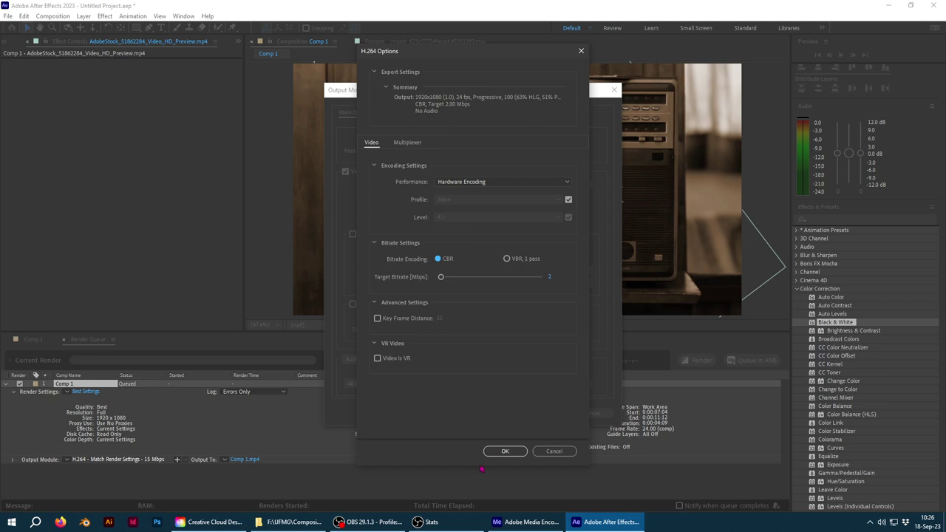
{"action": "left_click", "coordinate": [504, 451]}
{"action": "left_click", "coordinate": [545, 412]}
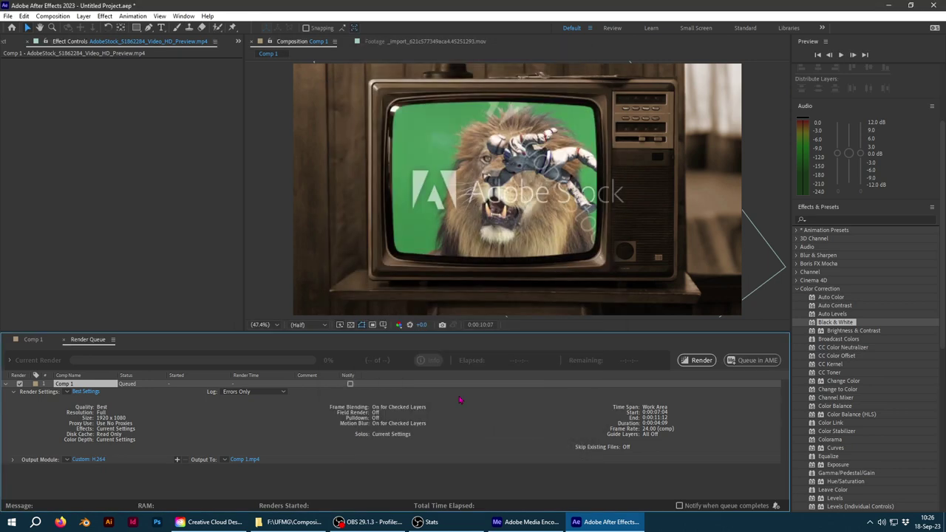
Step: Save the output movie as Comp 1.mp4 in the Desktop folder
{"action": "left_click", "coordinate": [225, 460]}
{"action": "left_click", "coordinate": [214, 465]}
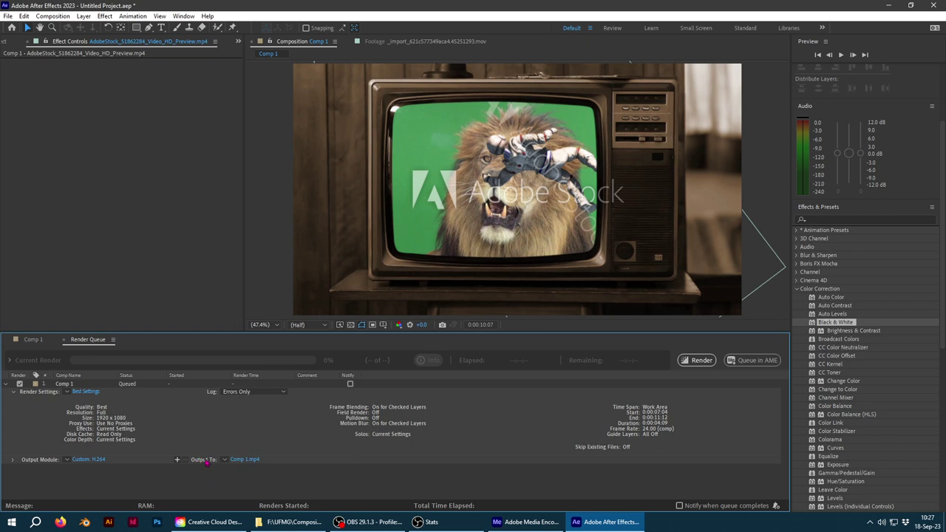
{"action": "left_click", "coordinate": [245, 460]}
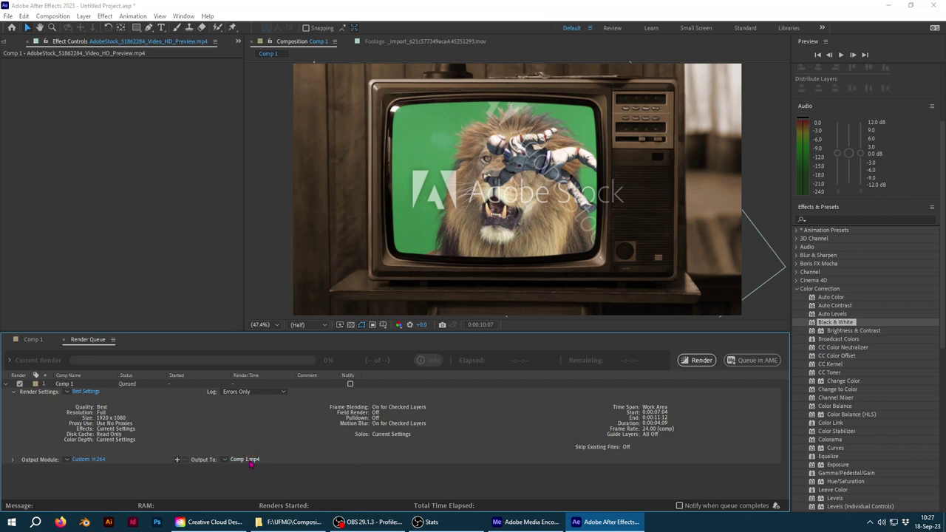
{"action": "scroll", "coordinate": [44, 148], "scroll_direction": "up", "scroll_amount": 5}
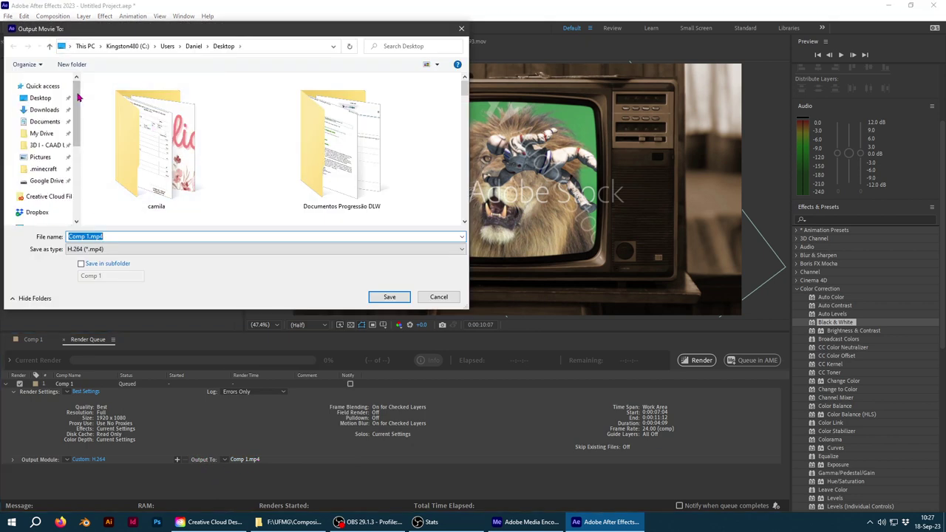
{"action": "left_click", "coordinate": [40, 98]}
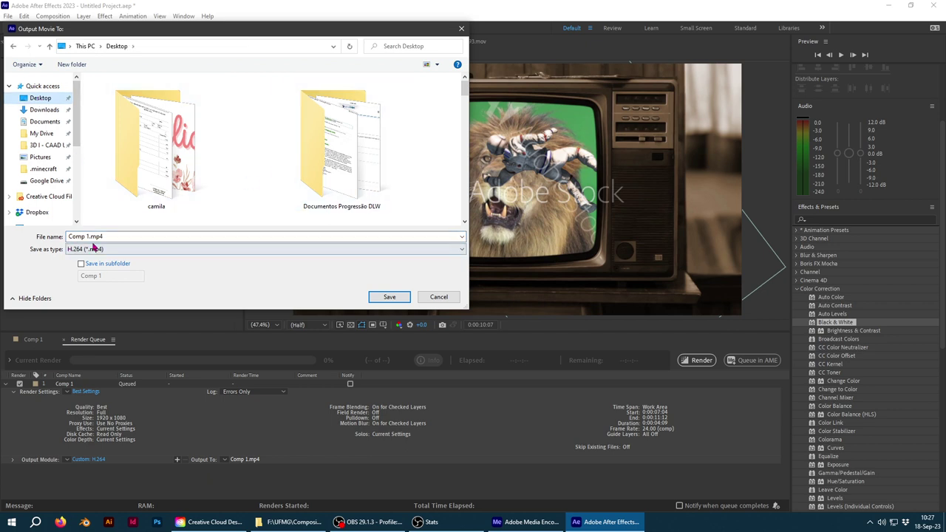
{"action": "left_click", "coordinate": [389, 296]}
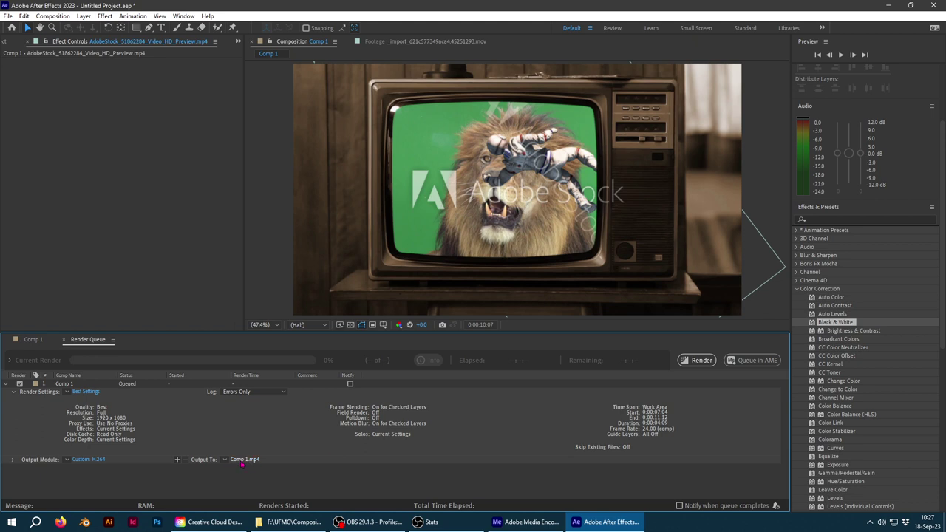
Step: Reconfirm the Comp 1.mp4 destination and start rendering the composition
{"action": "left_click", "coordinate": [243, 460]}
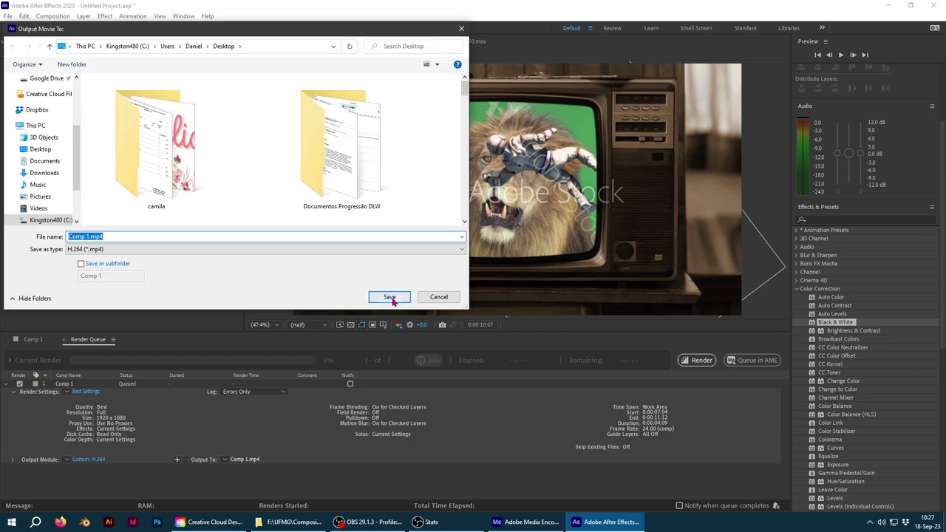
{"action": "left_click", "coordinate": [390, 297]}
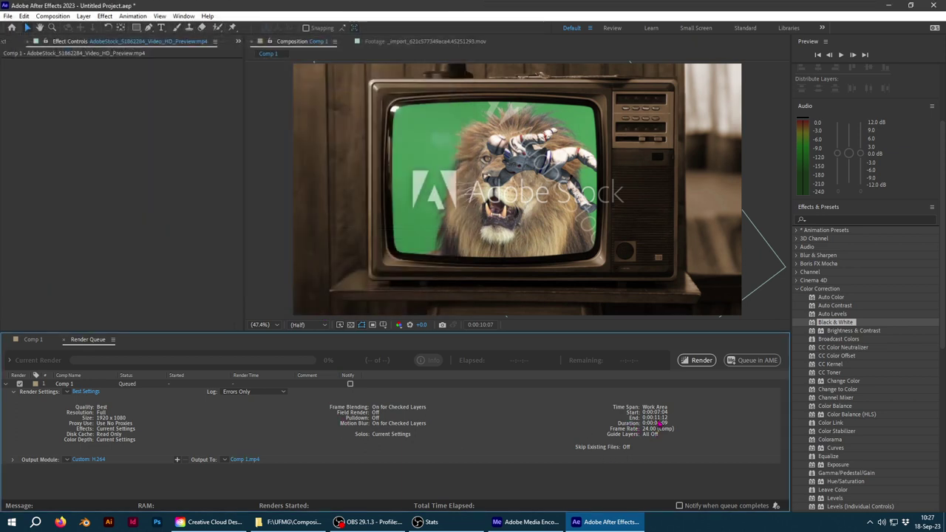
{"action": "left_click", "coordinate": [703, 361]}
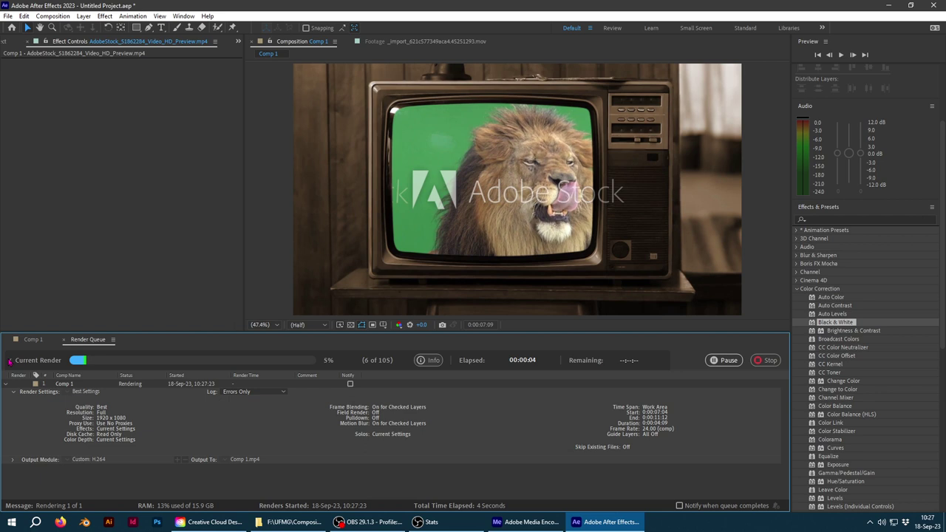
Step: Expand the current render's details and wait until Comp 1.mp4 finishes rendering
{"action": "left_click", "coordinate": [10, 361]}
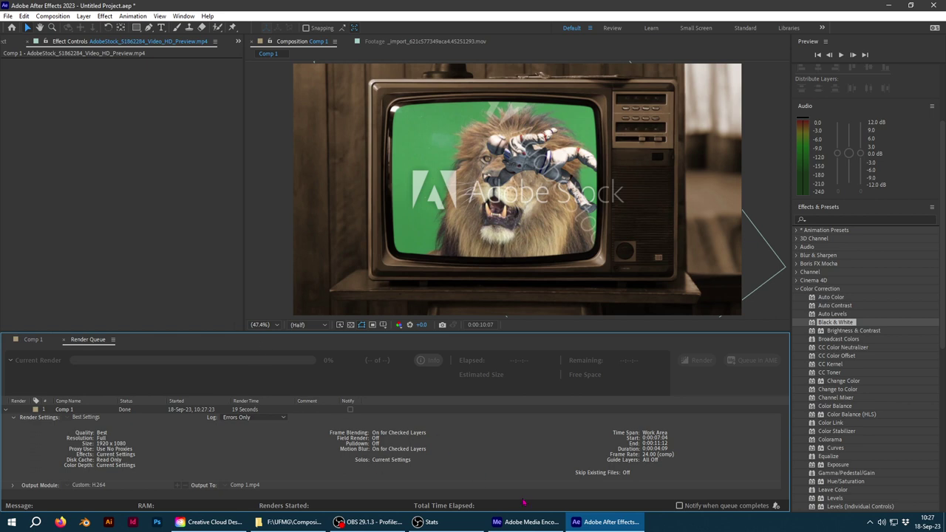
{"action": "mouse_move", "coordinate": [372, 525]}
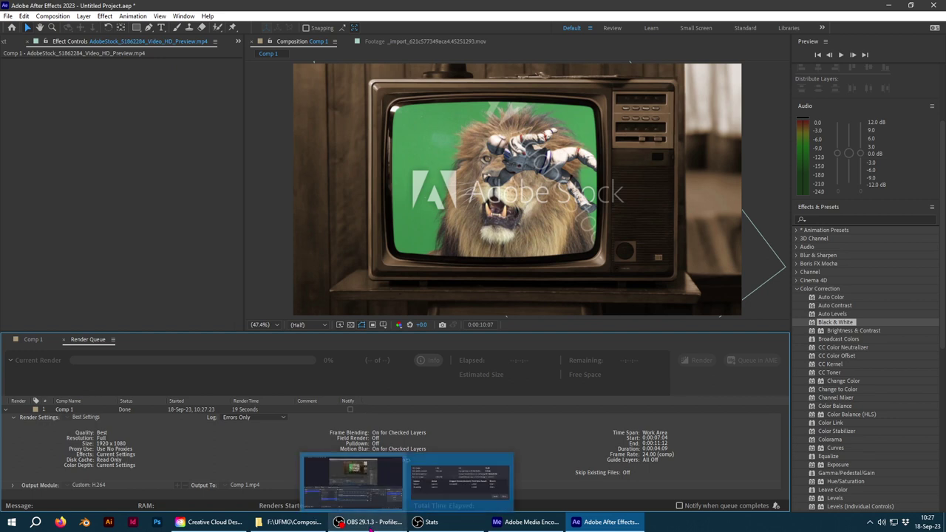
{"action": "left_click", "coordinate": [358, 520]}
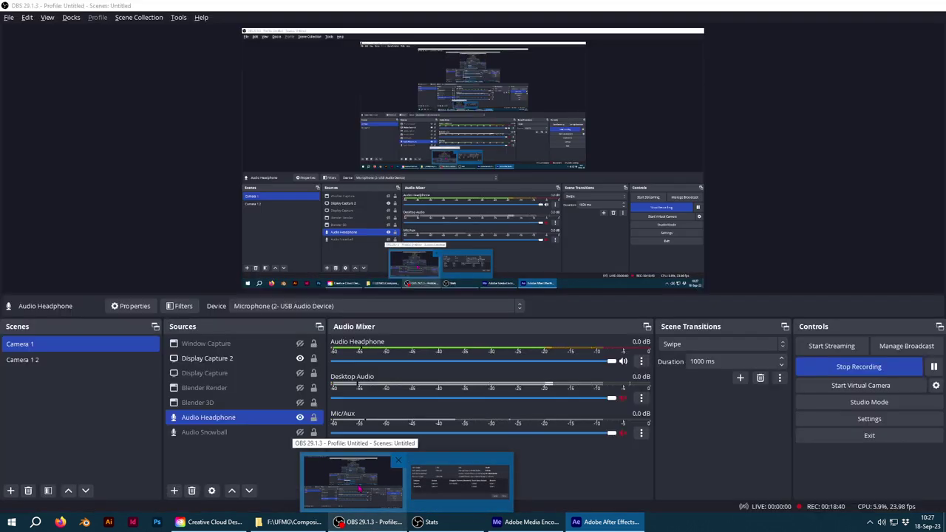
Step: Glance back at After Effects, then return to the running OBS recording window
{"action": "left_click", "coordinate": [404, 526]}
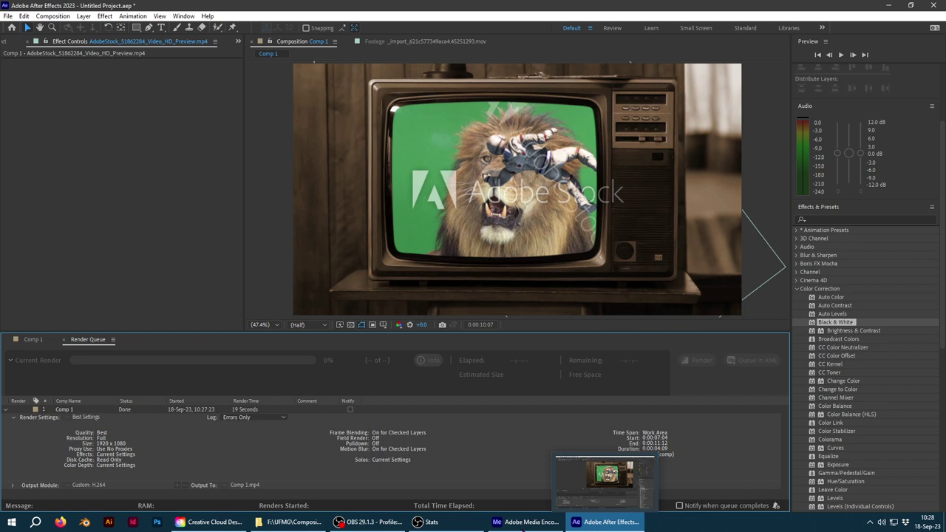
{"action": "left_click", "coordinate": [370, 522]}
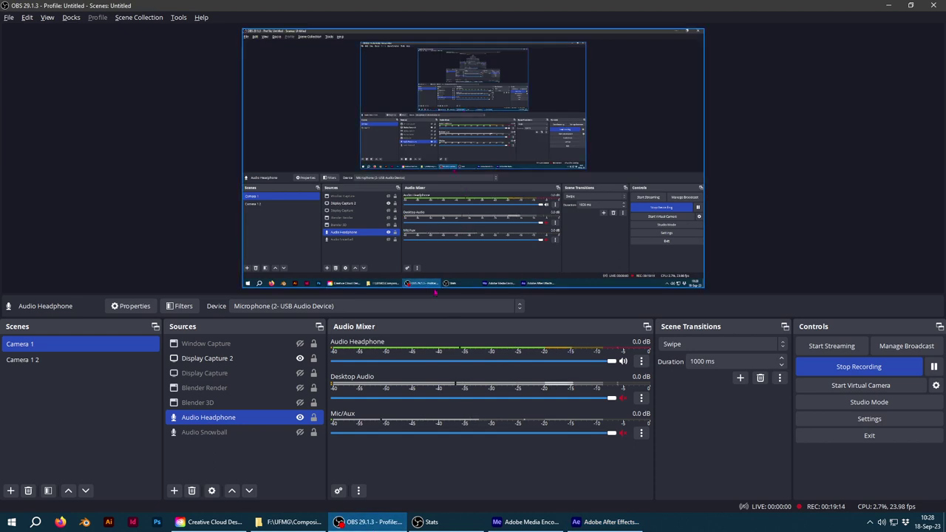